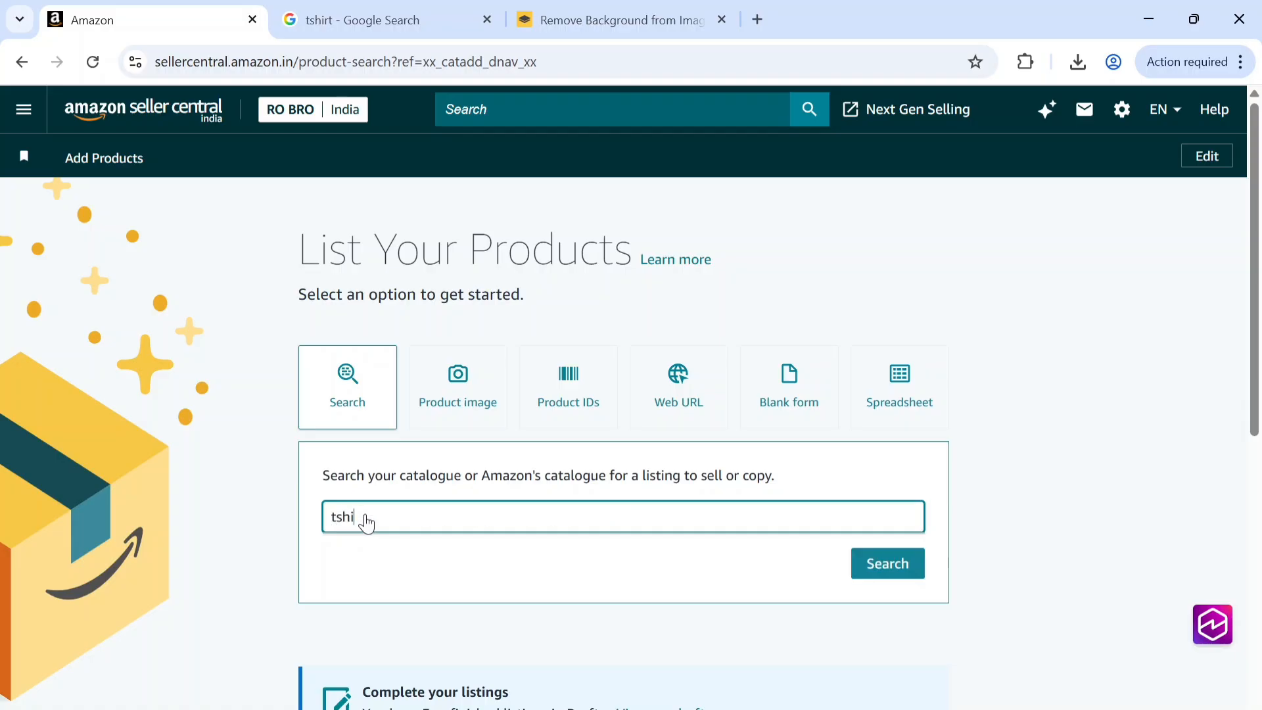
Step: Search the catalogue for "tshirt for men" and start creating a new listing from the search results
text(or men)
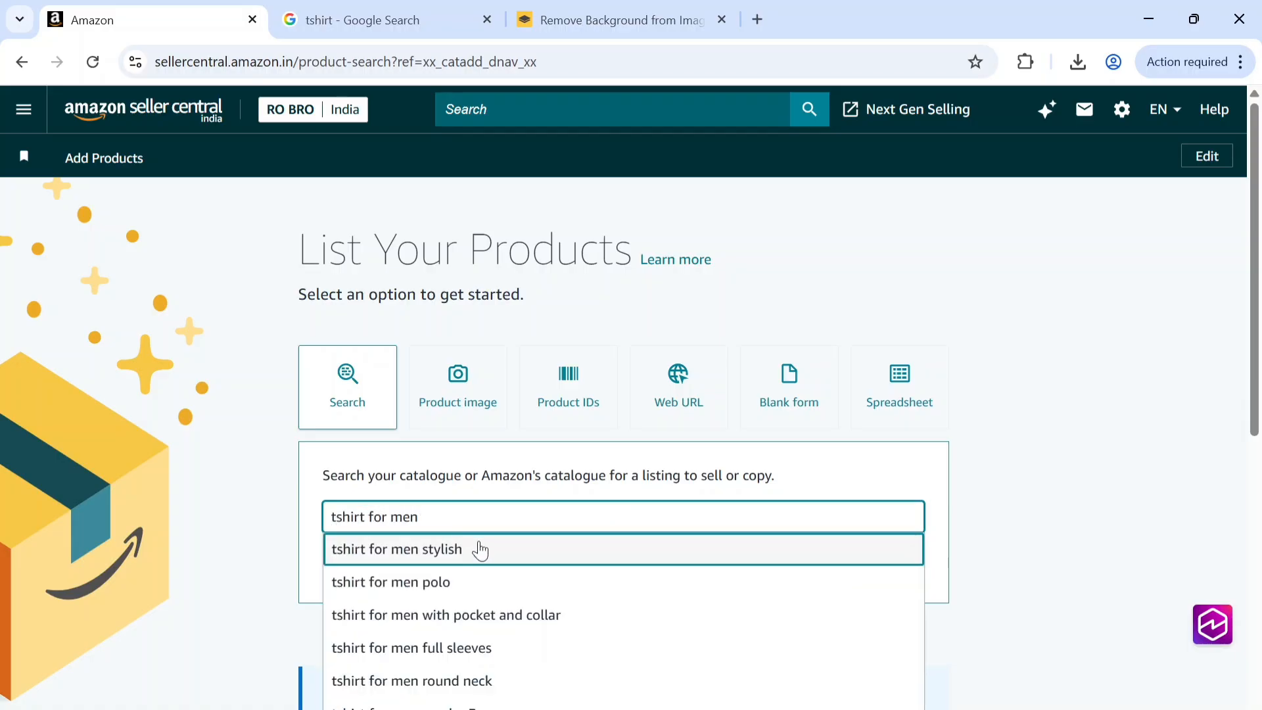
key(Return)
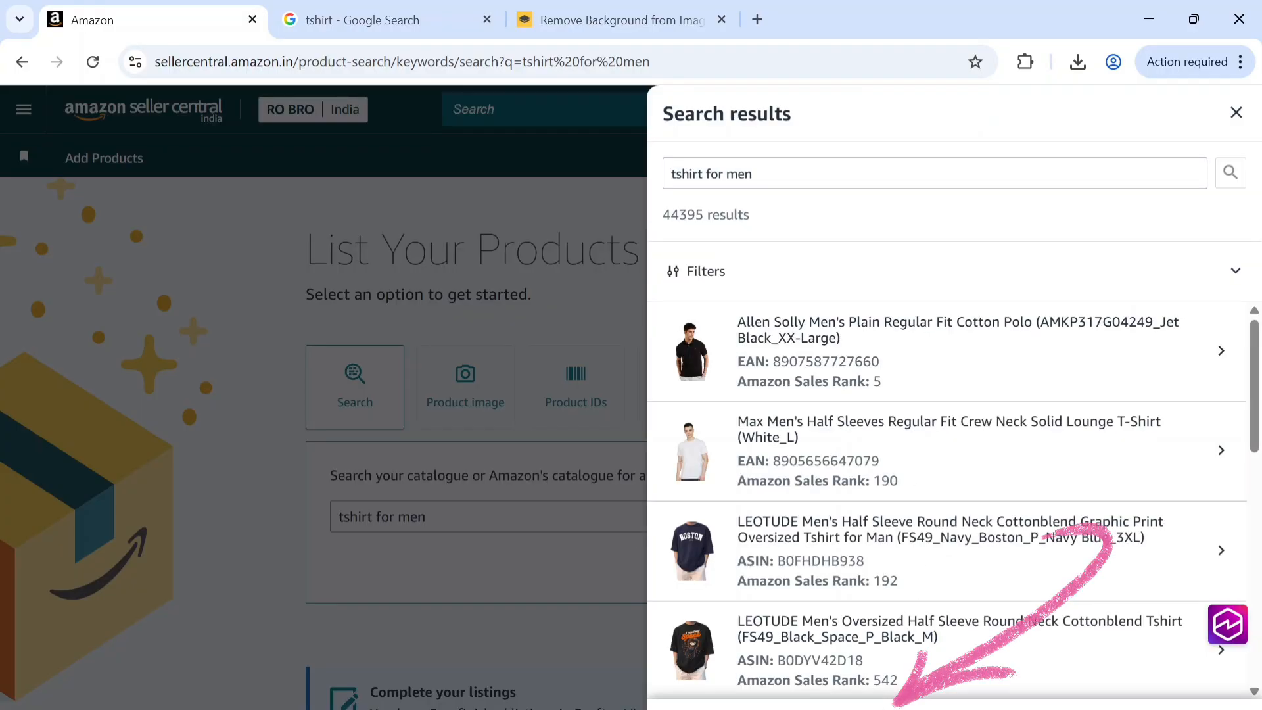
click(898, 706)
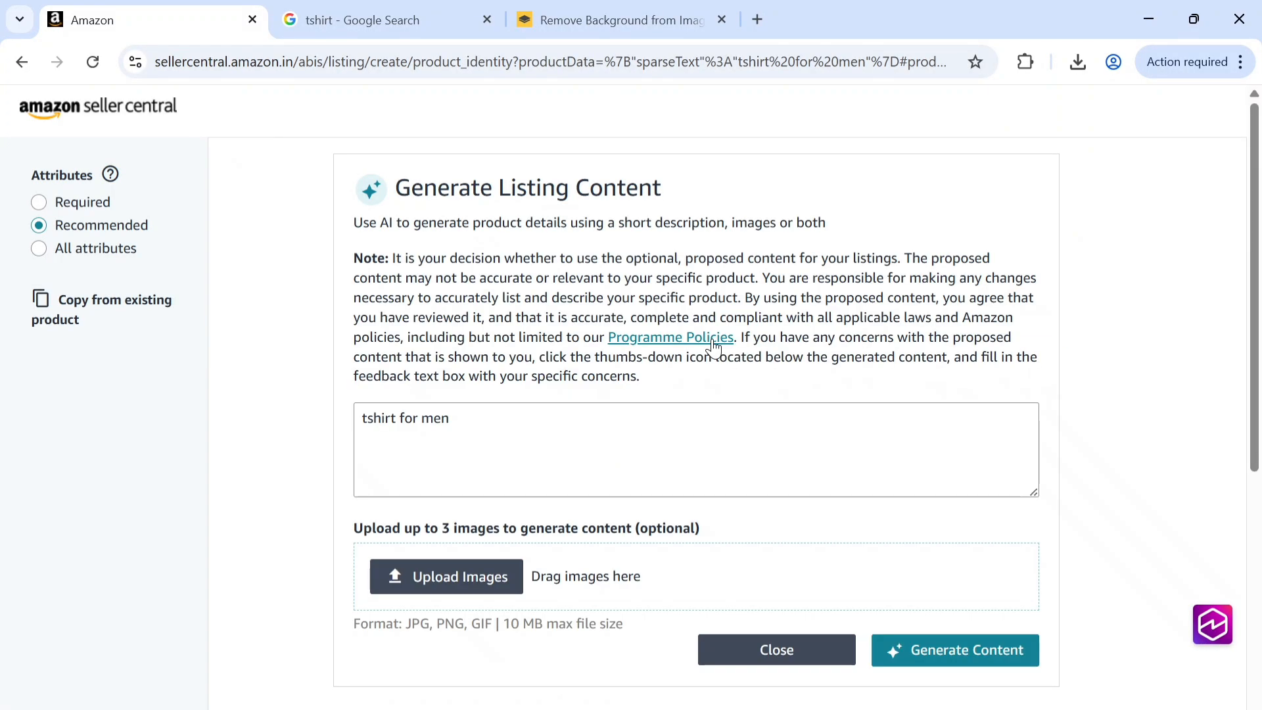
Step: Upload image-removebg-preview (21).png as the reference image and generate the listing content for "tshirt for men"
scroll(551, 464, down, 2)
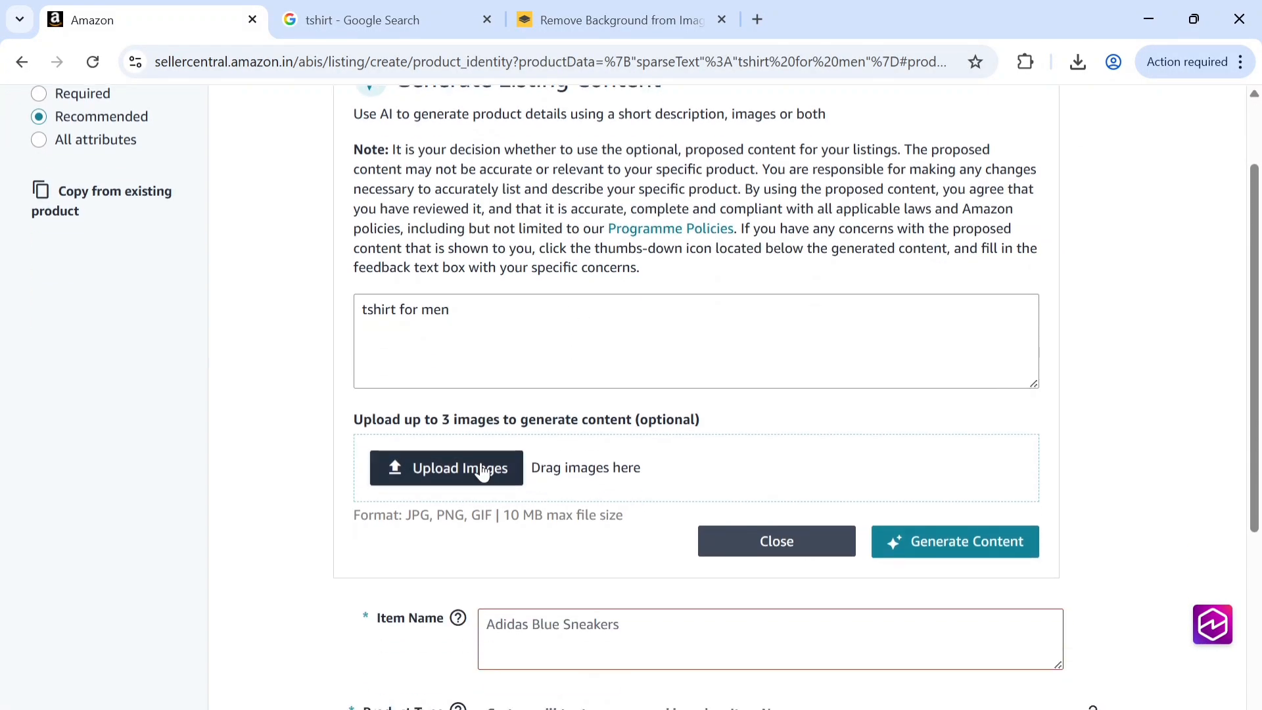
click(464, 478)
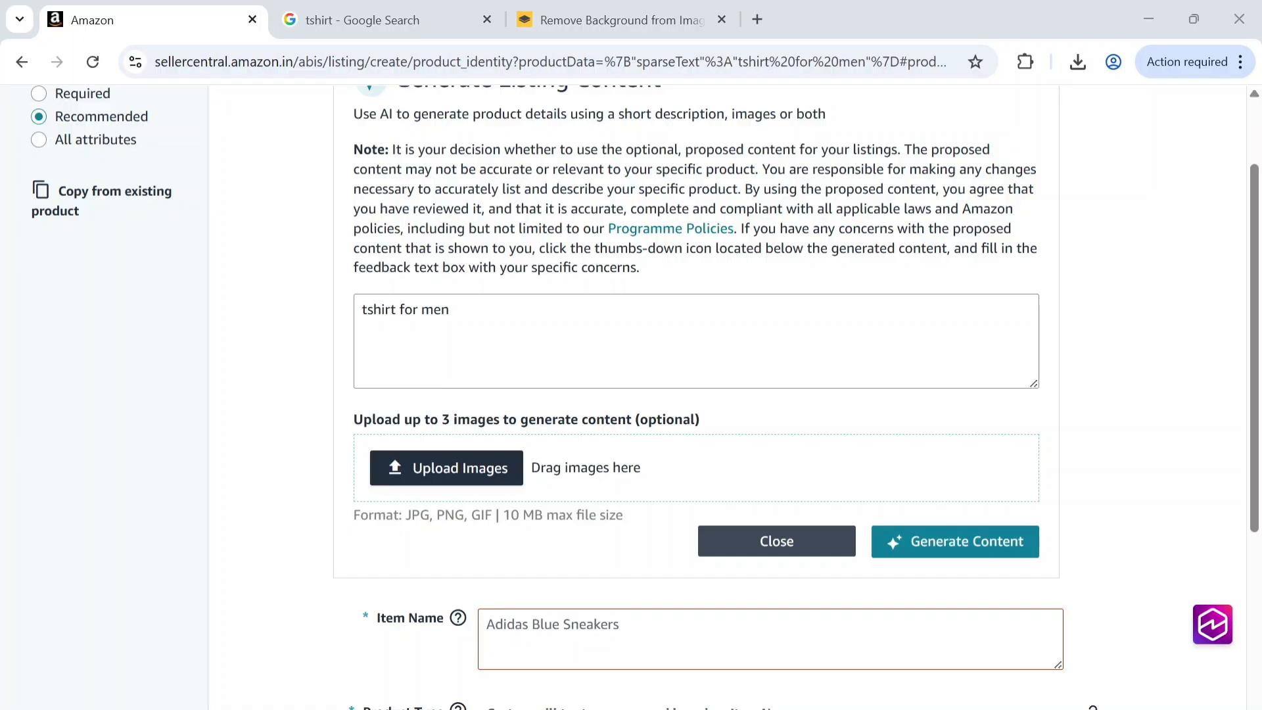
click(1026, 620)
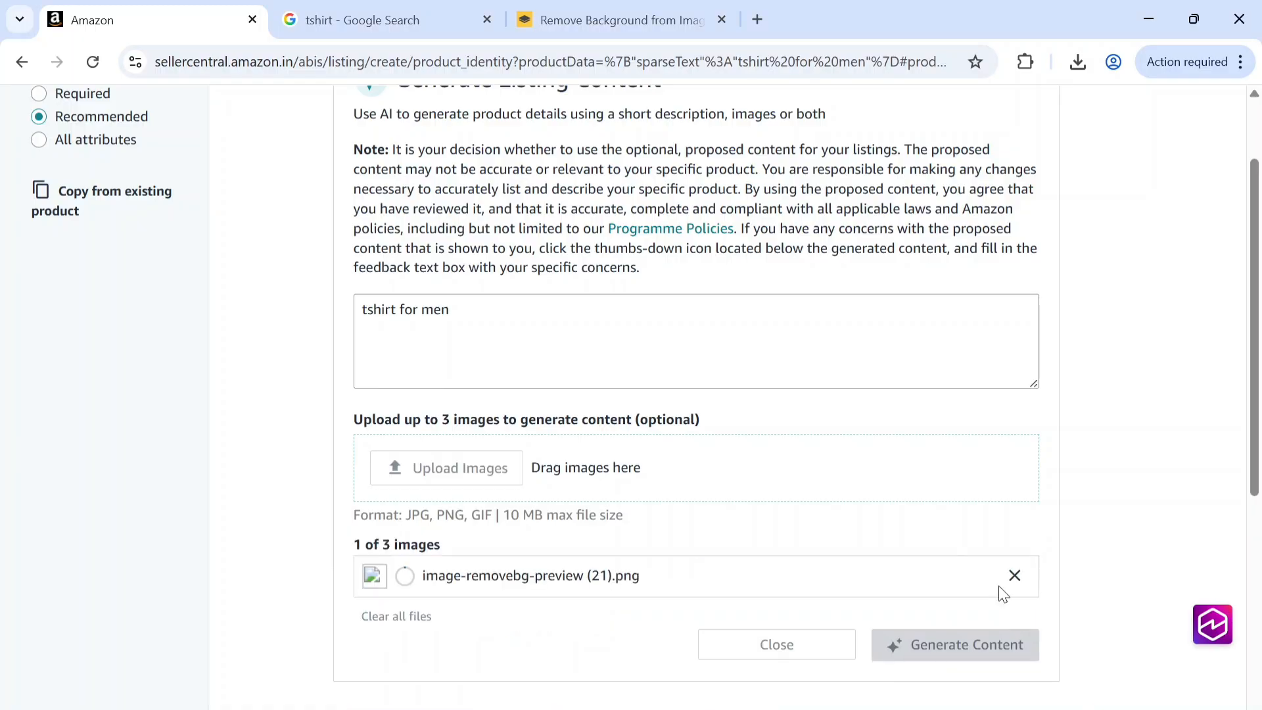
scroll(773, 529, down, 2)
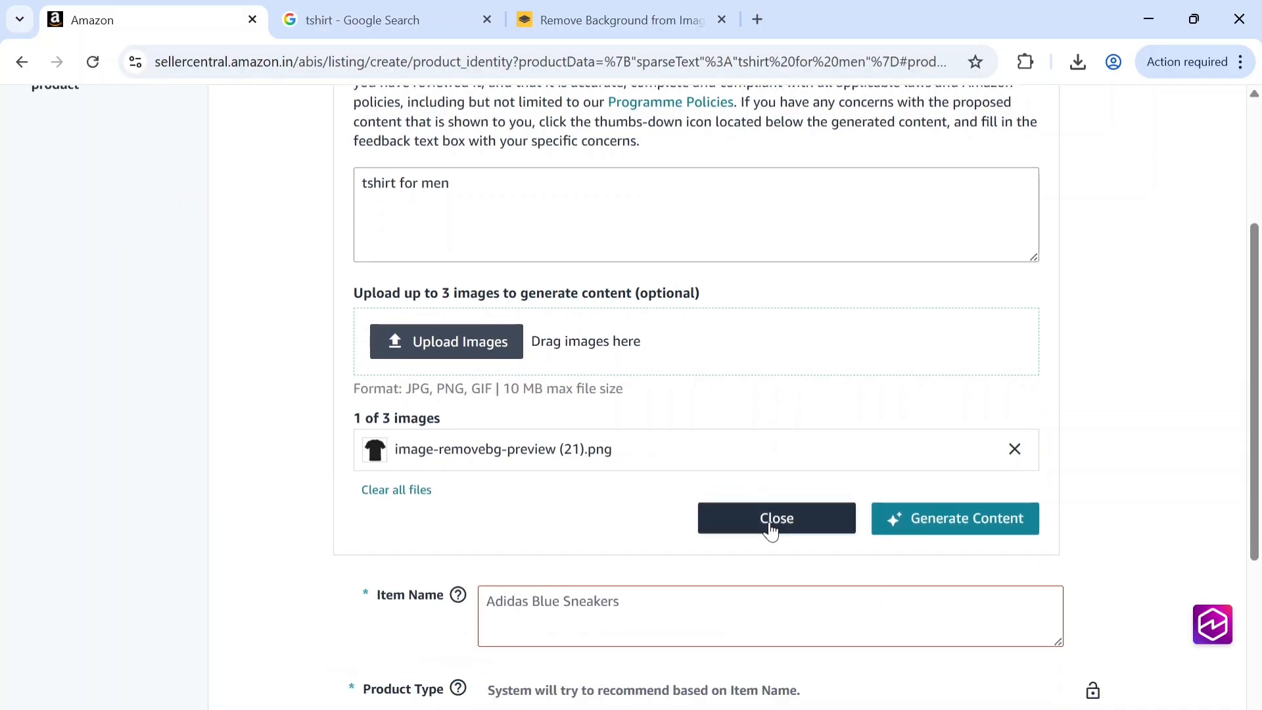
click(928, 523)
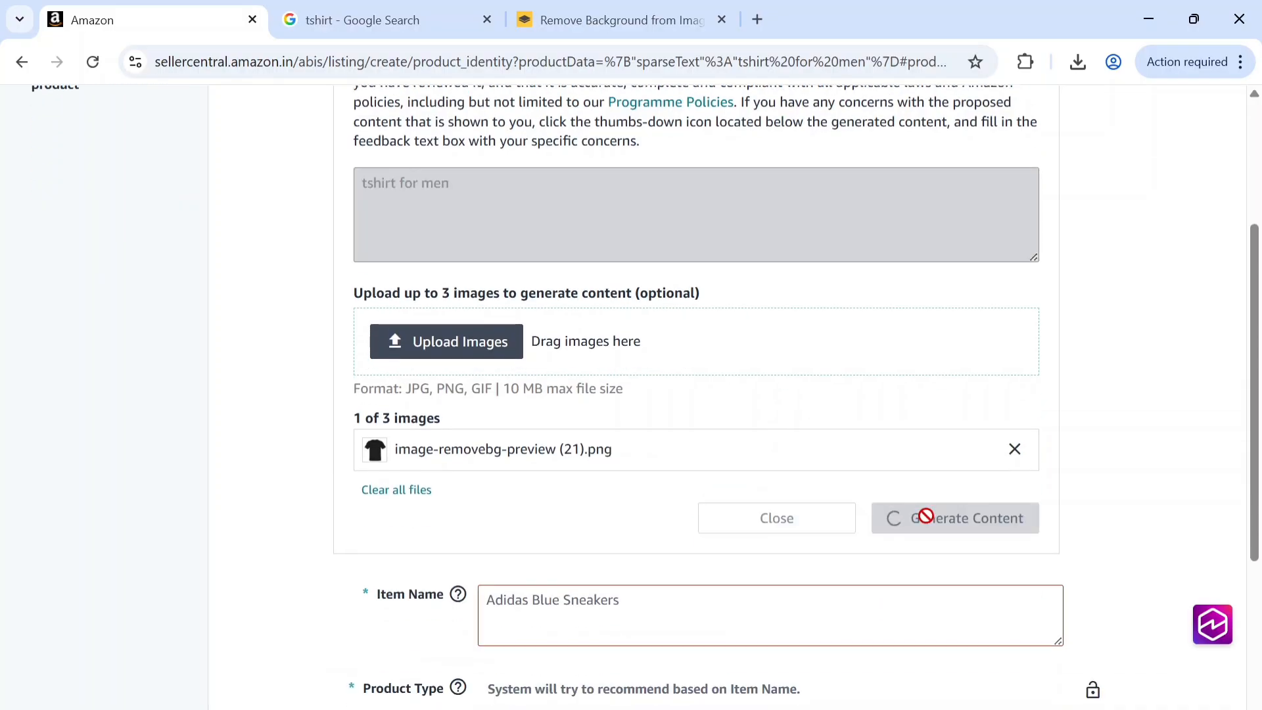
scroll(650, 414, down, 2)
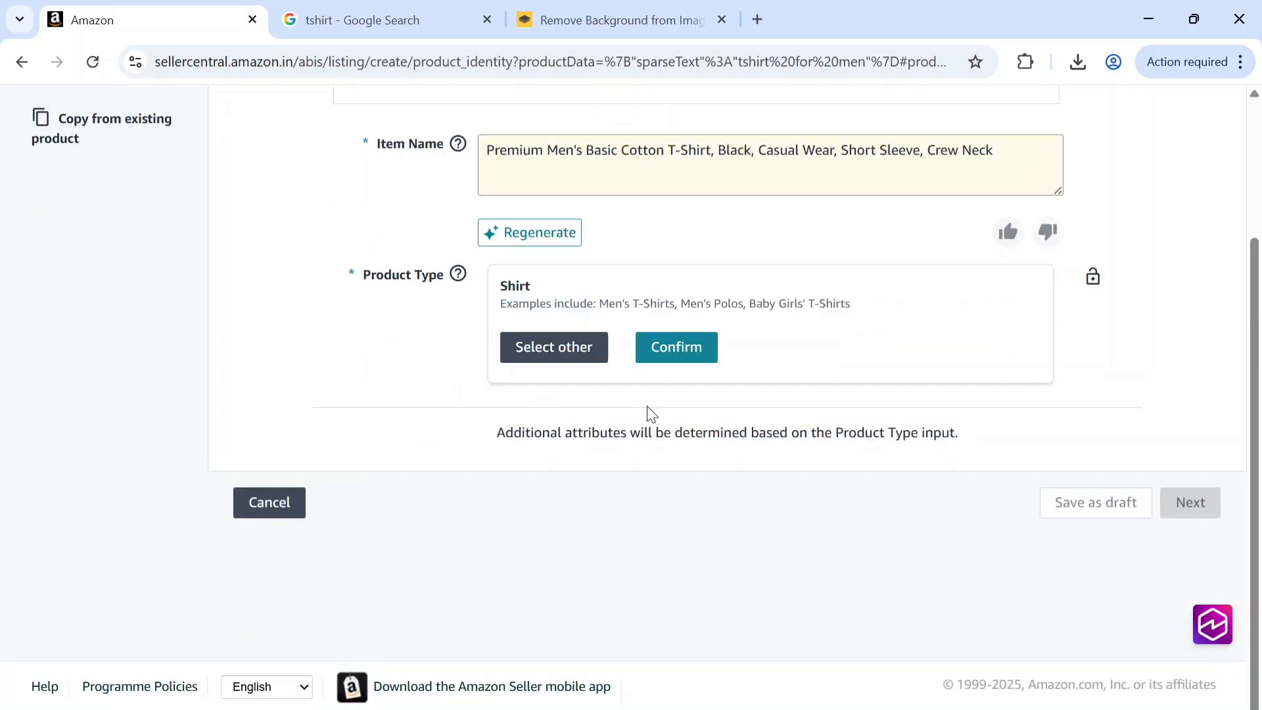
Step: Remove the word "Premium" from the item name and confirm Shirt as the product type
drag(544, 147, 484, 146)
key(BackSpace)
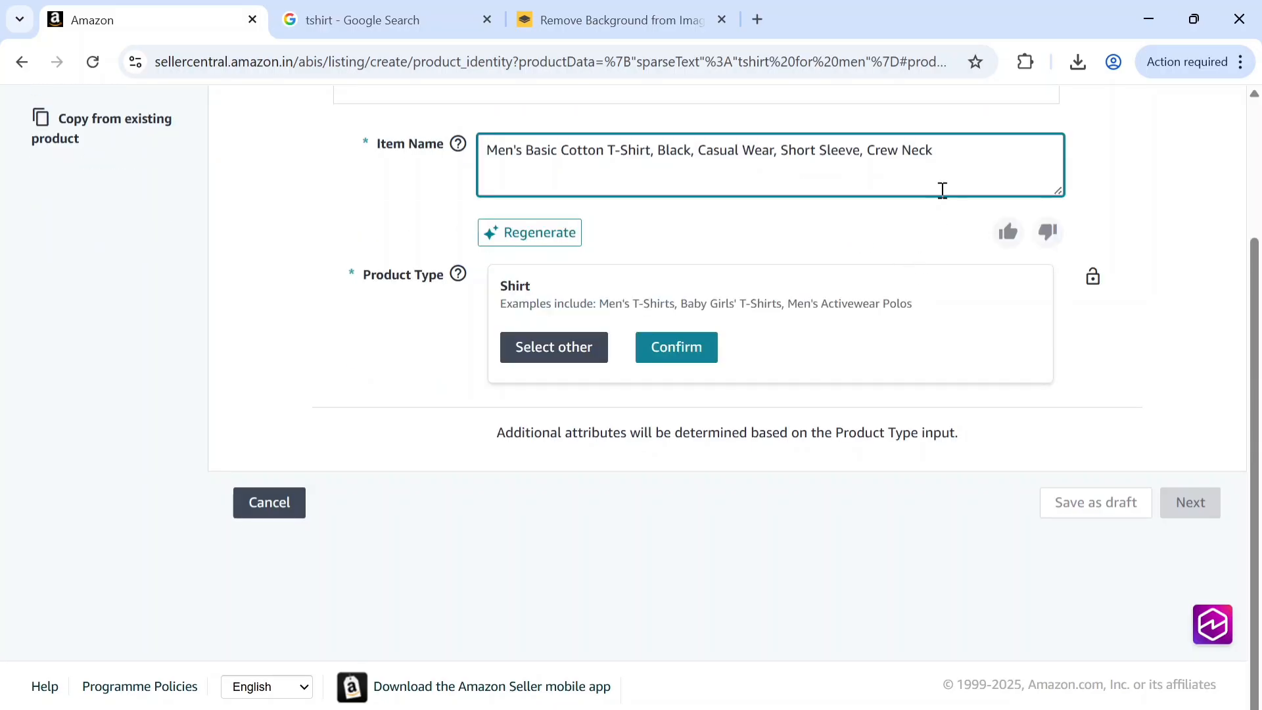
click(677, 346)
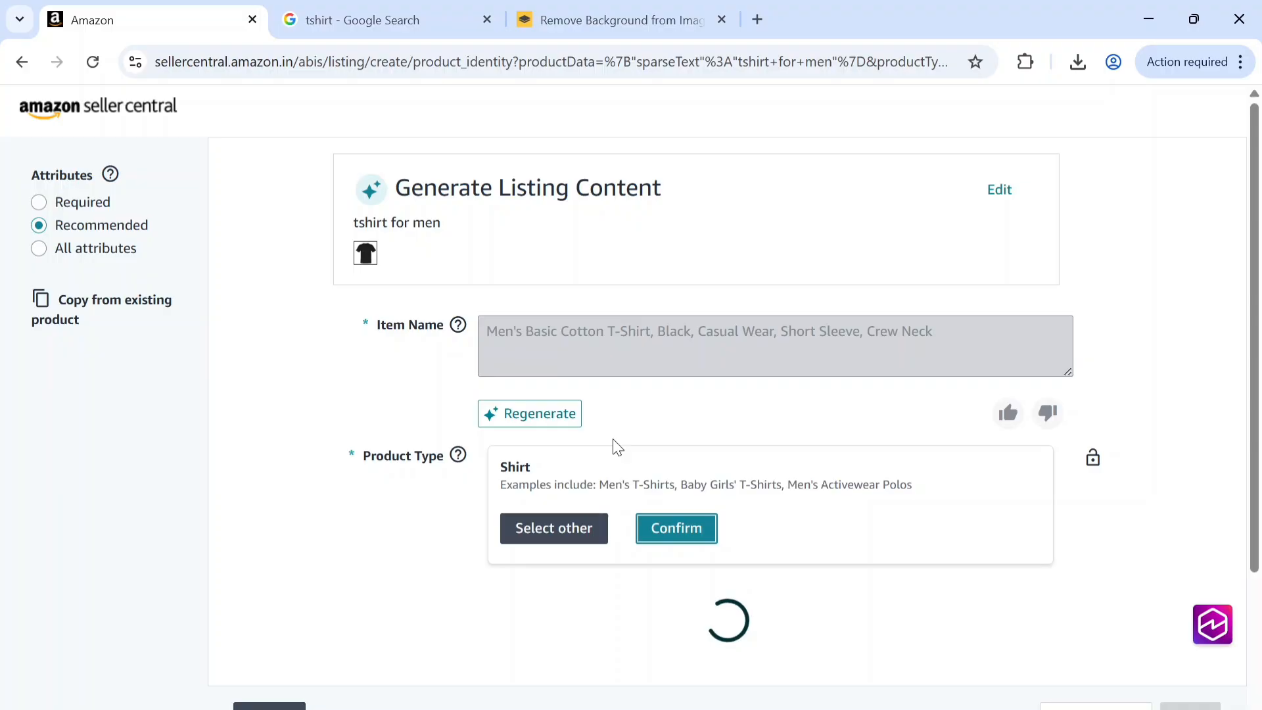
Step: Mark the product as having no brand name and no product ID
scroll(616, 447, down, 2)
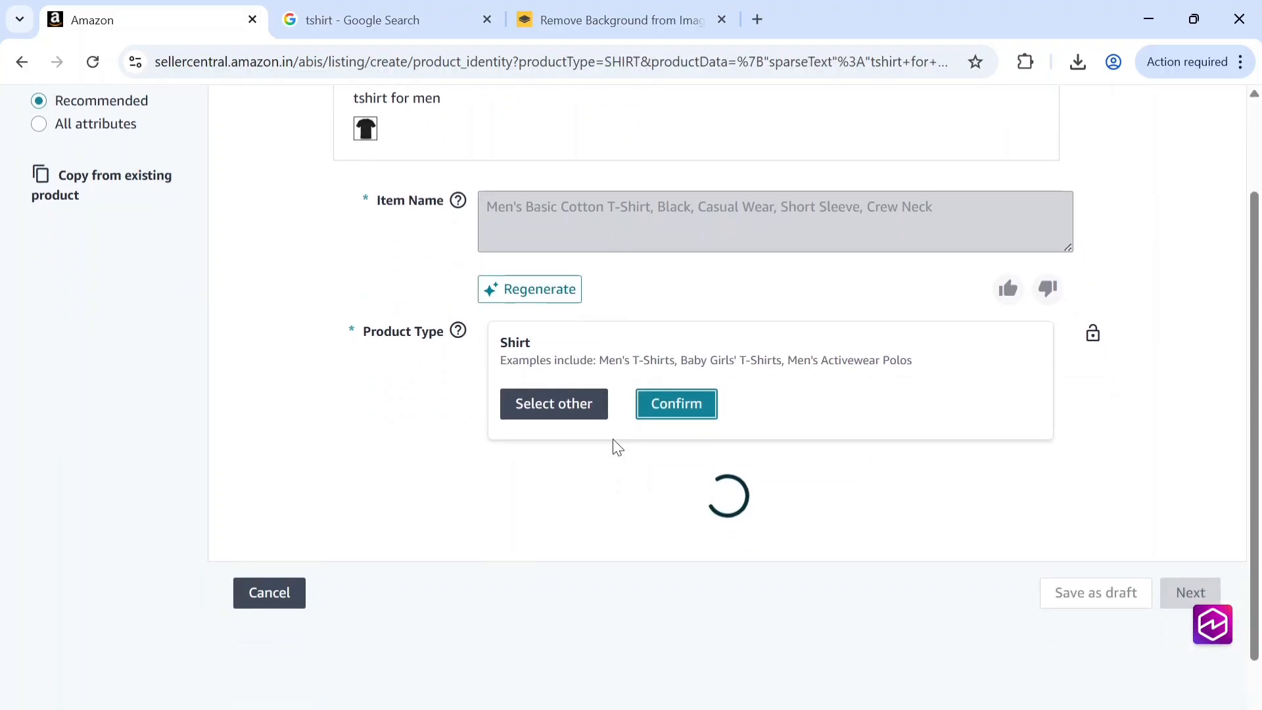
scroll(591, 415, down, 1)
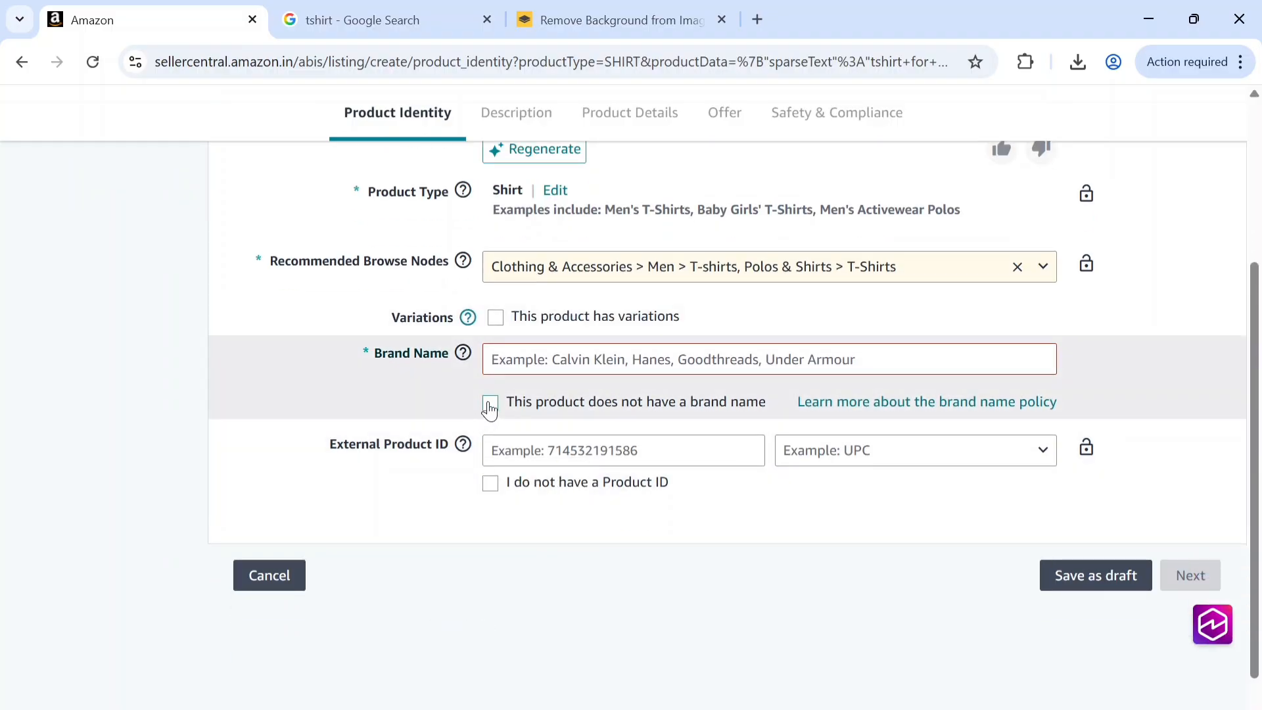
click(490, 403)
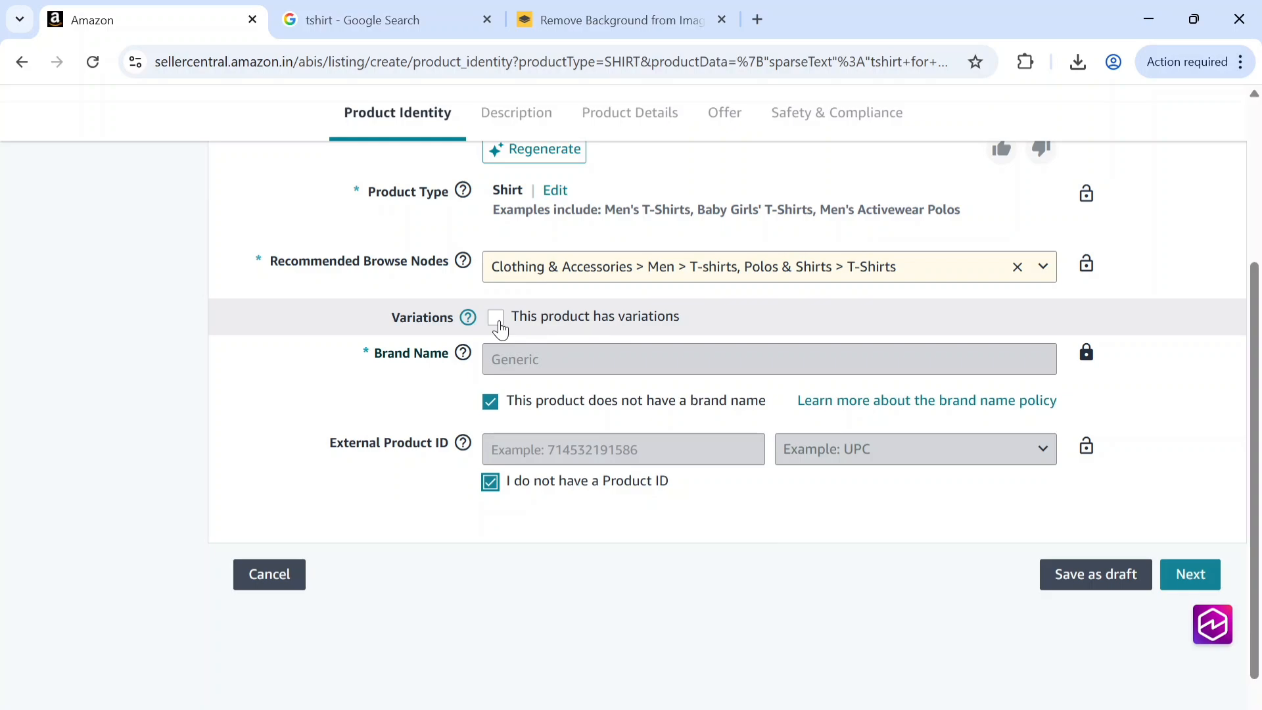
Step: Enable product variations by Shirt Size and continue to the listing's description section
click(496, 319)
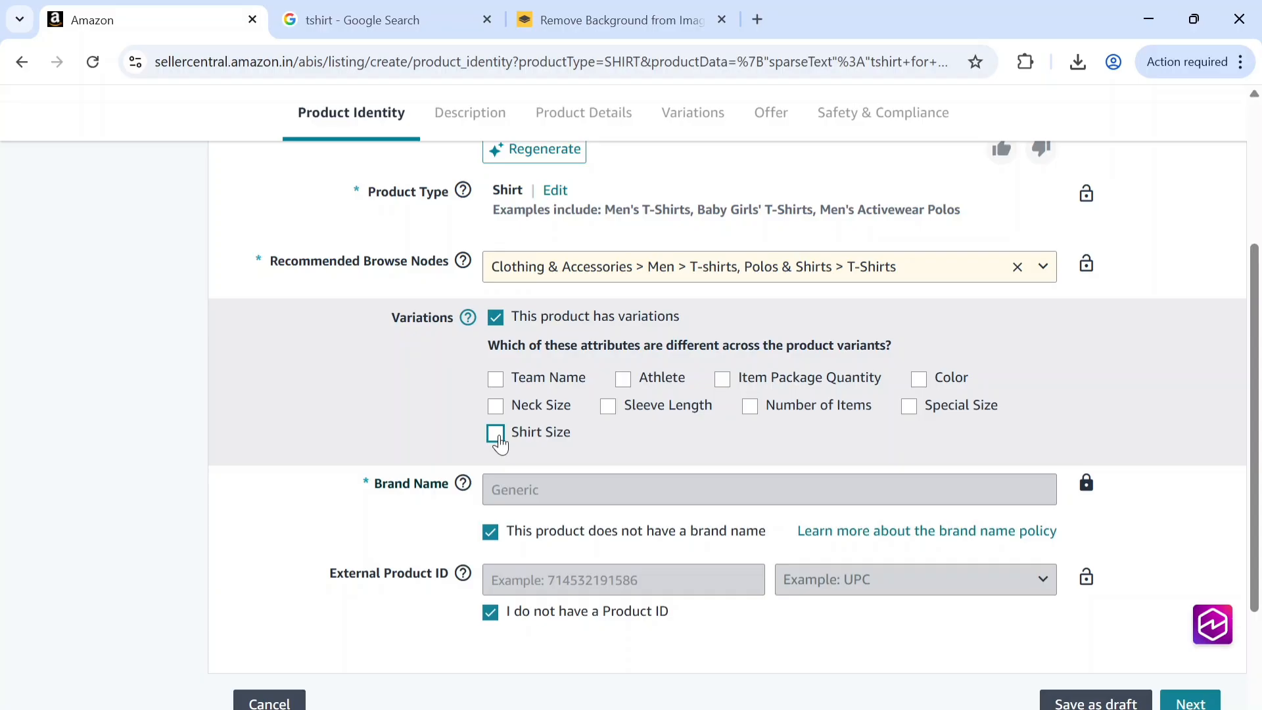
scroll(565, 444, up, 3)
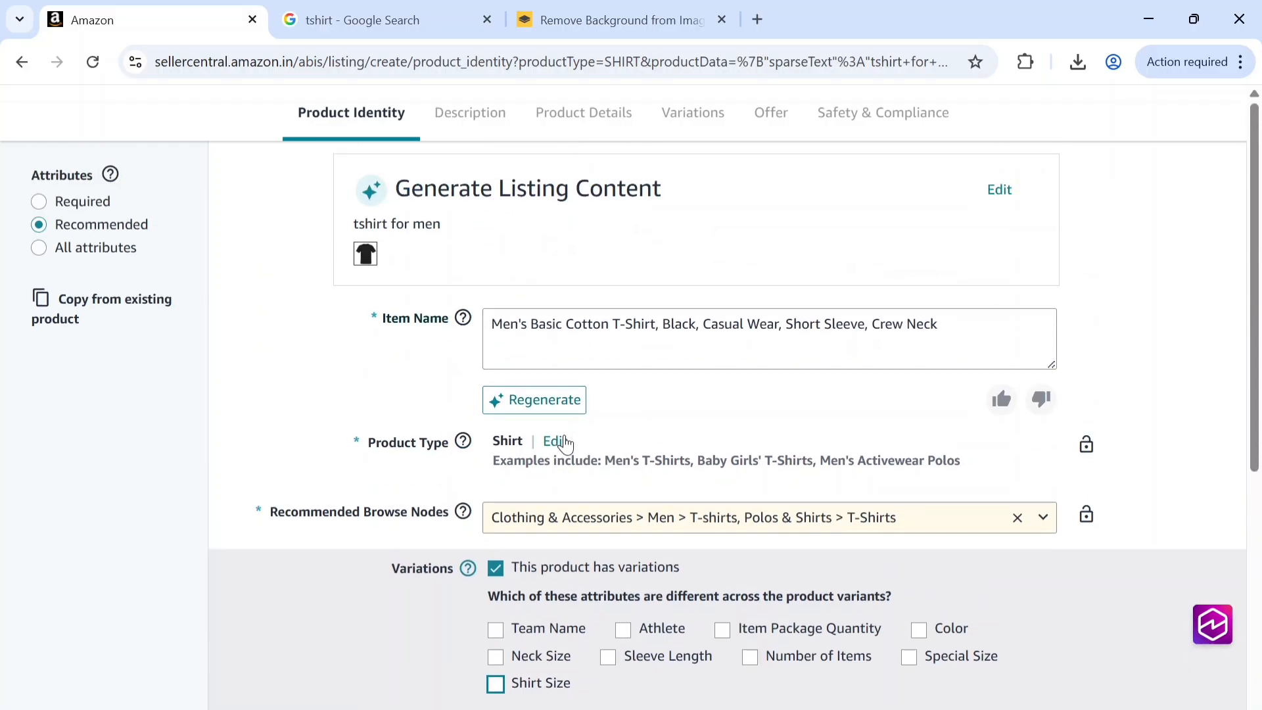
scroll(566, 444, down, 5)
scroll(565, 445, up, 3)
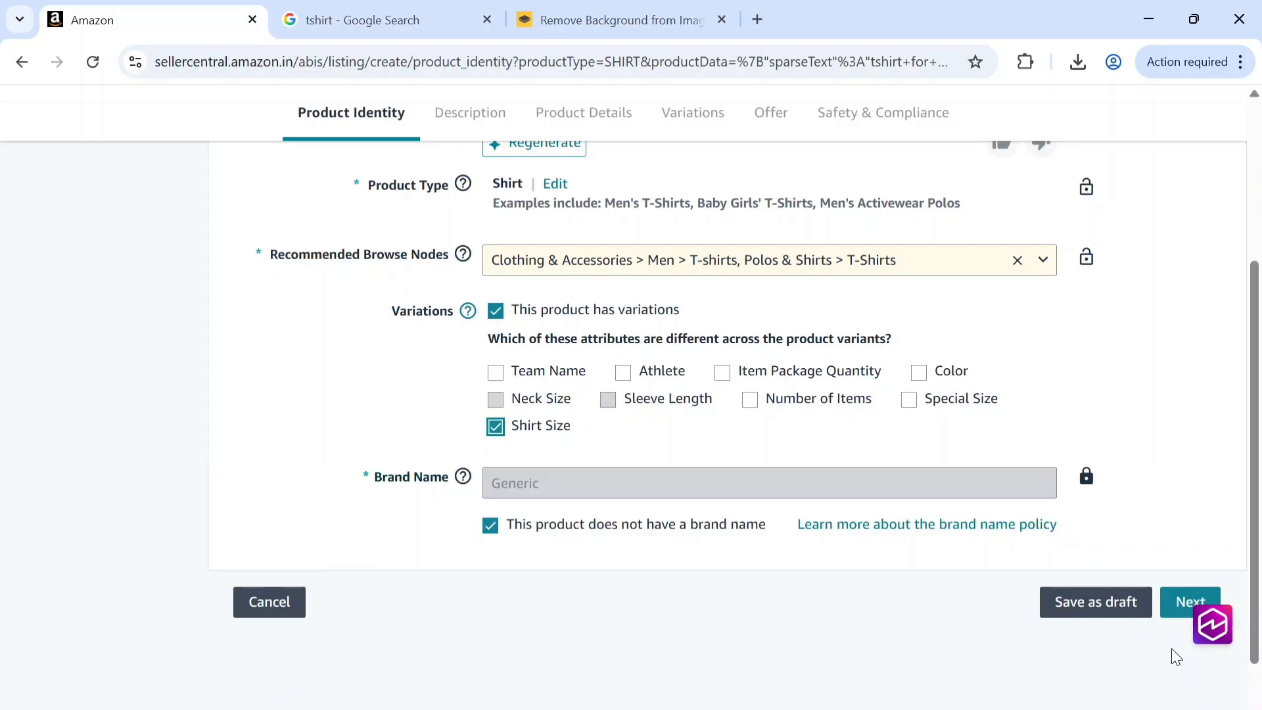
click(1177, 613)
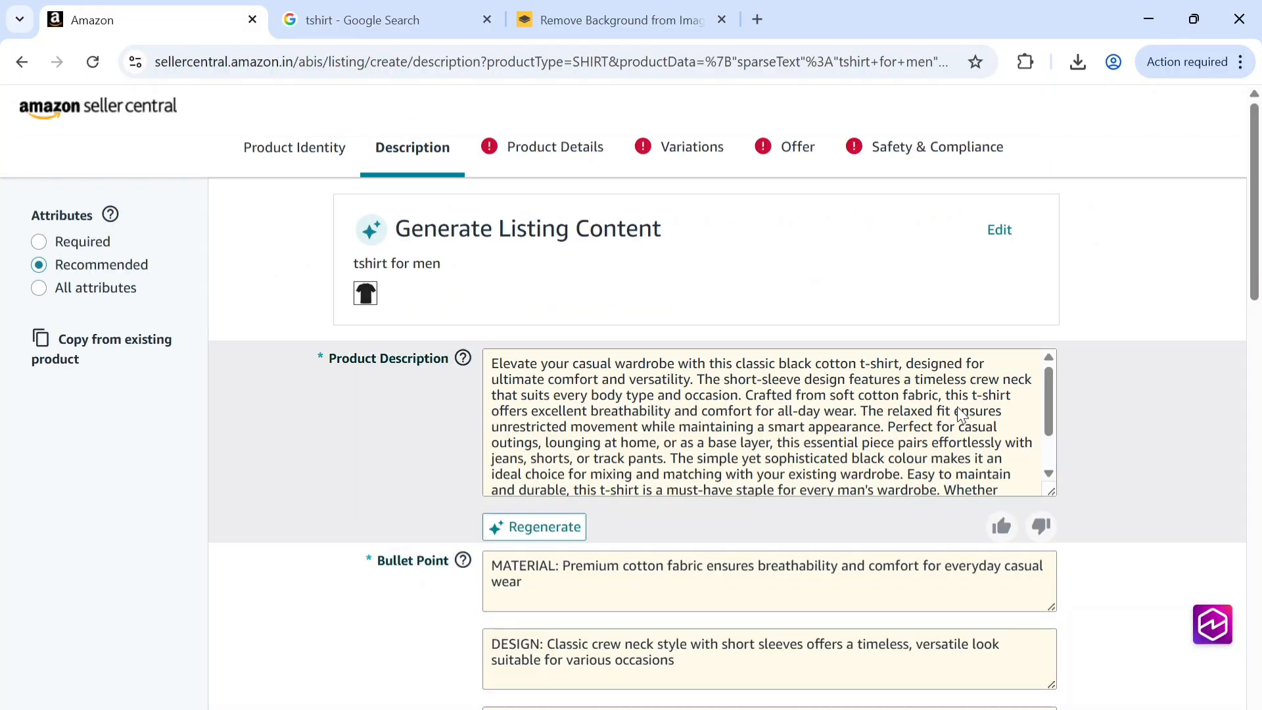
Step: Replace "Premium cotton" with "Cotton" in the MATERIAL bullet point
scroll(675, 424, down, 1)
scroll(675, 424, down, 1)
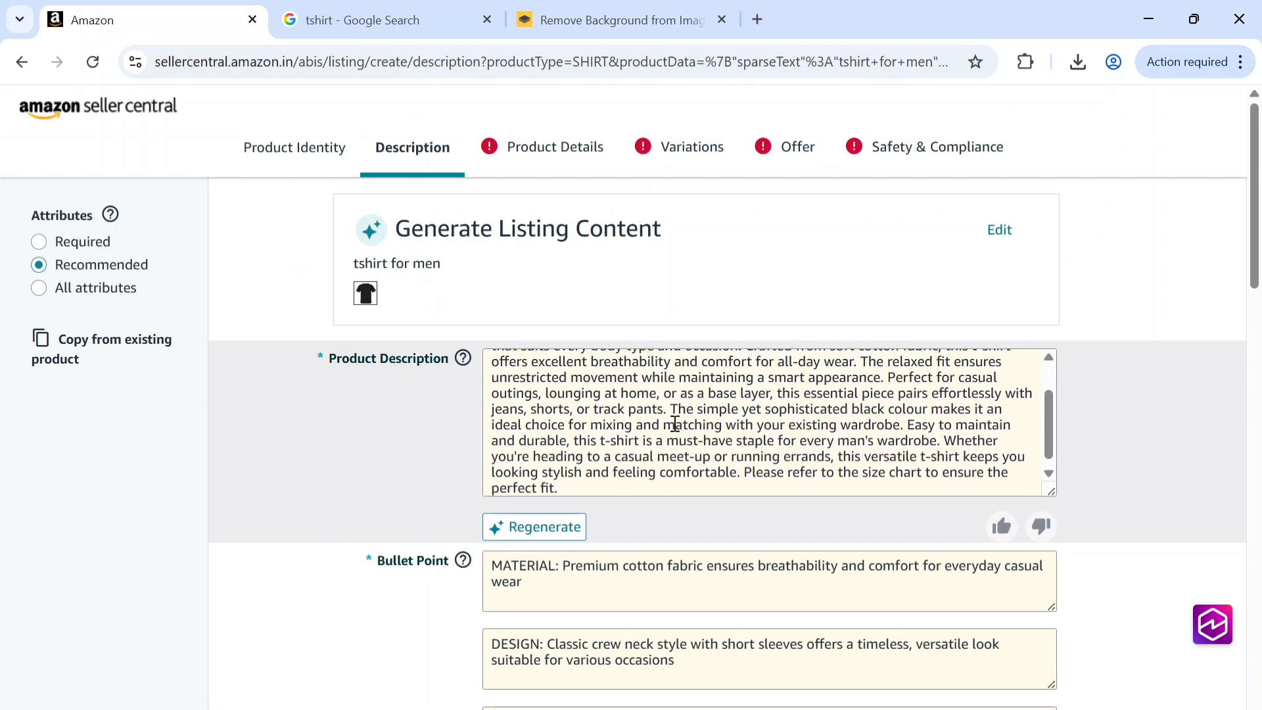
scroll(675, 424, up, 2)
scroll(675, 424, down, 3)
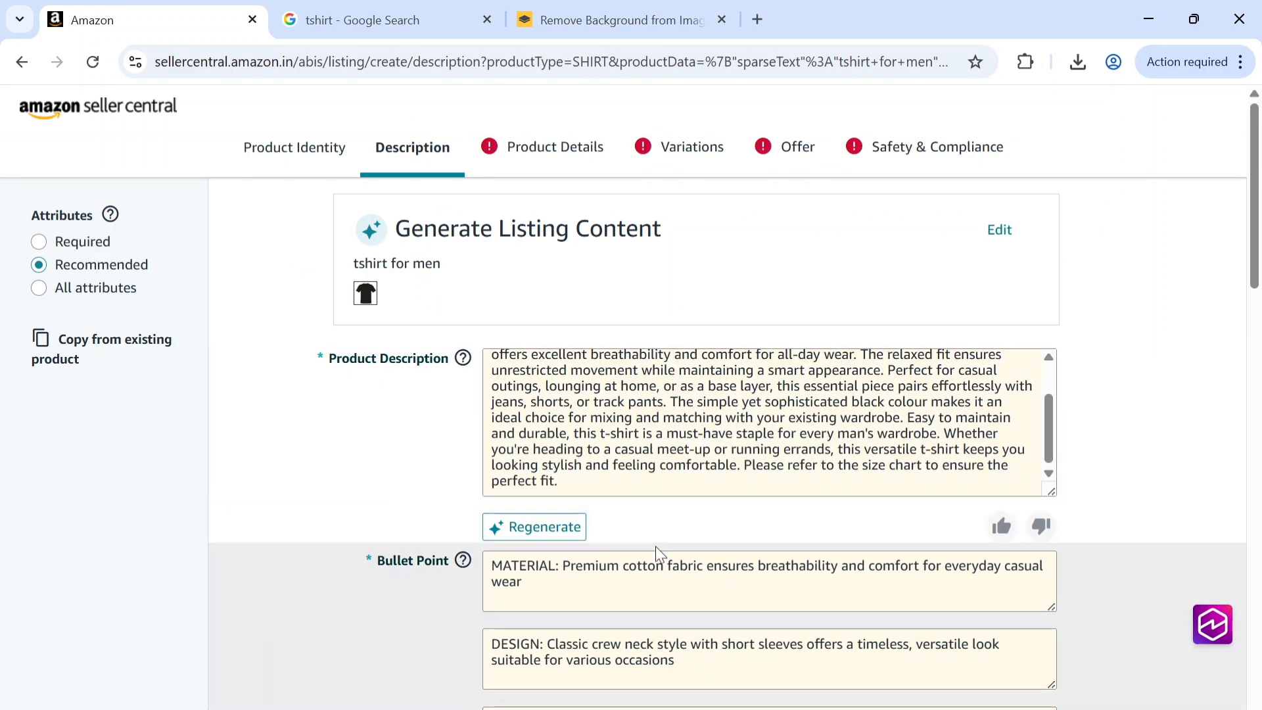
scroll(656, 546, down, 4)
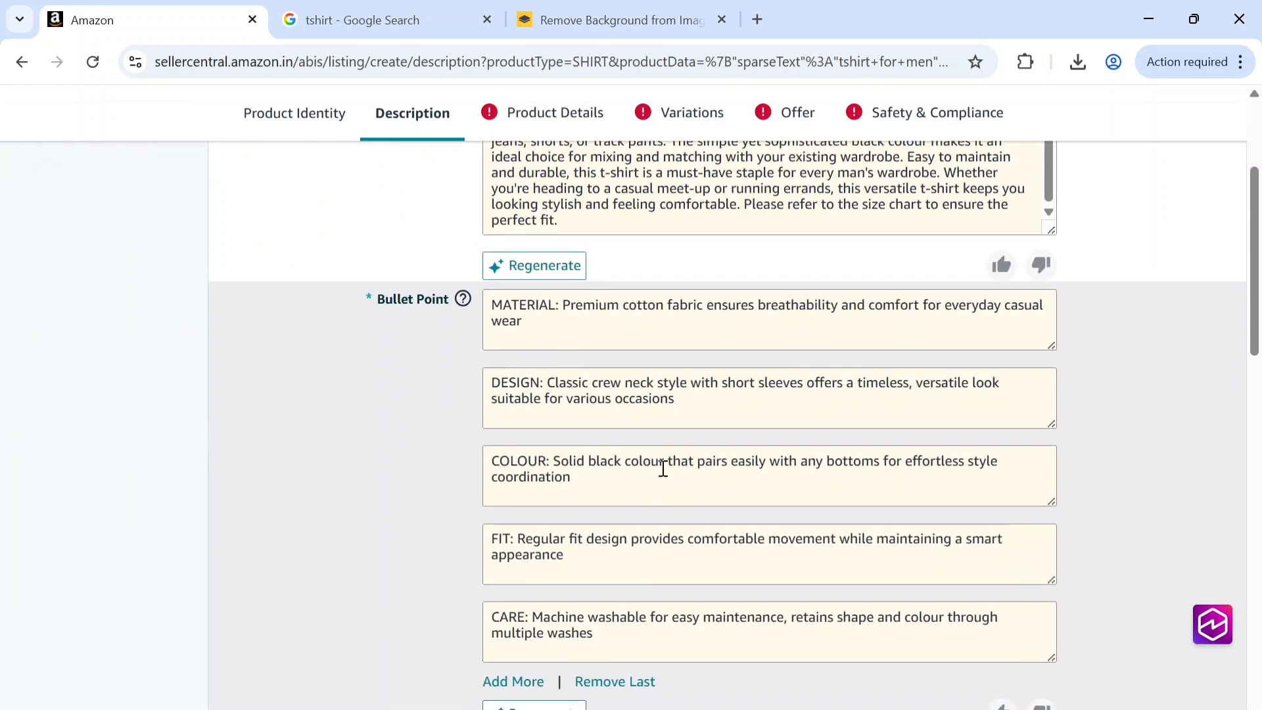
scroll(662, 468, down, 1)
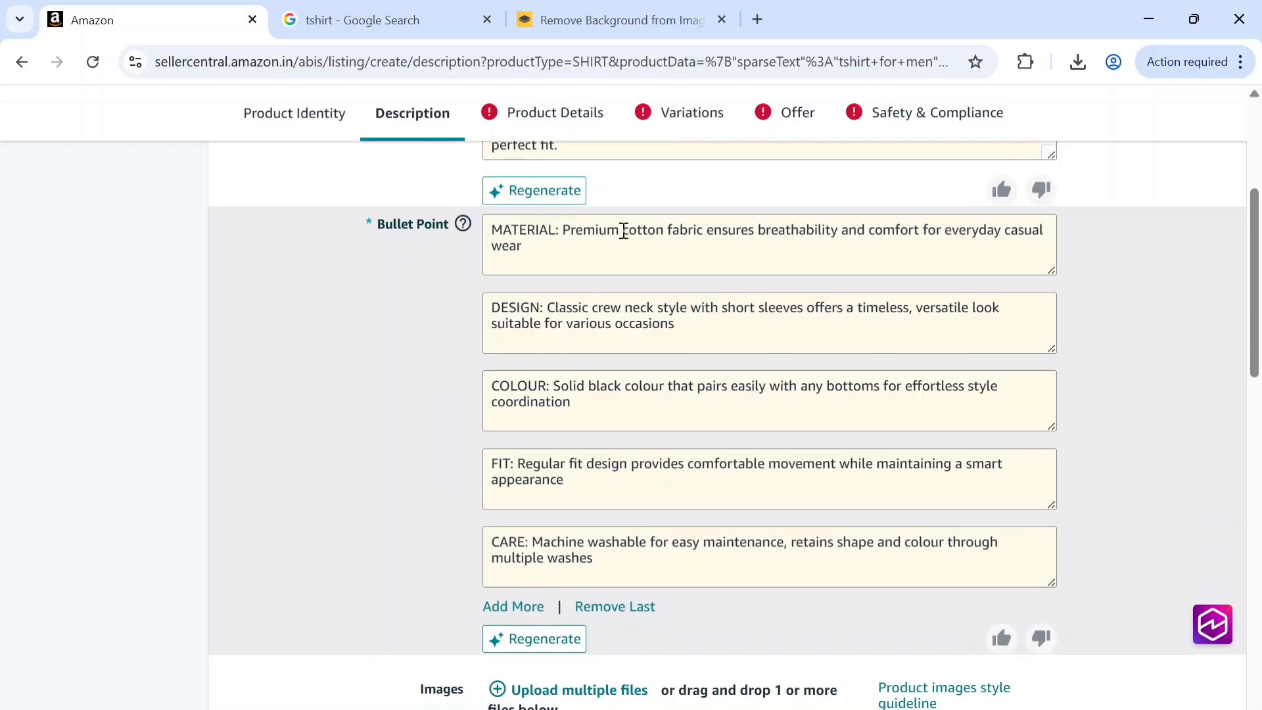
click(624, 230)
key(BackSpace)
key(BackSpace)
key(BackSpace)
key(BackSpace)
key(BackSpace)
key(BackSpace)
key(BackSpace)
key(BackSpace)
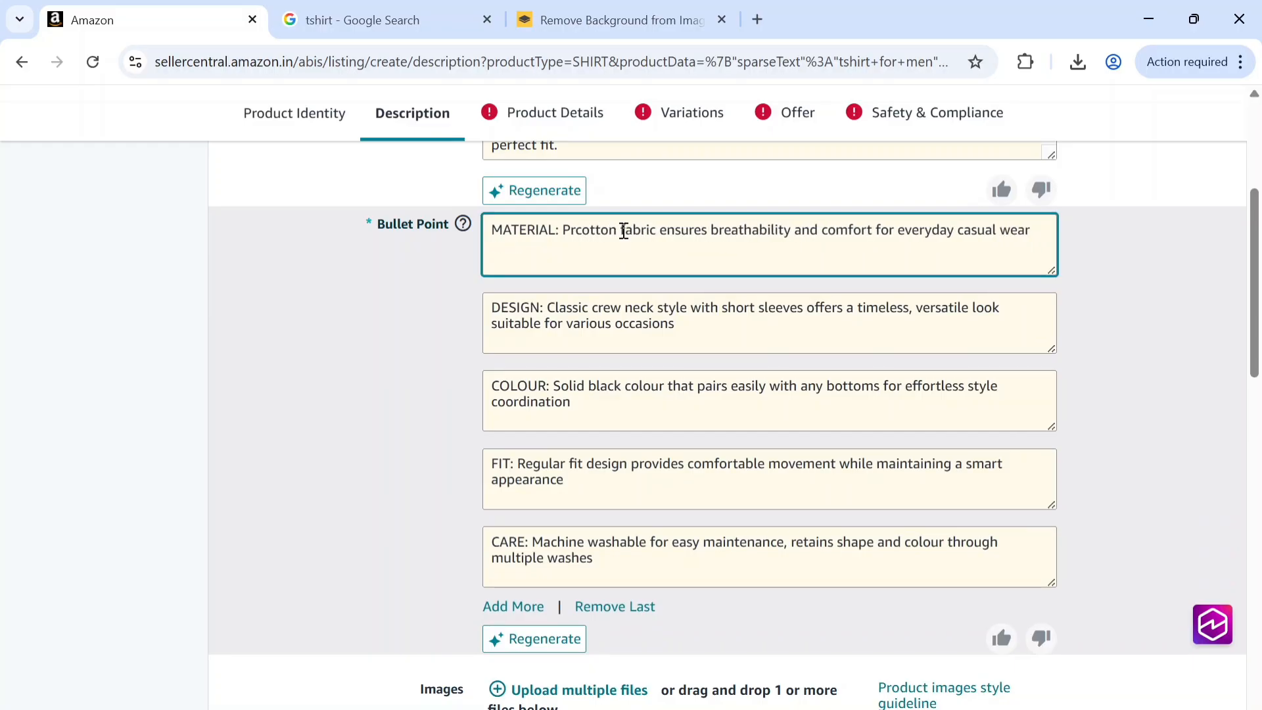
key(Delete)
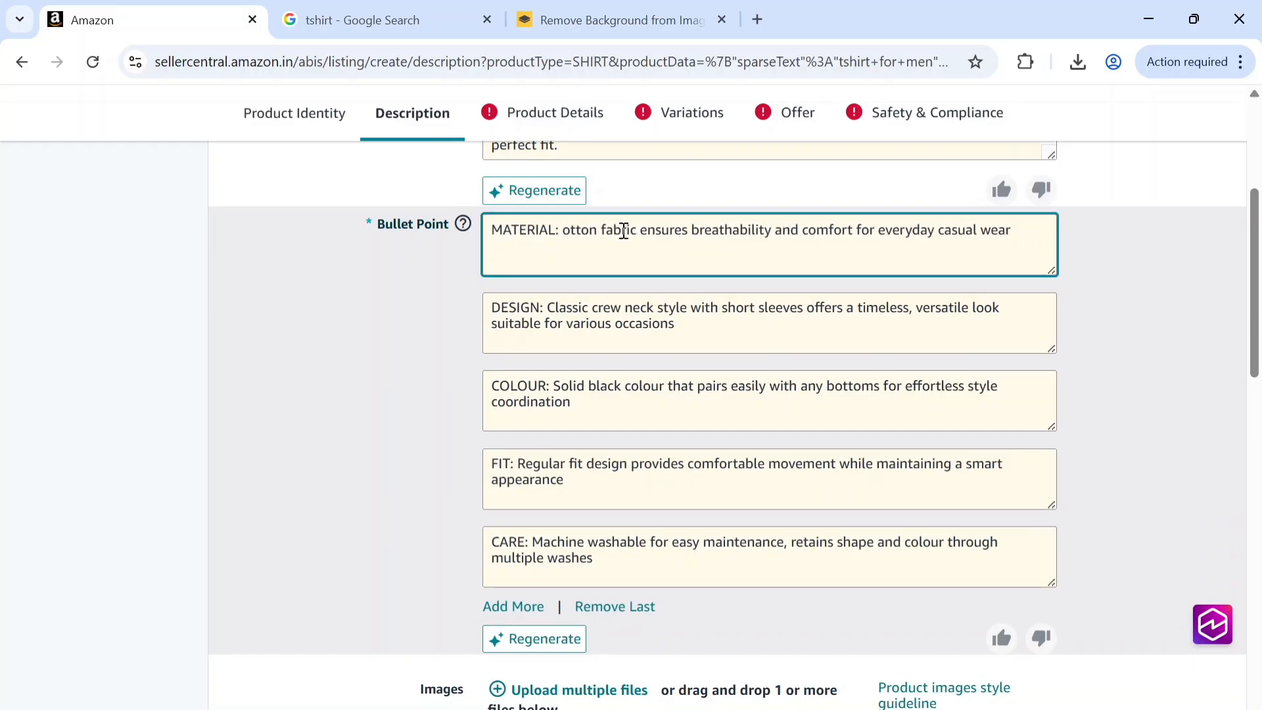
text(C)
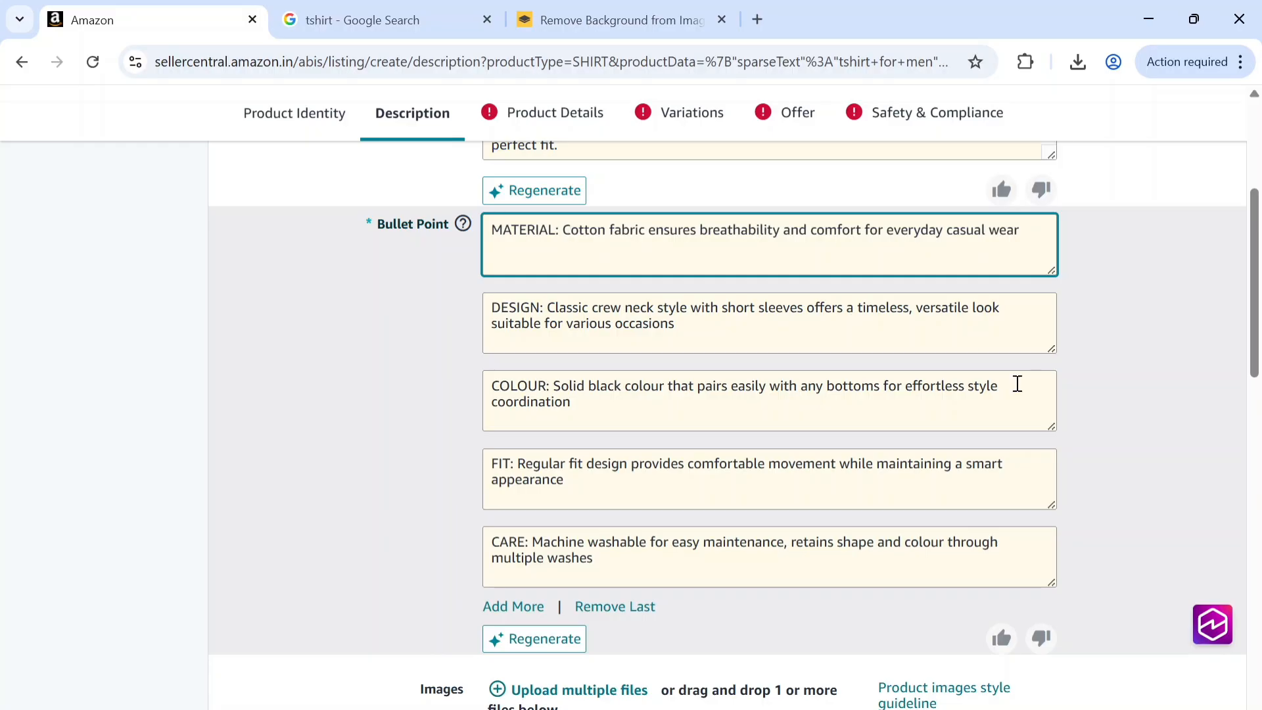
Step: Upload the black T-shirt photo as the MAIN product image and save the listing as a draft
scroll(1017, 383, down, 1)
scroll(803, 455, down, 3)
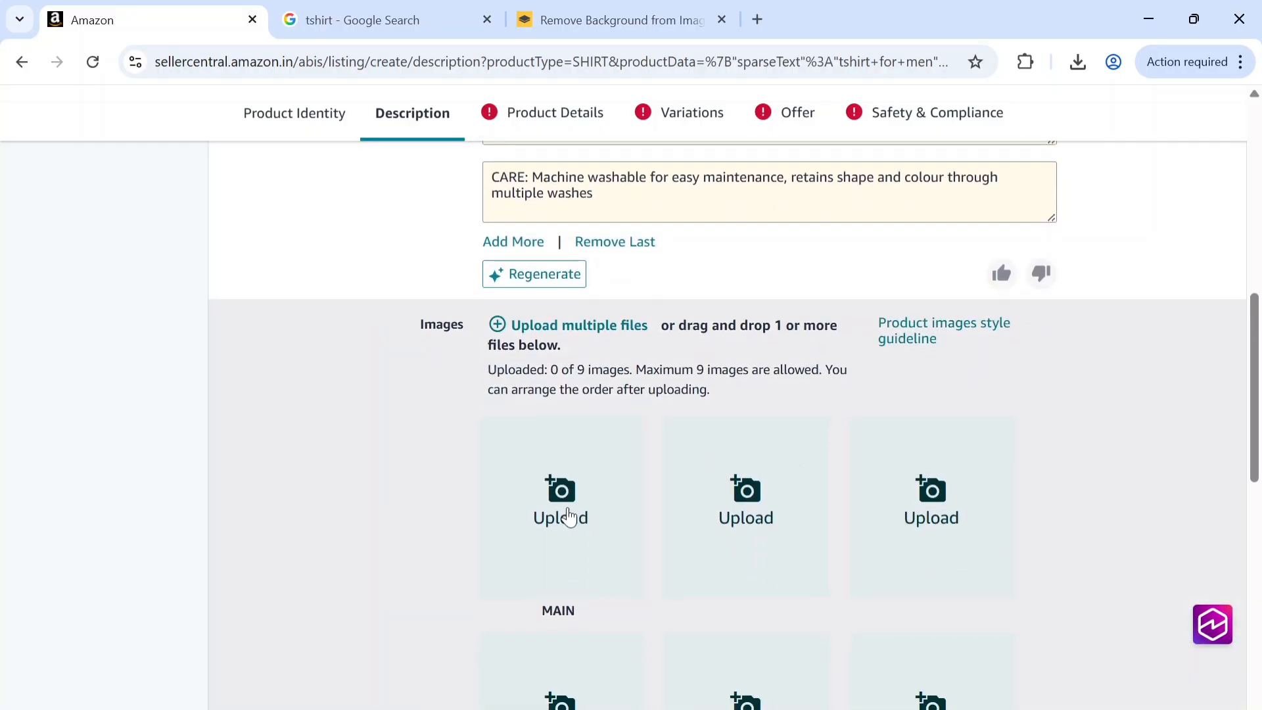
click(569, 516)
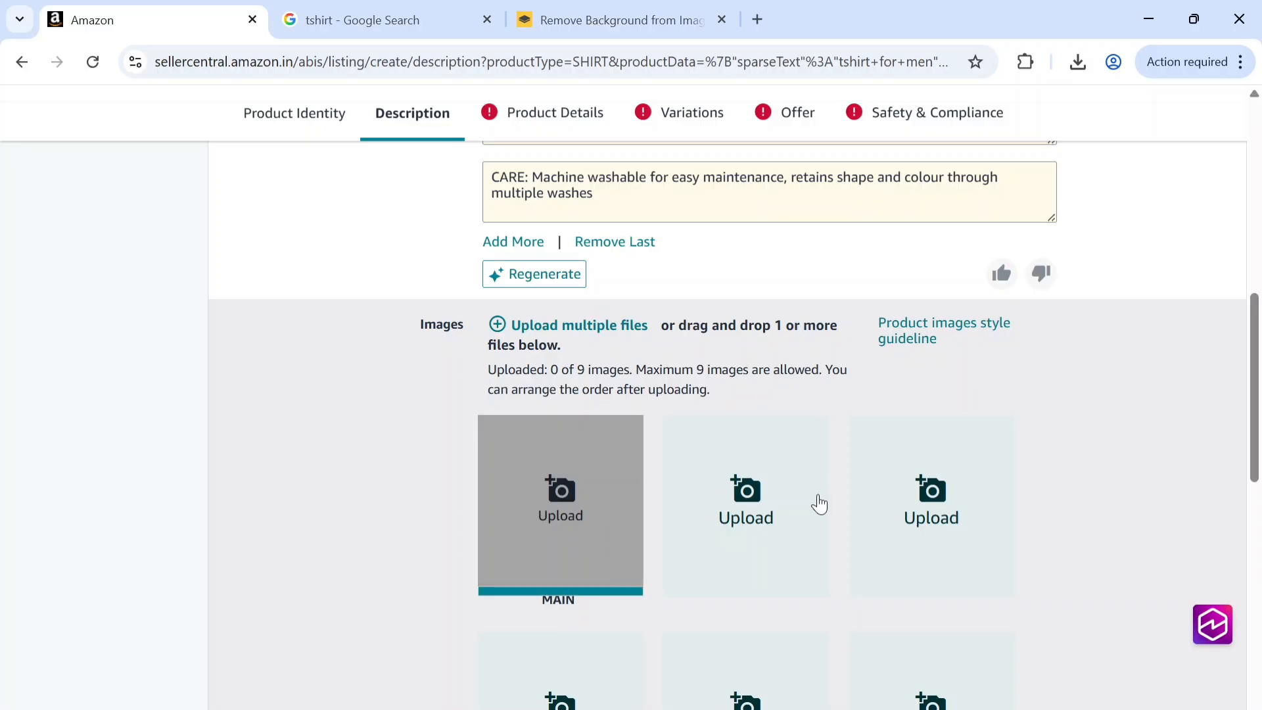
scroll(818, 503, down, 2)
scroll(818, 504, down, 8)
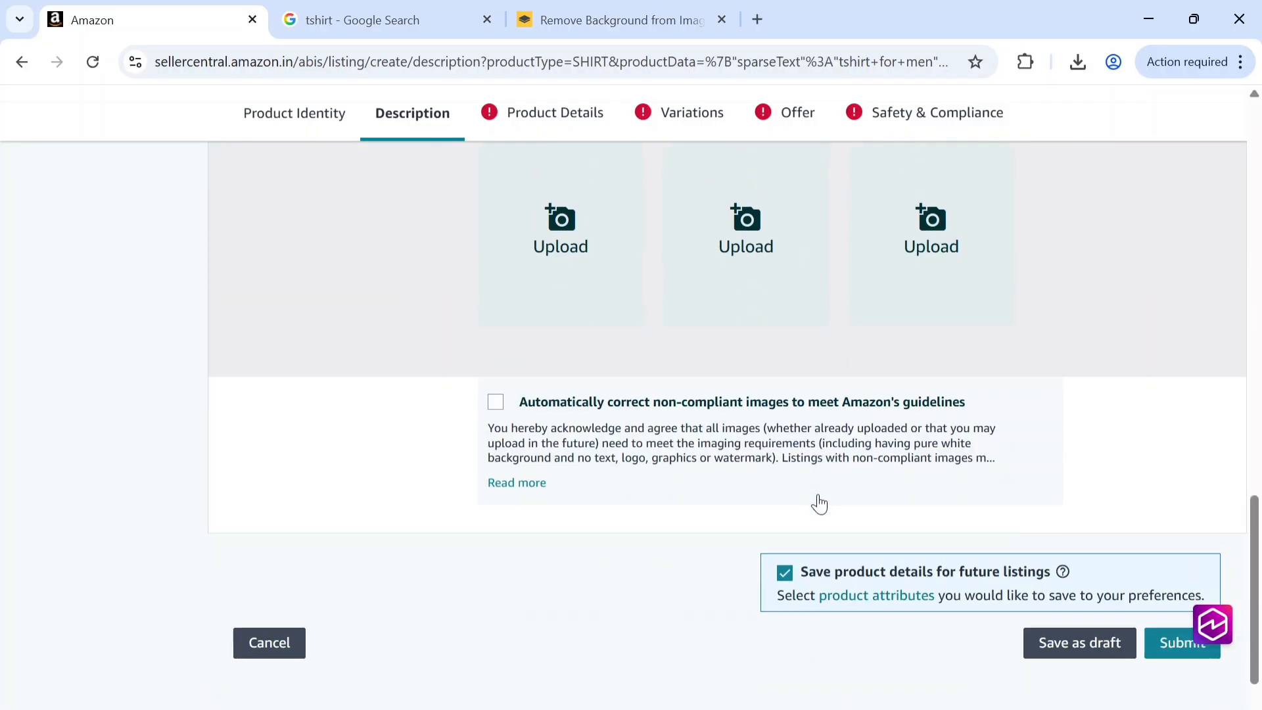
click(1062, 659)
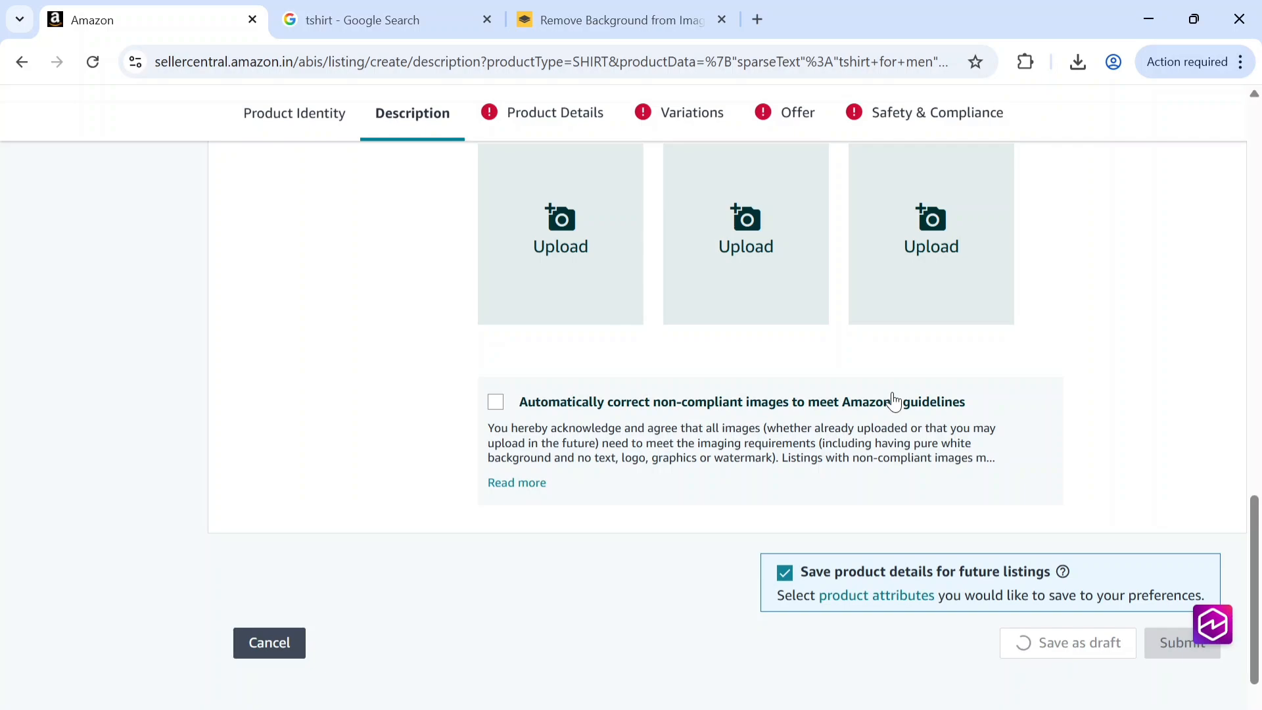
Step: In the product details, set the model number to "bro-001" and the model name to "Tshirt for Men- Crew neck"
scroll(890, 397, up, 10)
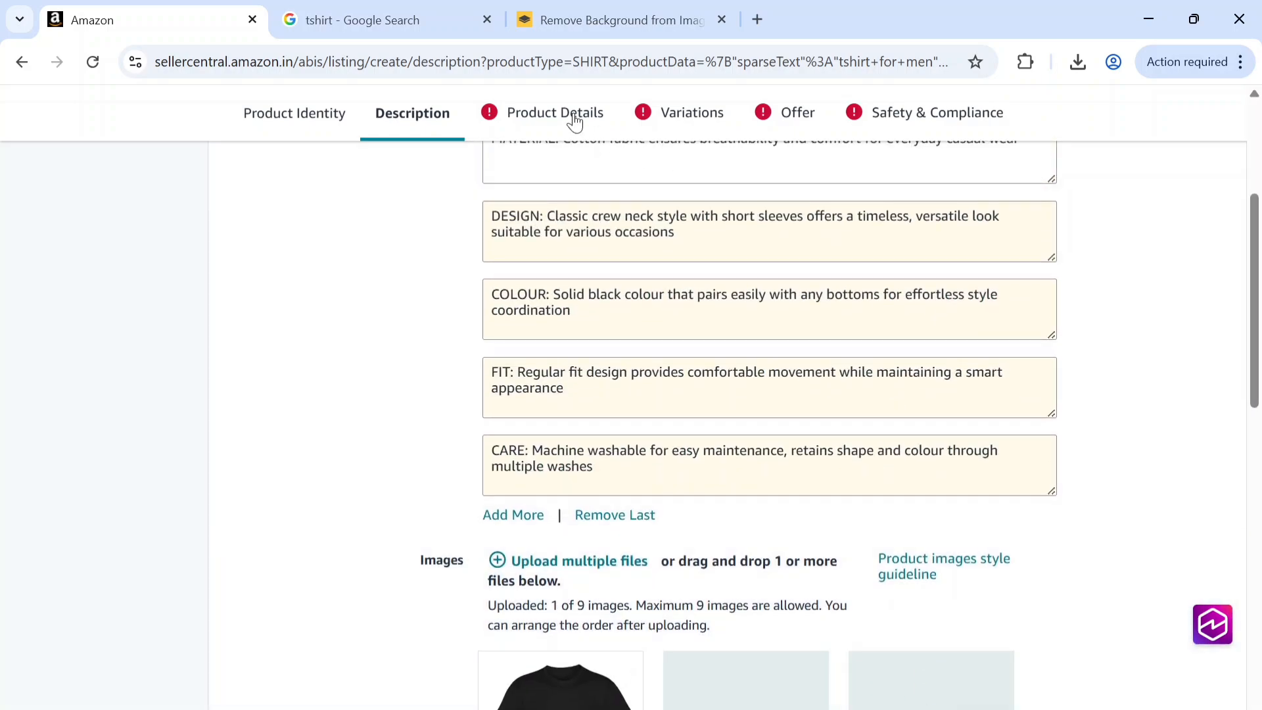
click(573, 118)
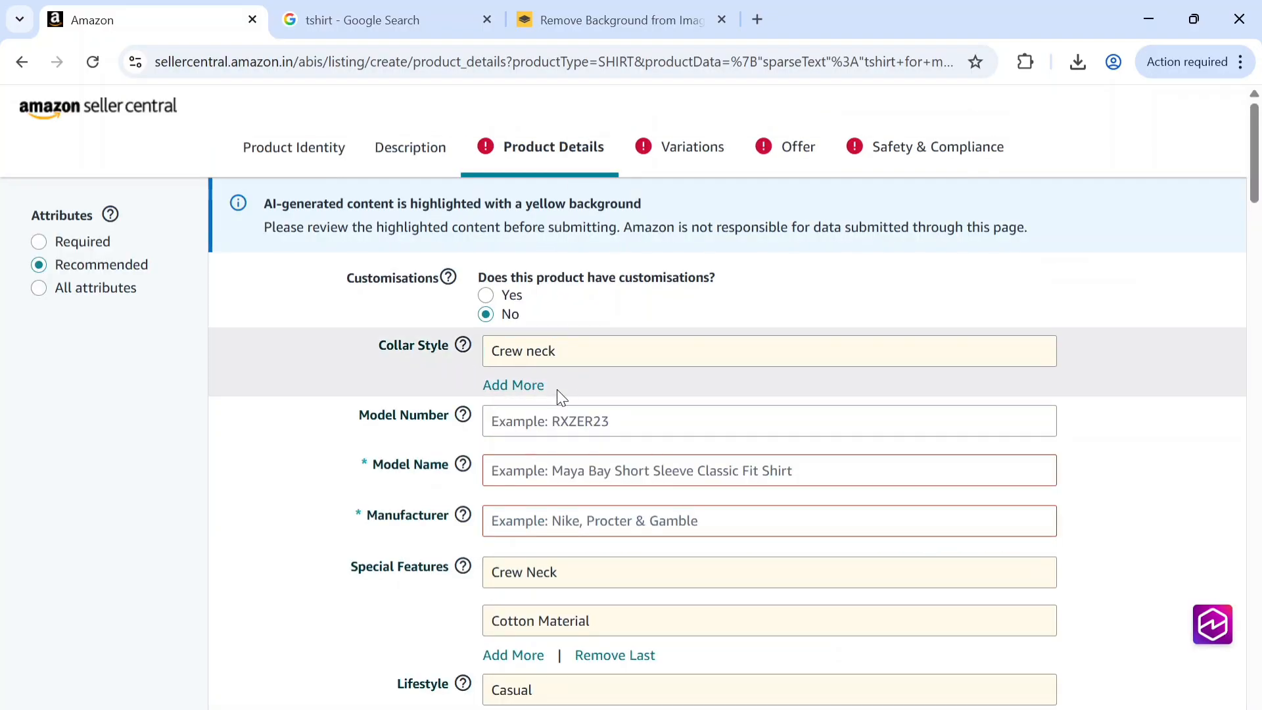
click(537, 424)
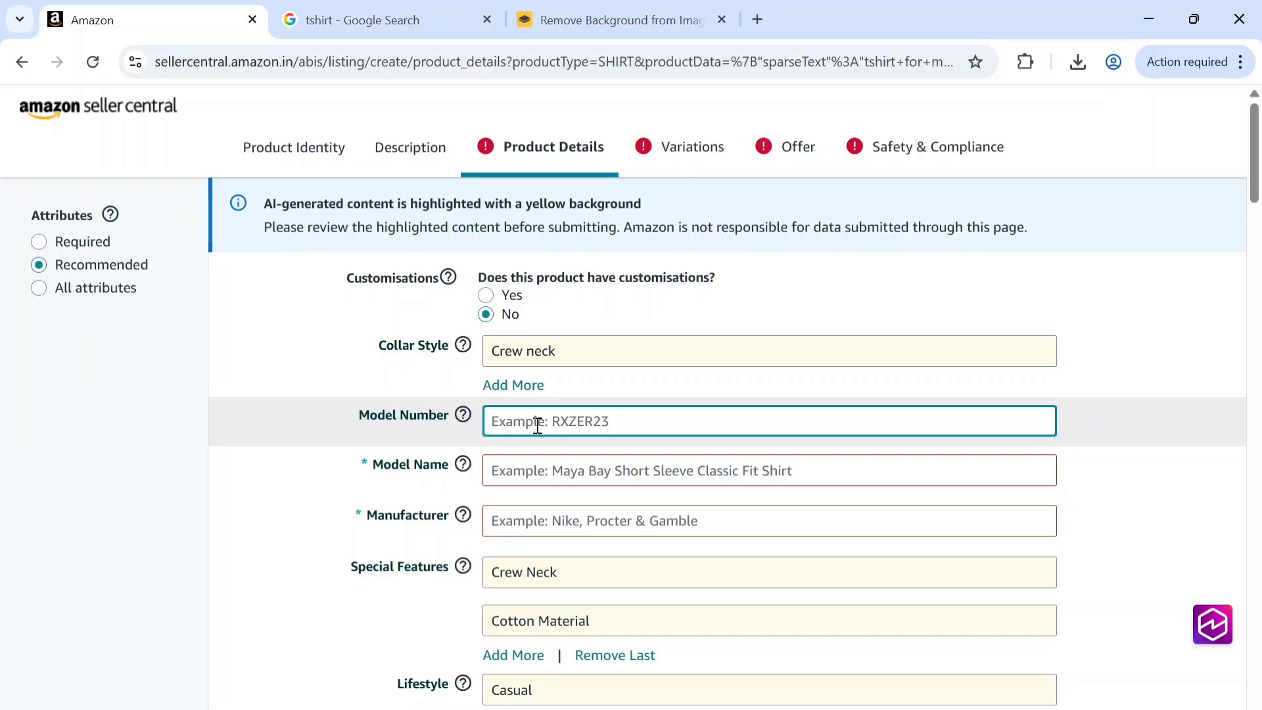
text(bro-001)
click(519, 471)
text(Tshi)
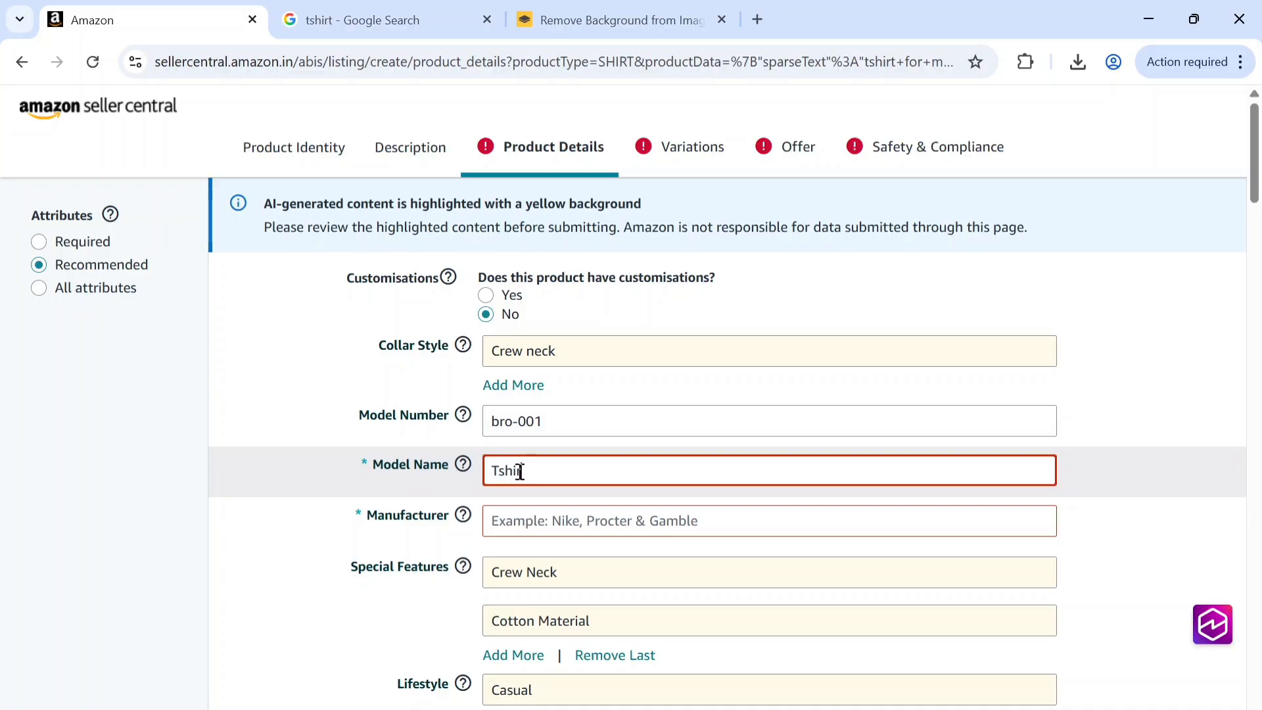
text(rt for Men- Crew neck)
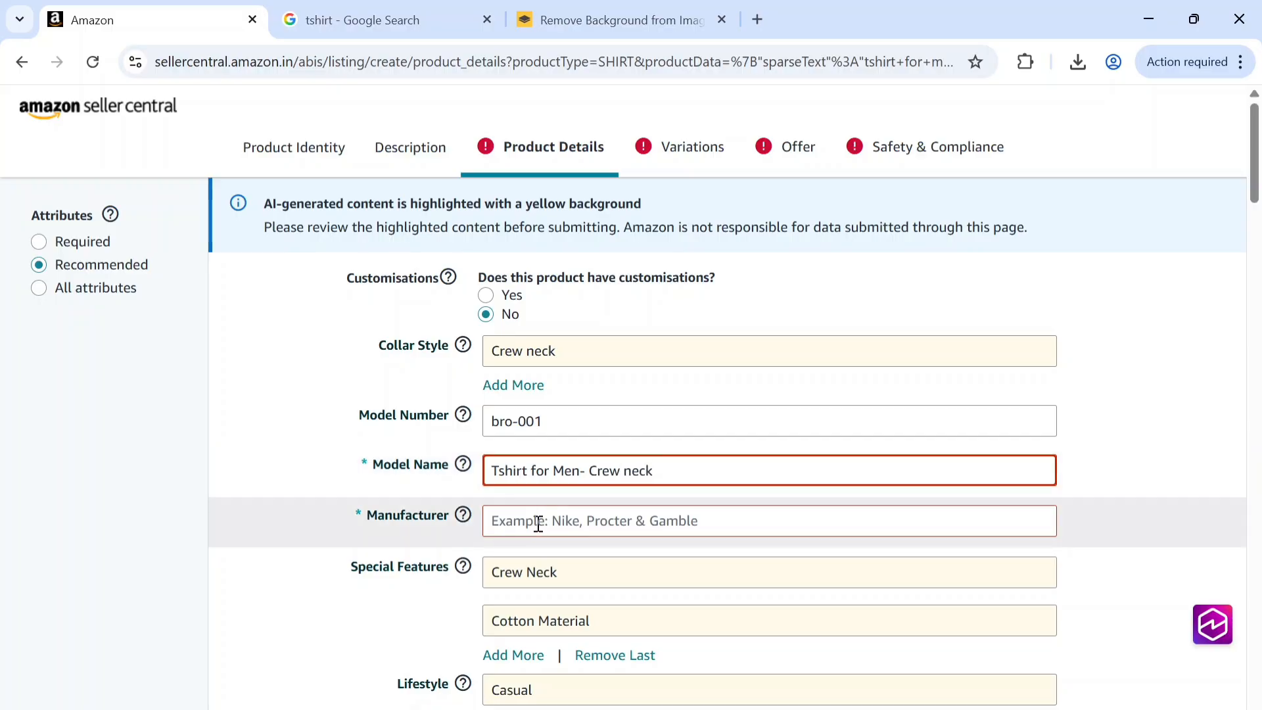
Step: Set the manufacturer to "Brand NAME/MANUFACTURER" in the product details
click(537, 524)
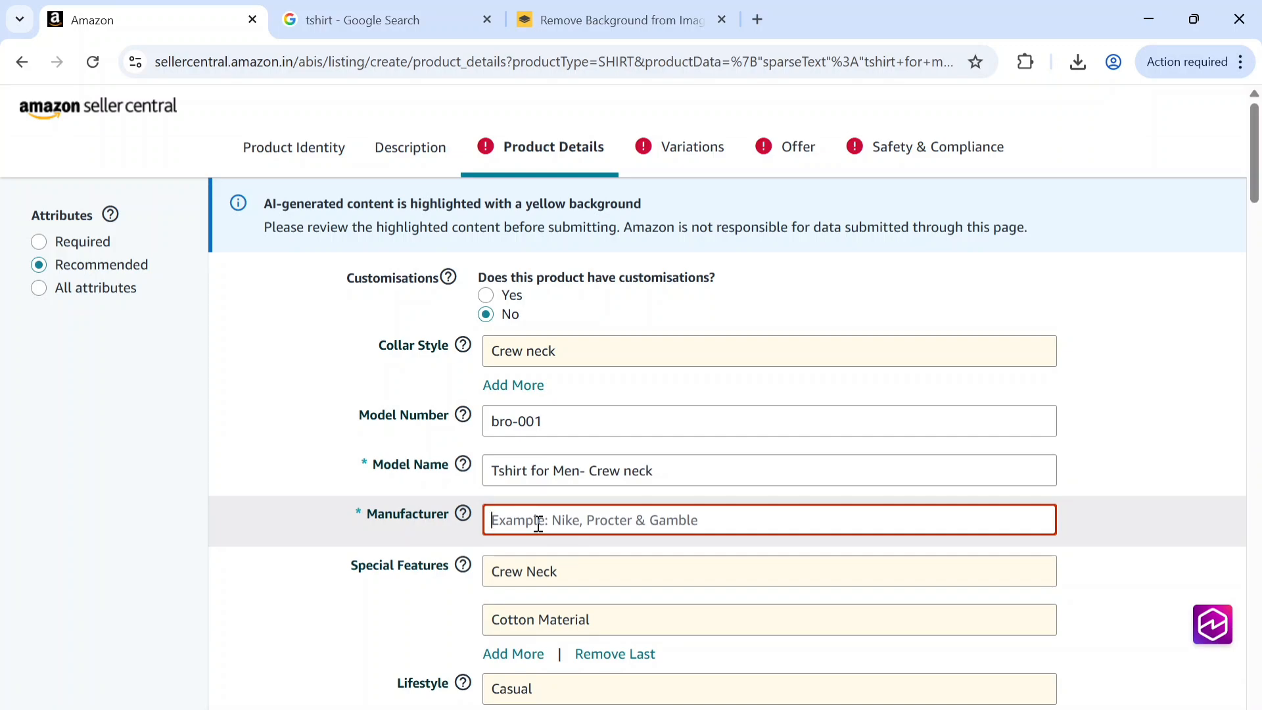
text(Brand N)
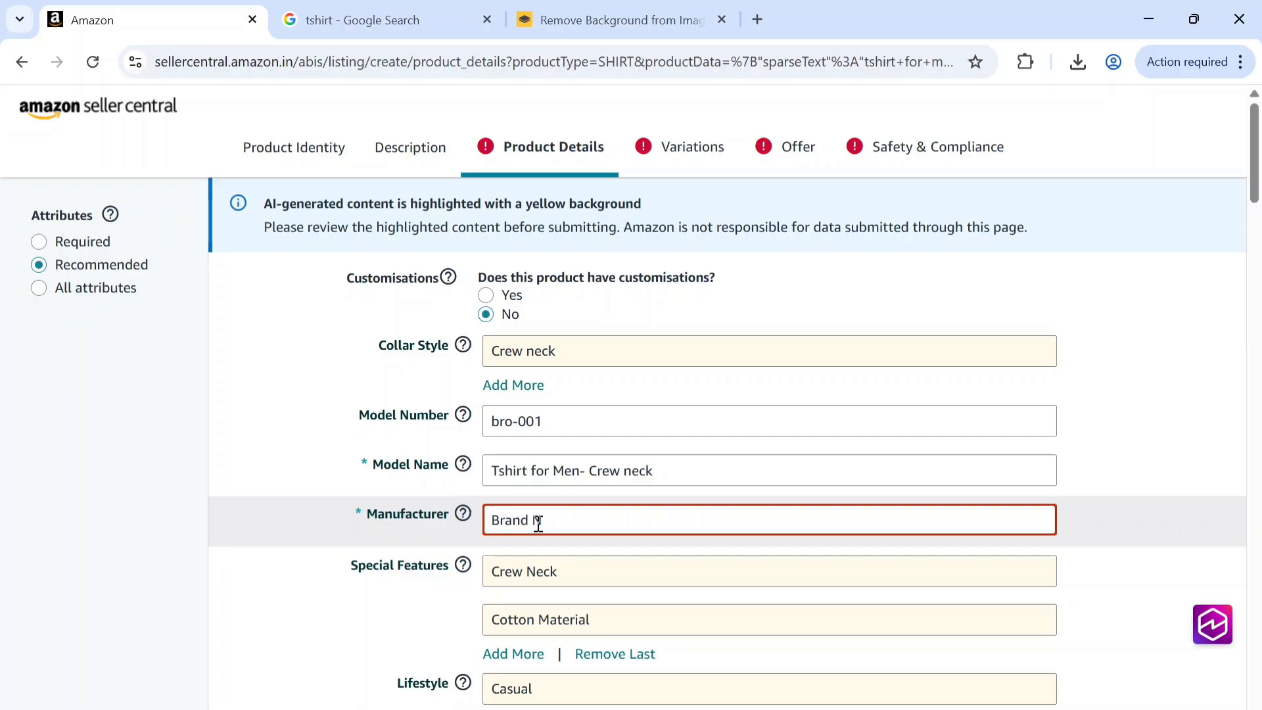
text(AME/MANUFACTURER)
Step: Set the department name to Mens
scroll(591, 526, down, 2)
scroll(598, 460, down, 2)
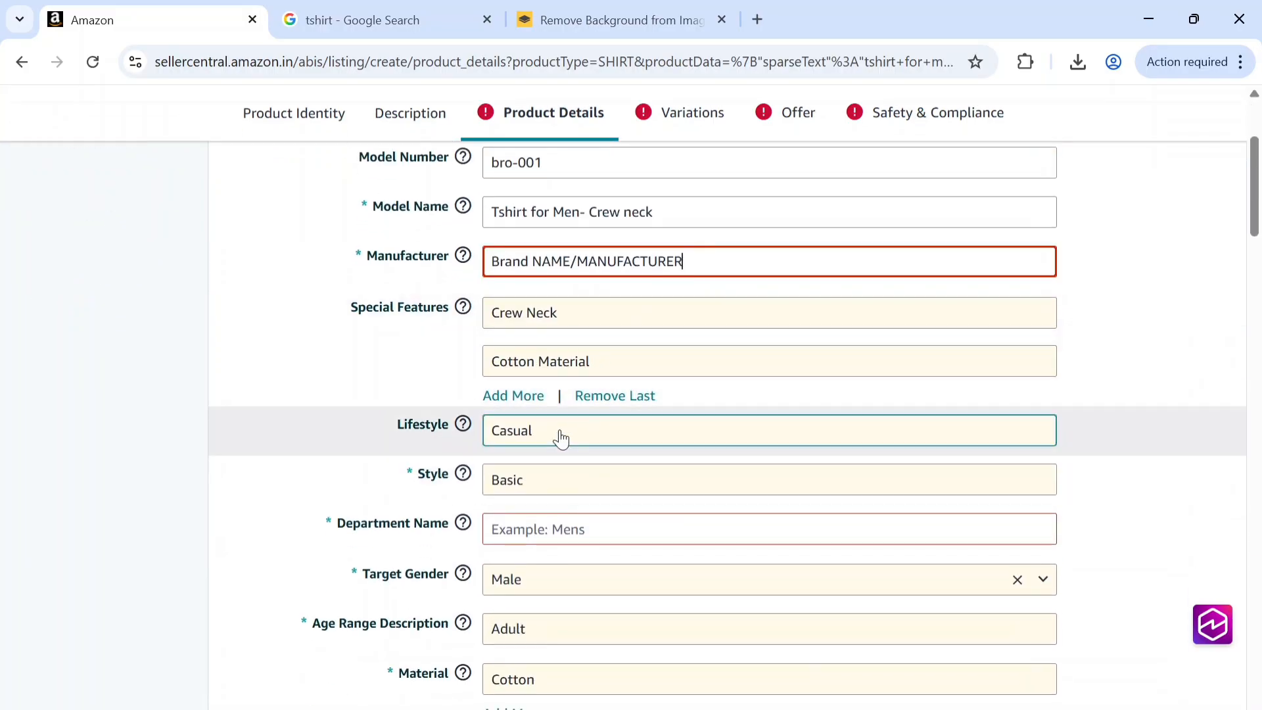
scroll(558, 434, down, 2)
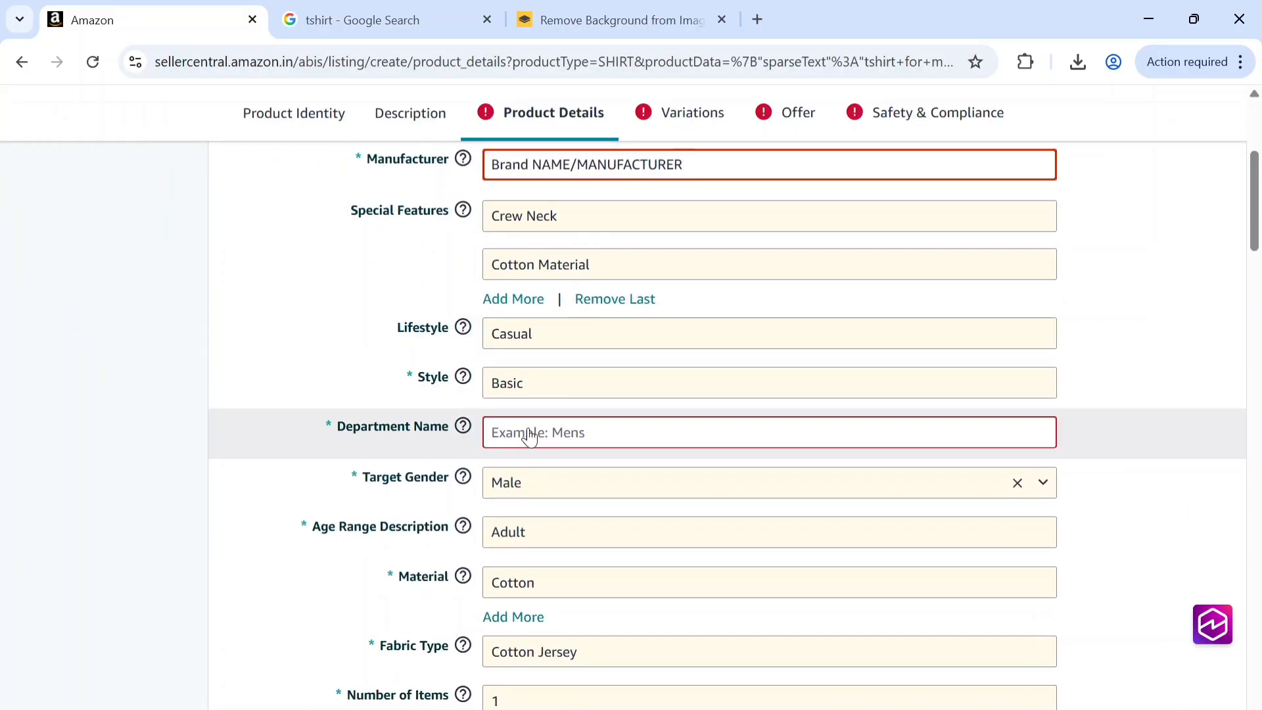
click(530, 435)
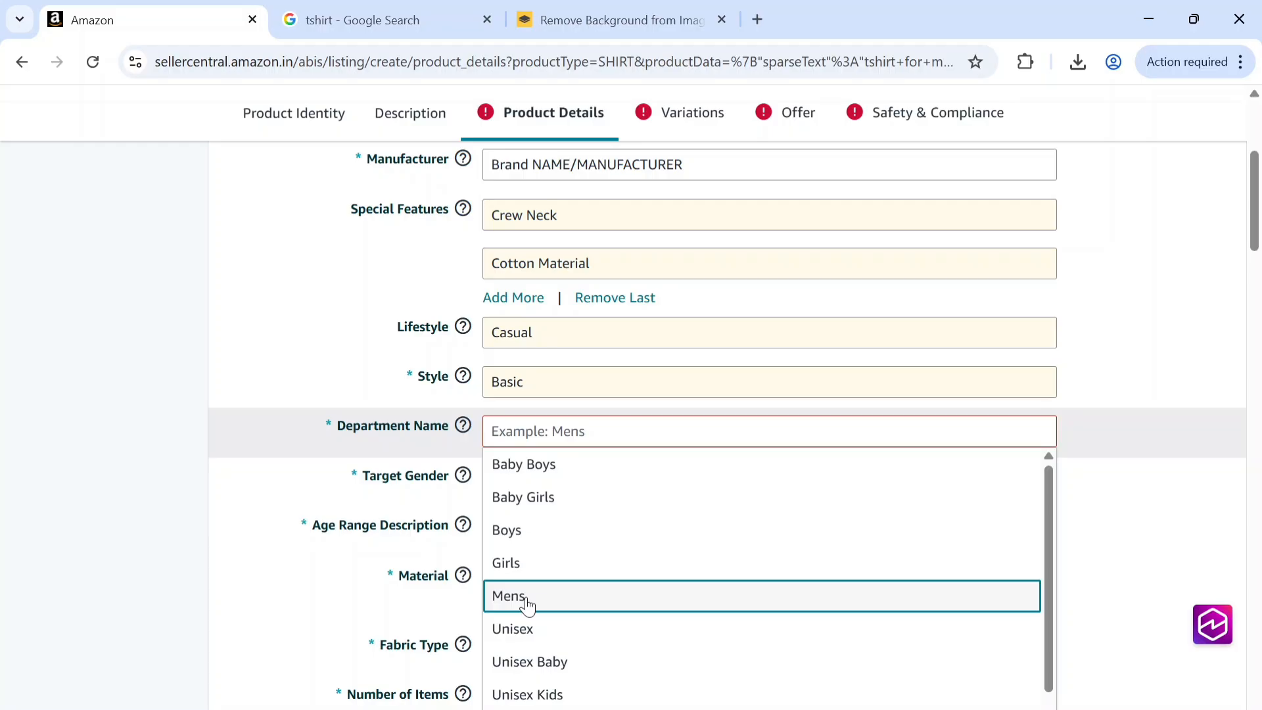
key(Return)
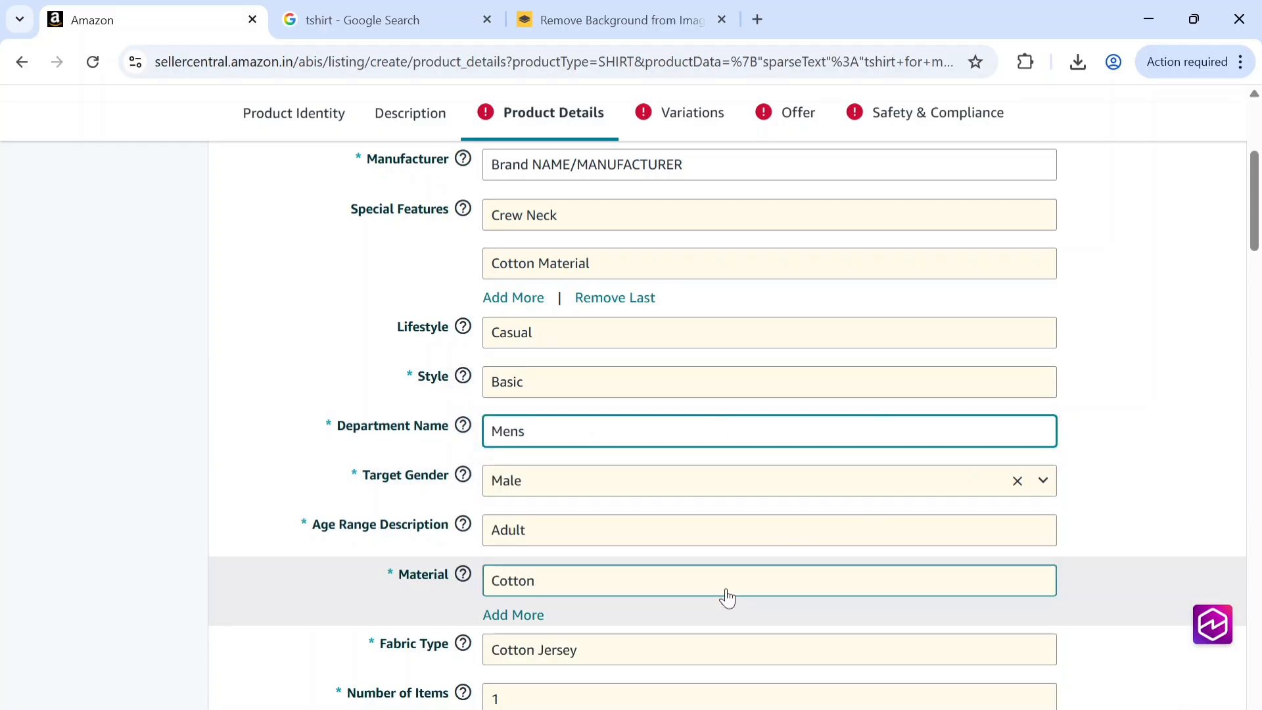
Step: Shorten the fabric type to "Cotton" by removing the word "Jersey"
scroll(723, 597, down, 2)
scroll(727, 598, down, 3)
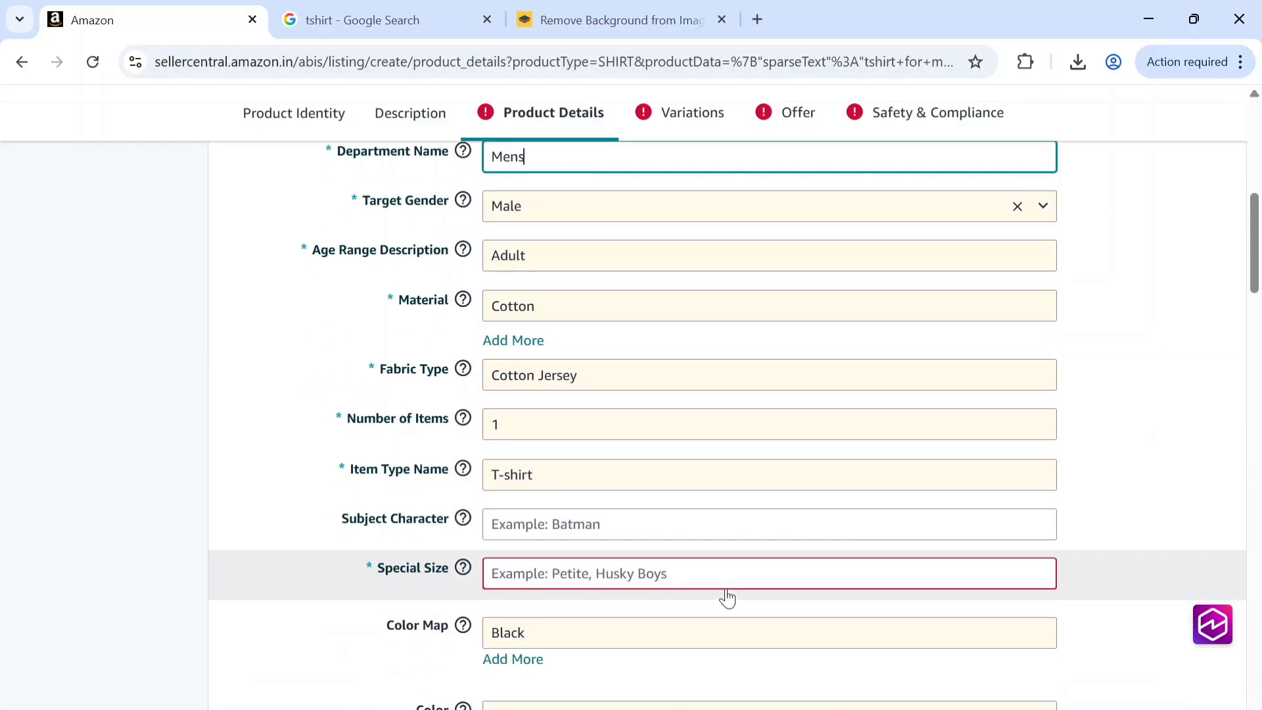
scroll(726, 597, down, 1)
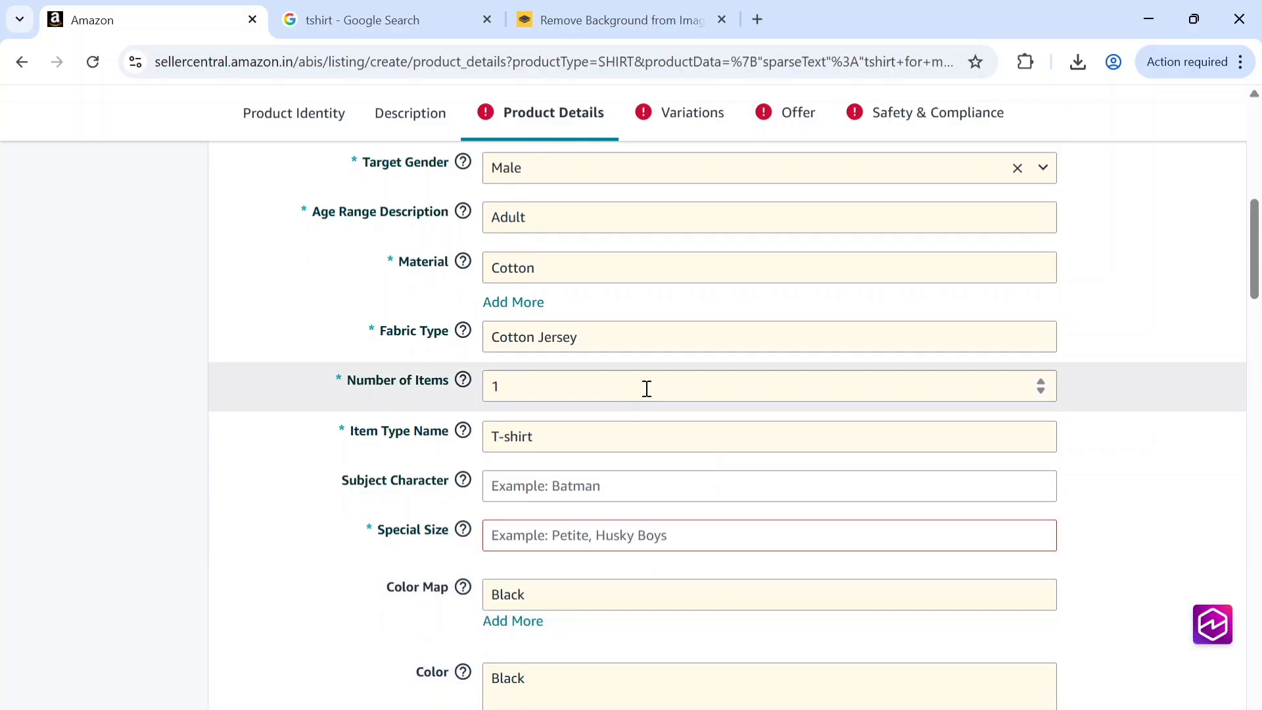
click(608, 344)
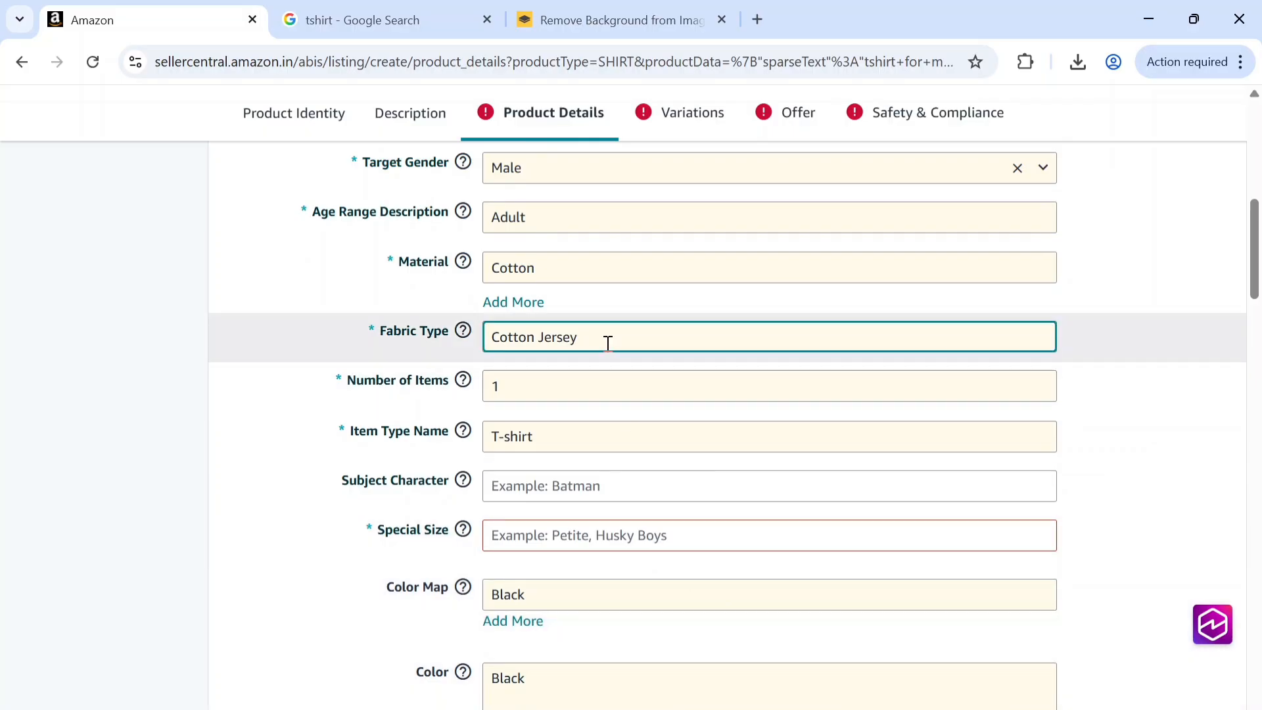
key(BackSpace)
key(BackSpace)
key(BackSpace)
key(BackSpace)
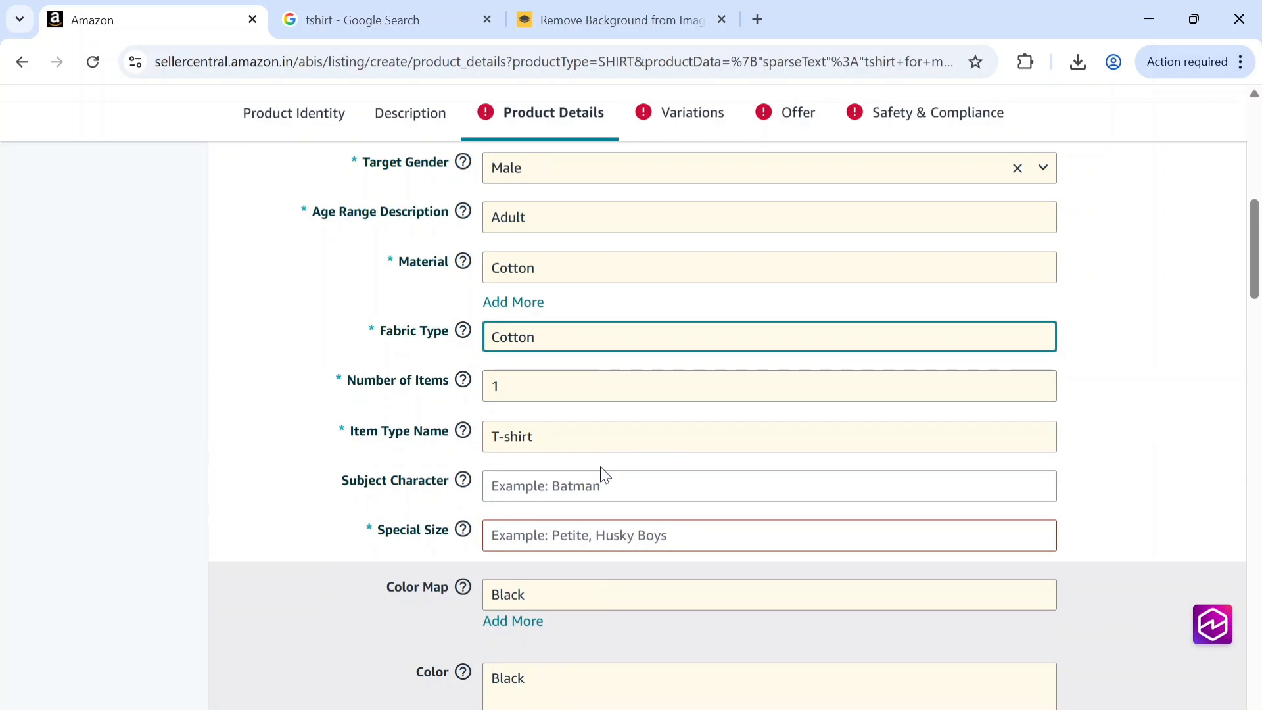
Step: Set the special size to Standard
click(558, 548)
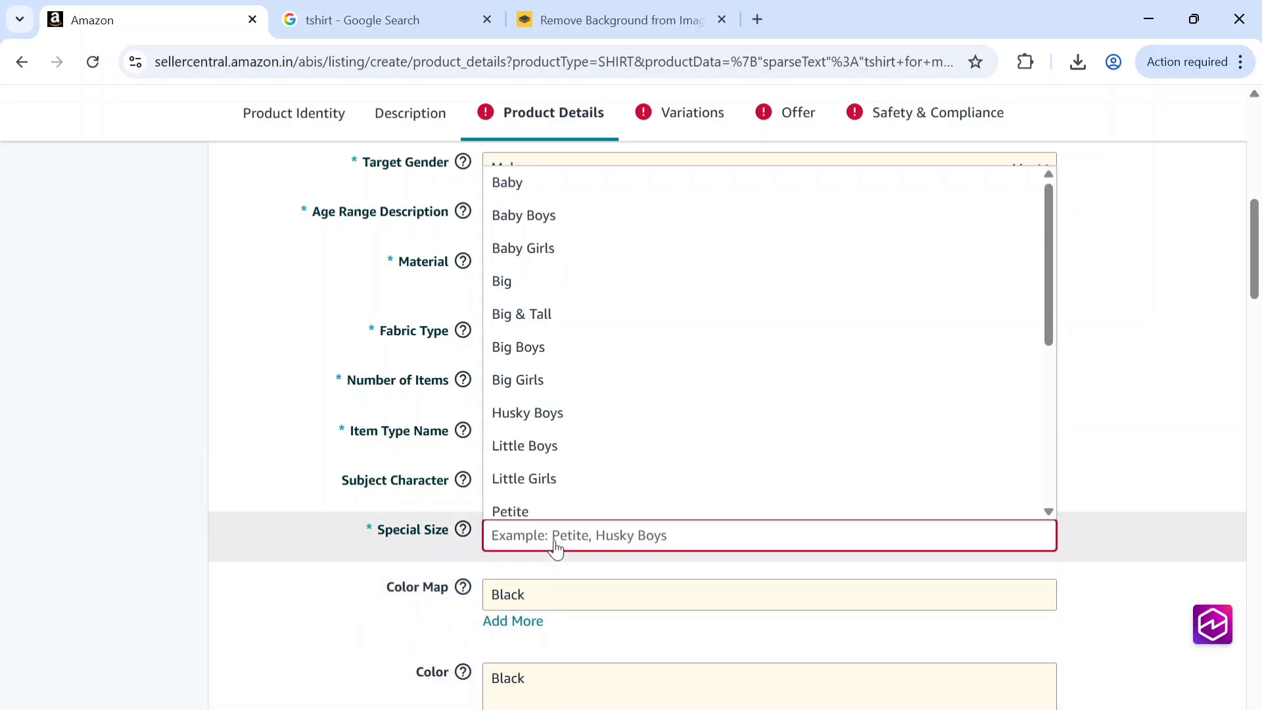
scroll(578, 451, down, 5)
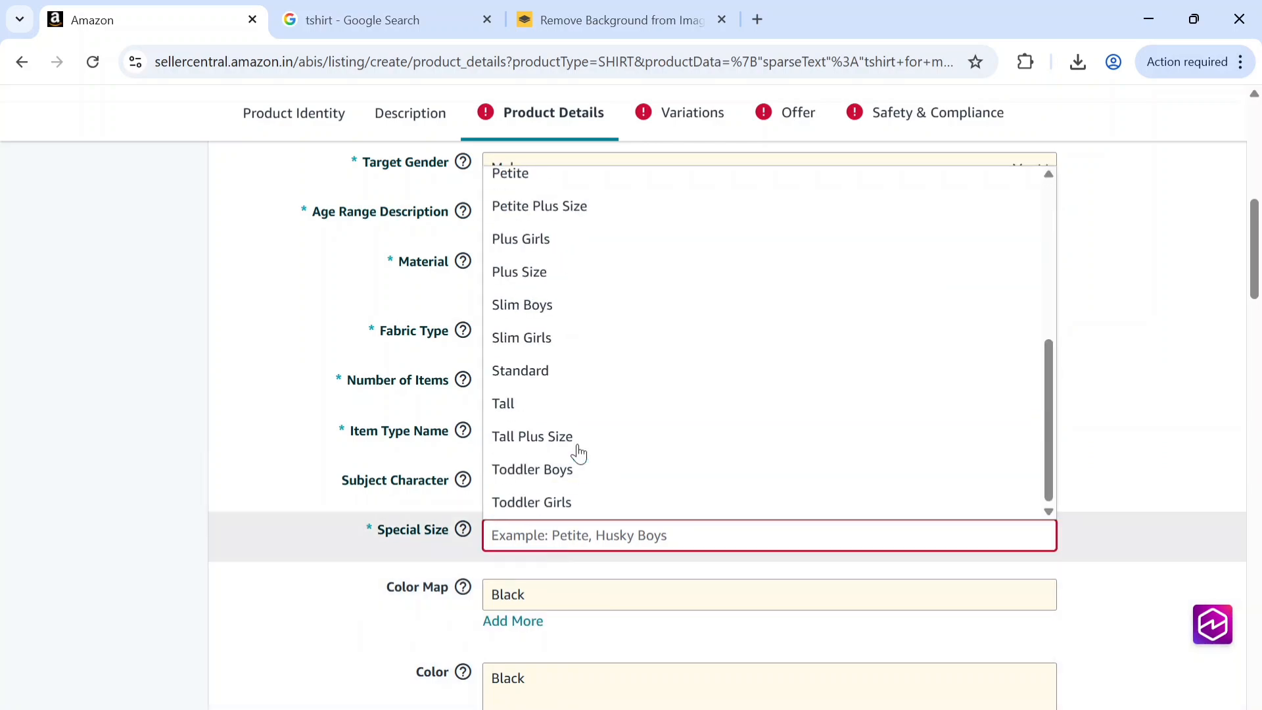
text(s)
key(BackSpace)
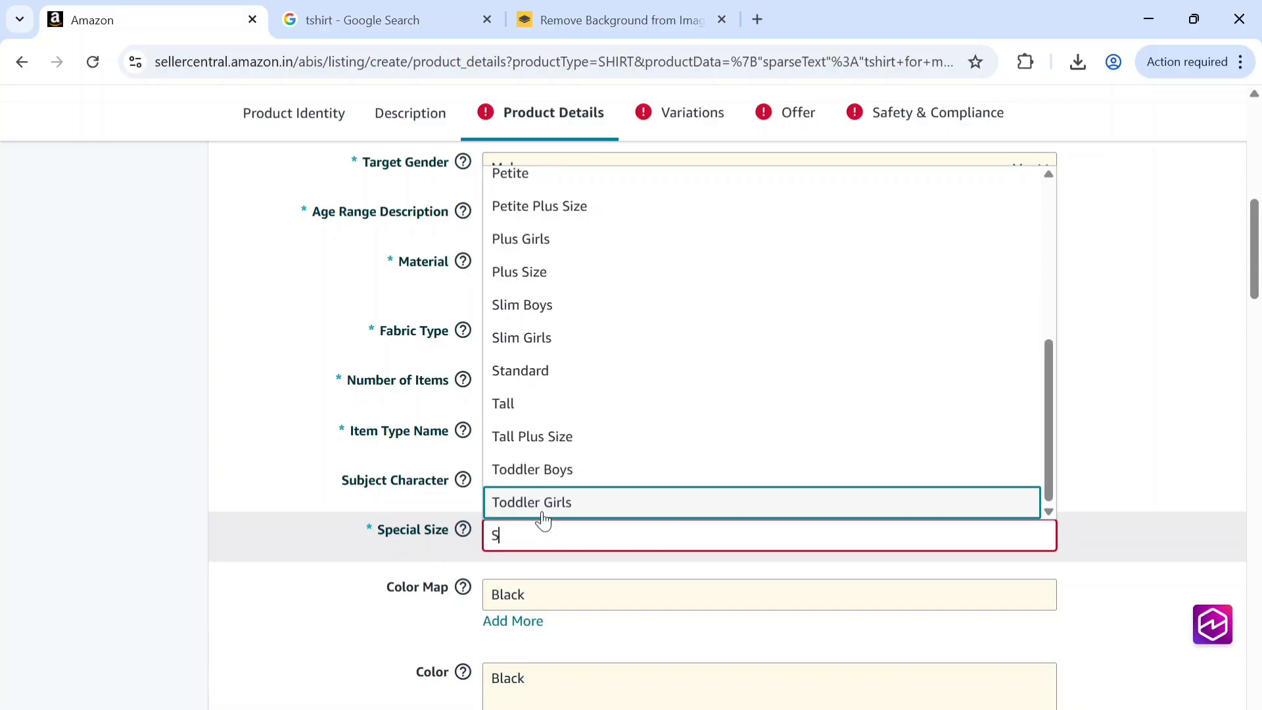
text(Standard)
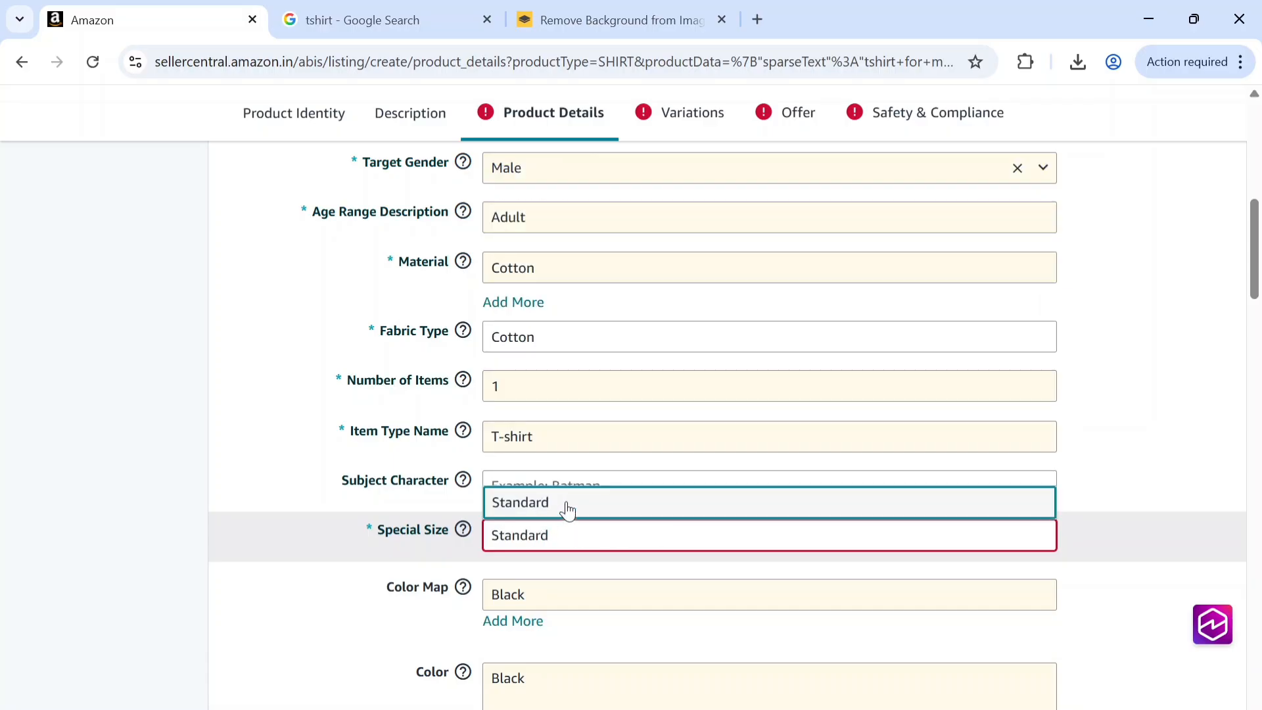
click(653, 513)
Step: Enter "bro-001" as the part number
scroll(656, 512, down, 5)
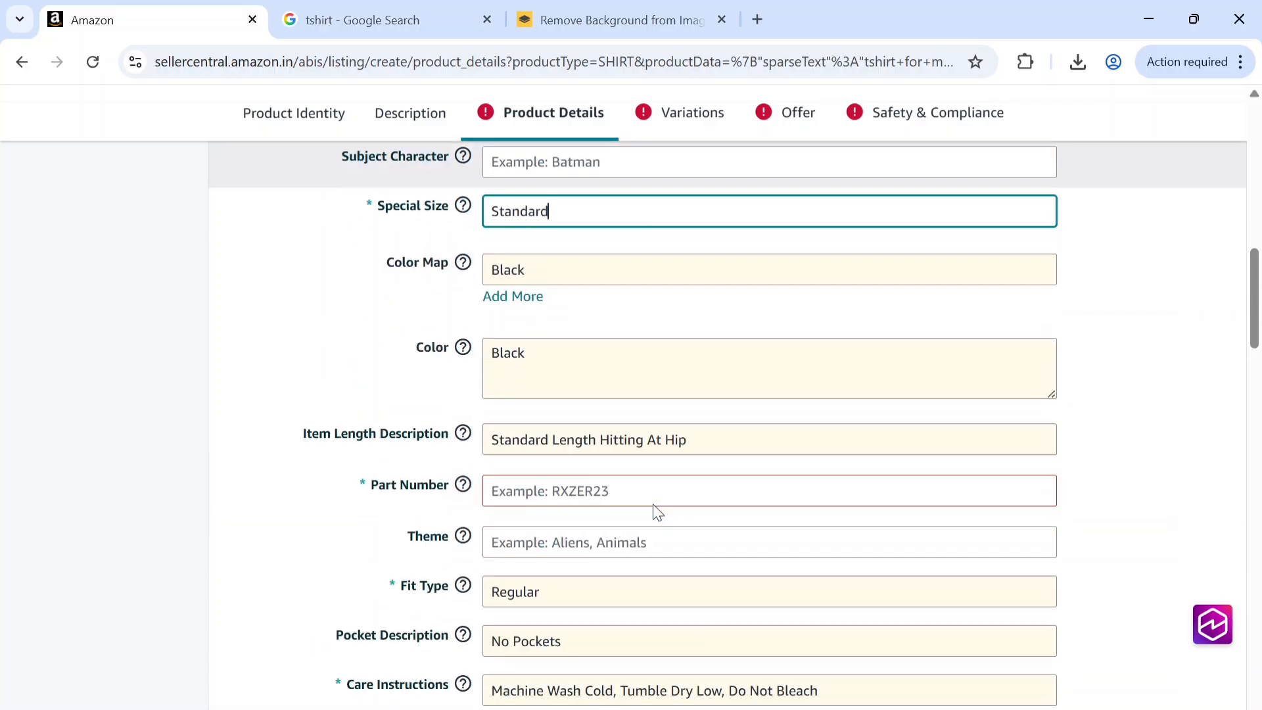
scroll(655, 512, down, 1)
click(547, 459)
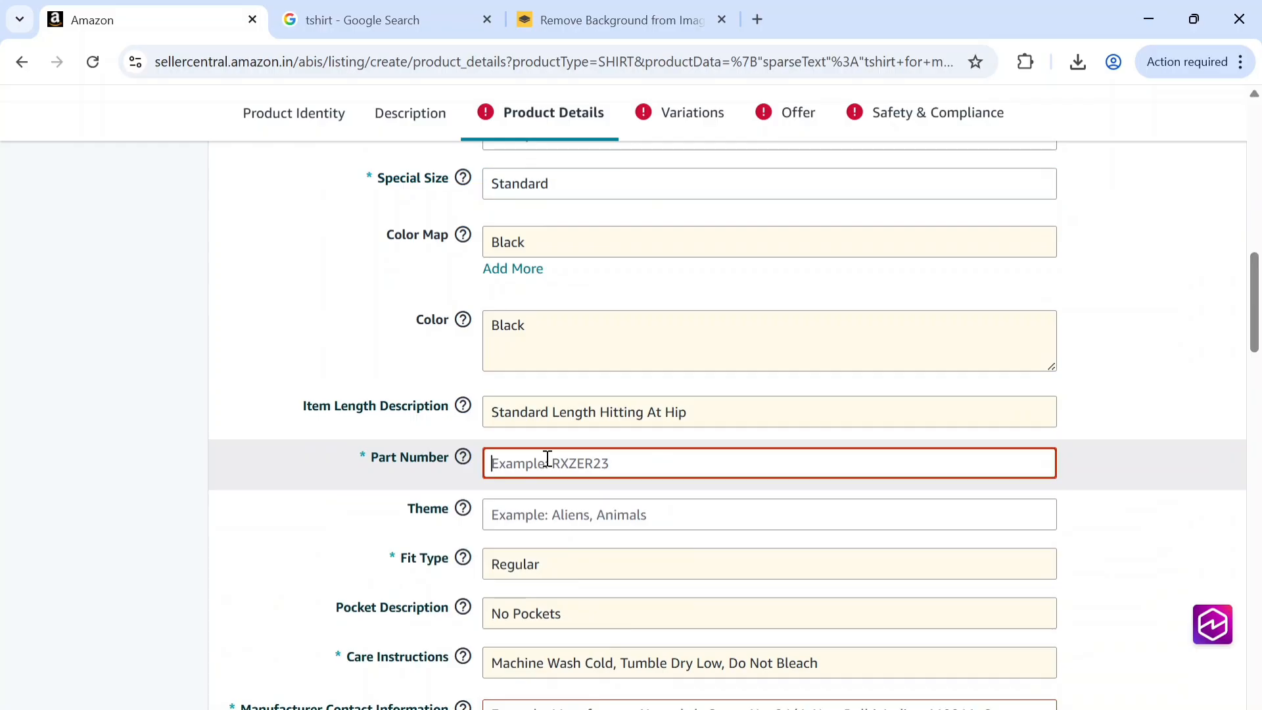
text(bro-001)
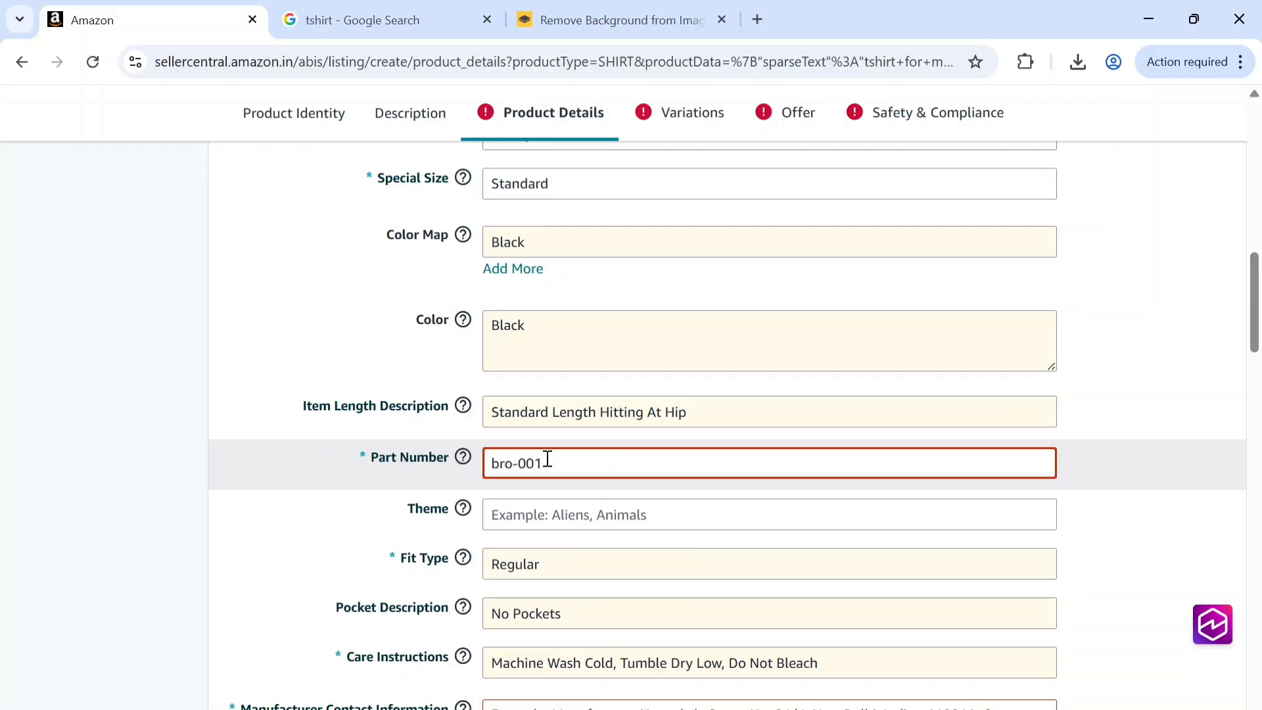
Step: Enter "Full address/short address" as the manufacturer contact information and copy that text
scroll(547, 459, down, 5)
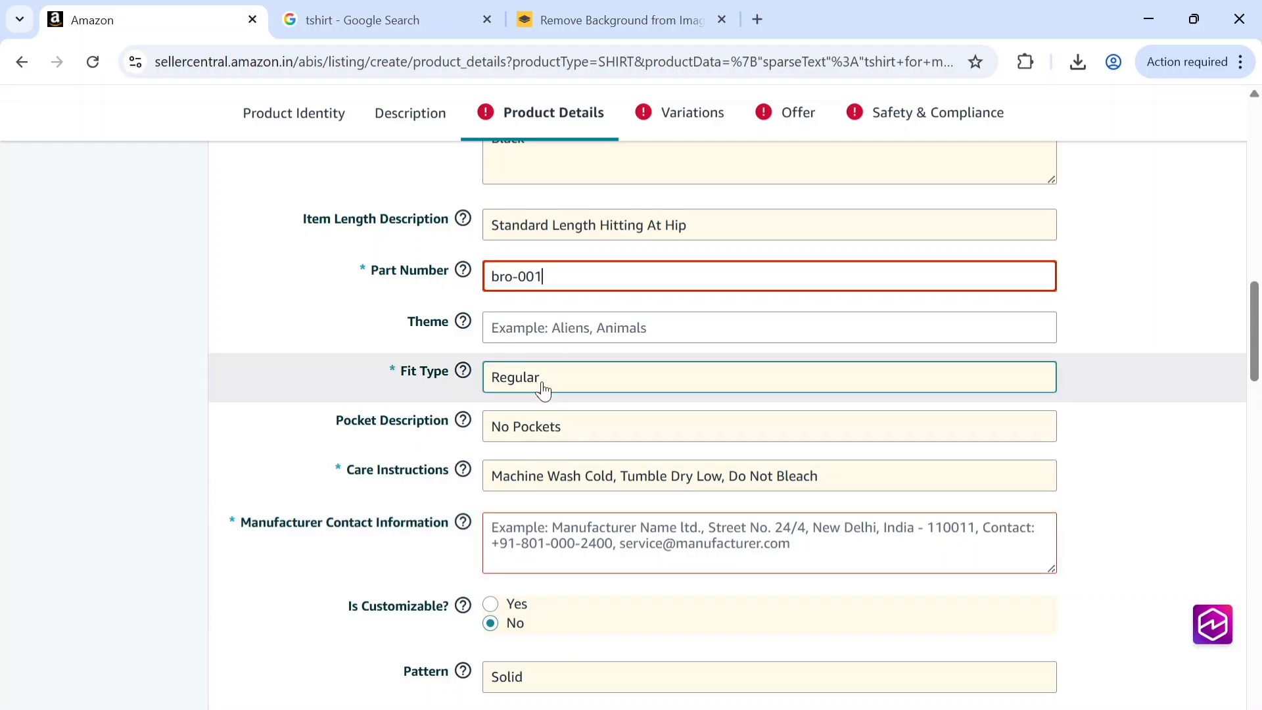
scroll(541, 497, down, 3)
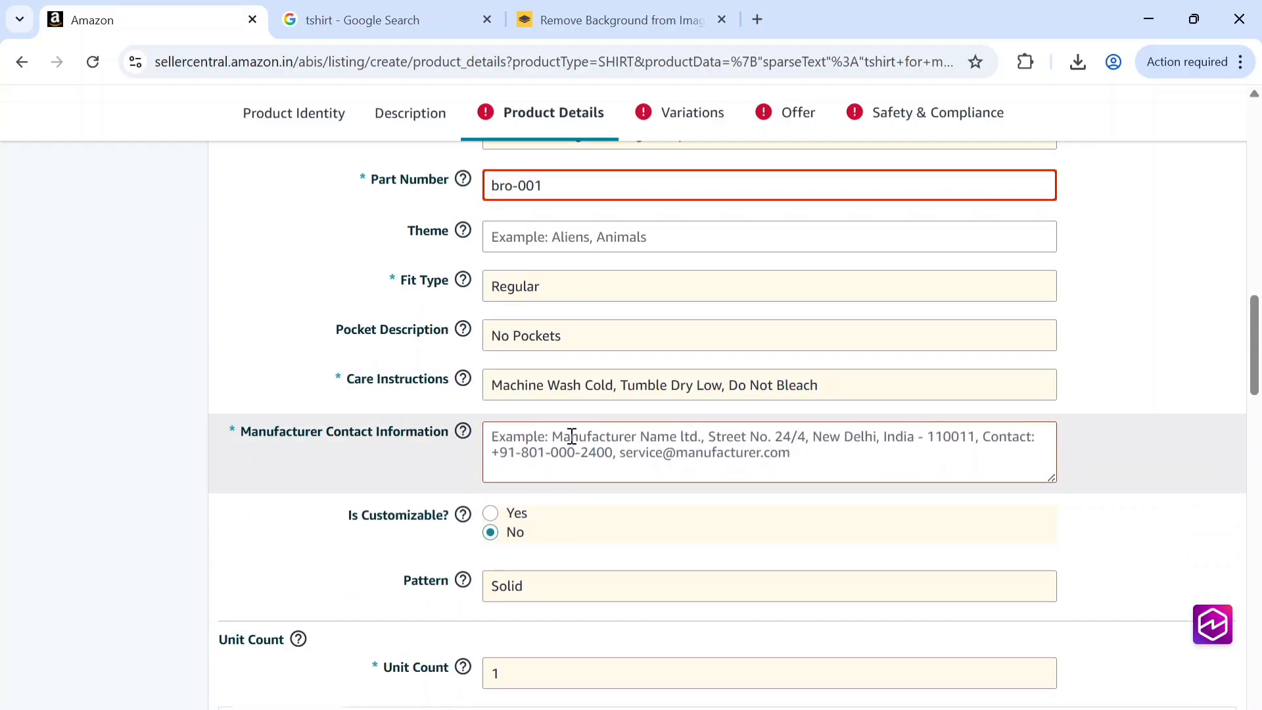
click(572, 436)
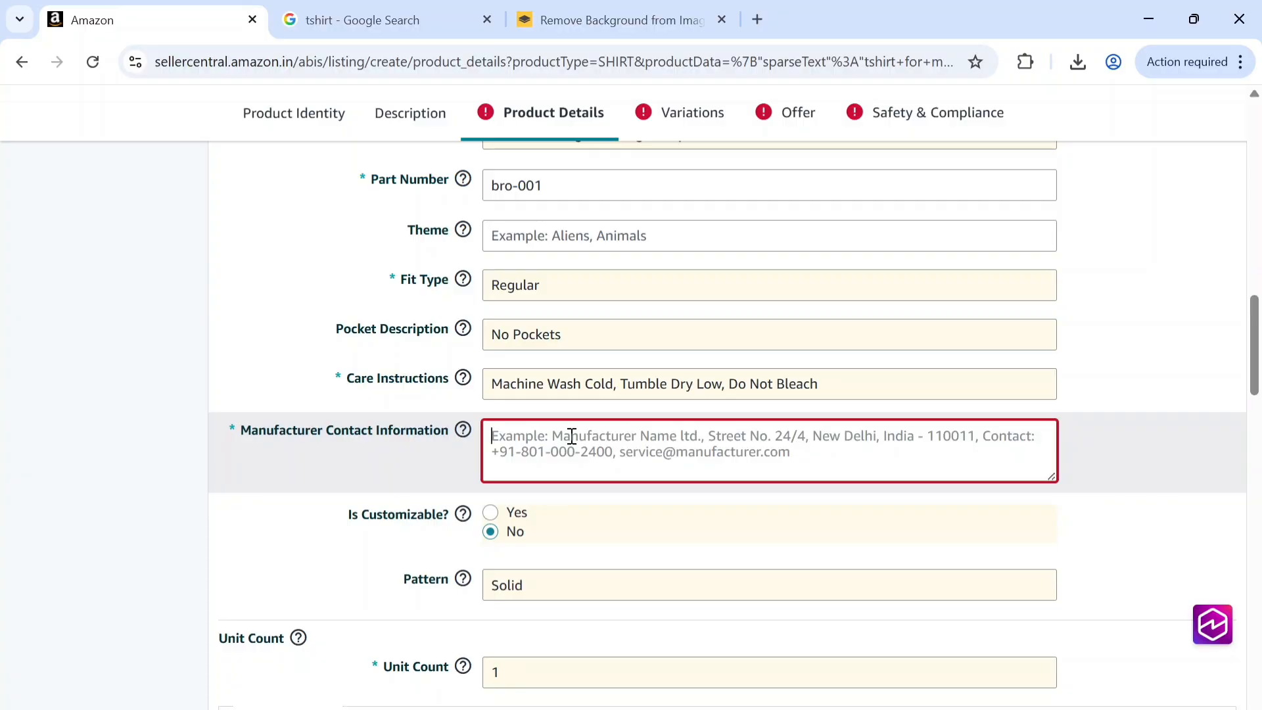
text(Full ad)
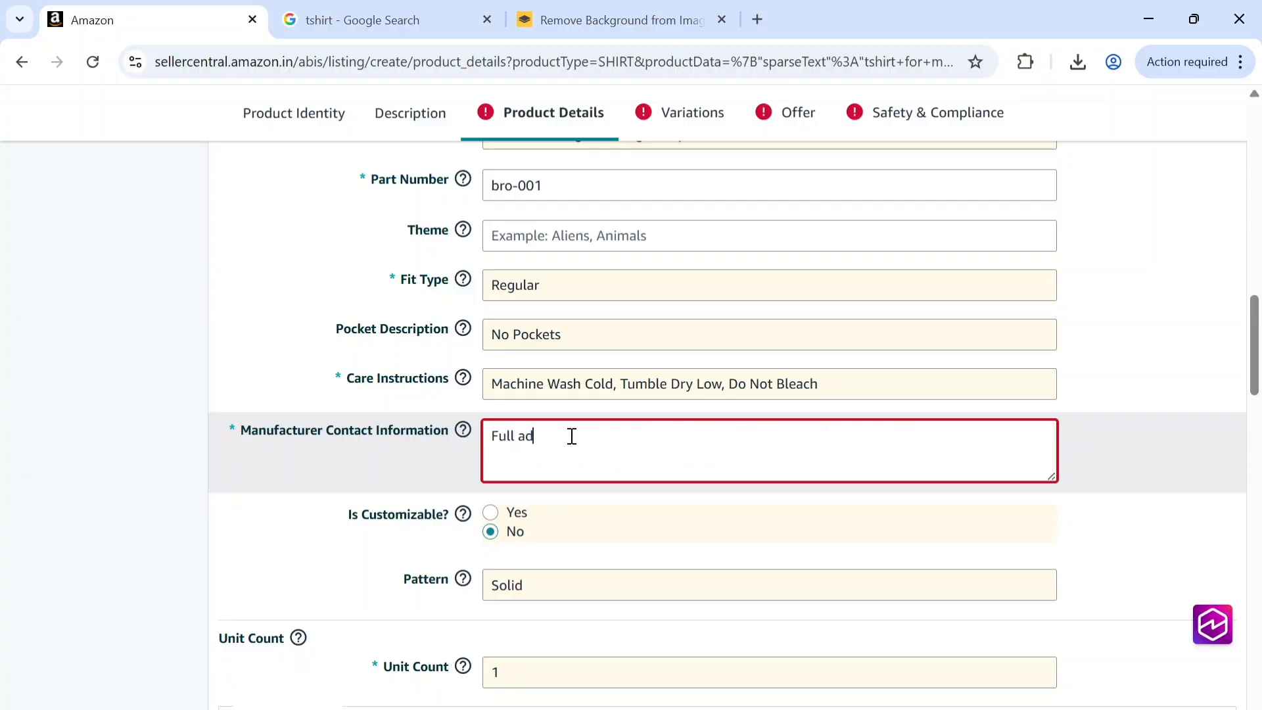
text(dress/short address)
scroll(584, 542, down, 3)
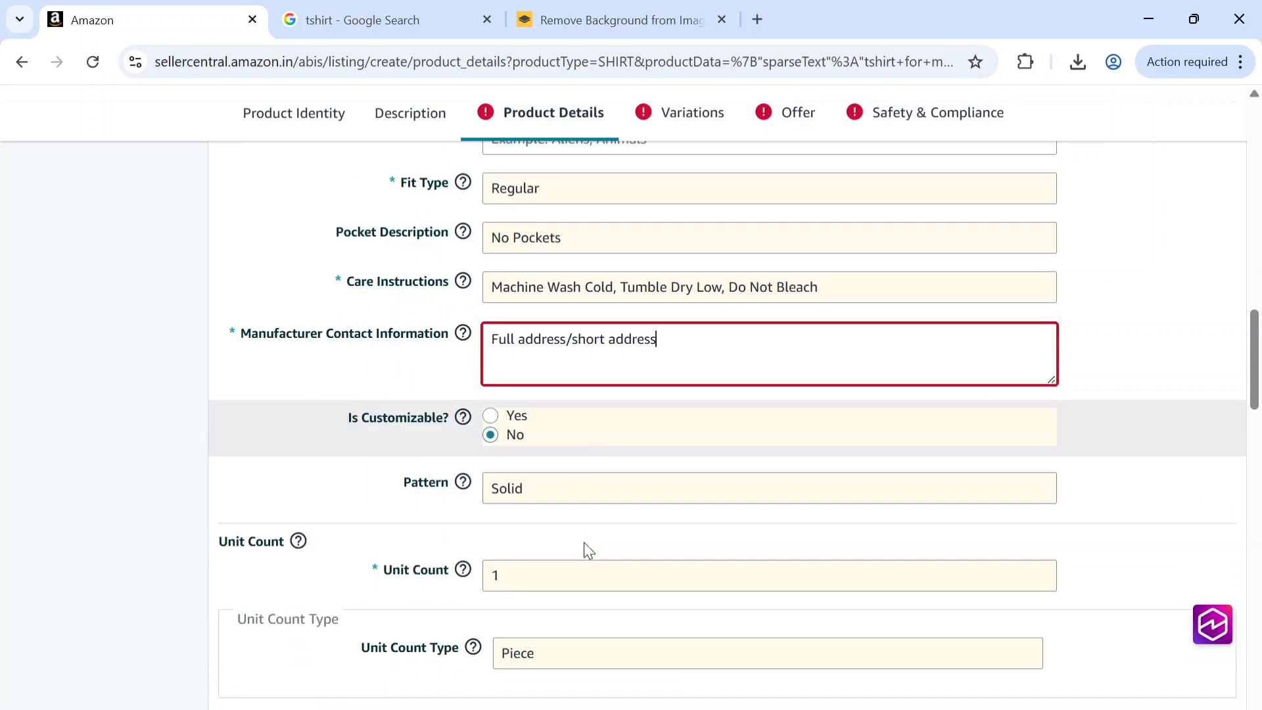
drag(701, 239, 487, 248)
key(ctrl+c)
Step: Set the external product information entity to HSN Code and enter 6109 as its value
scroll(610, 405, down, 4)
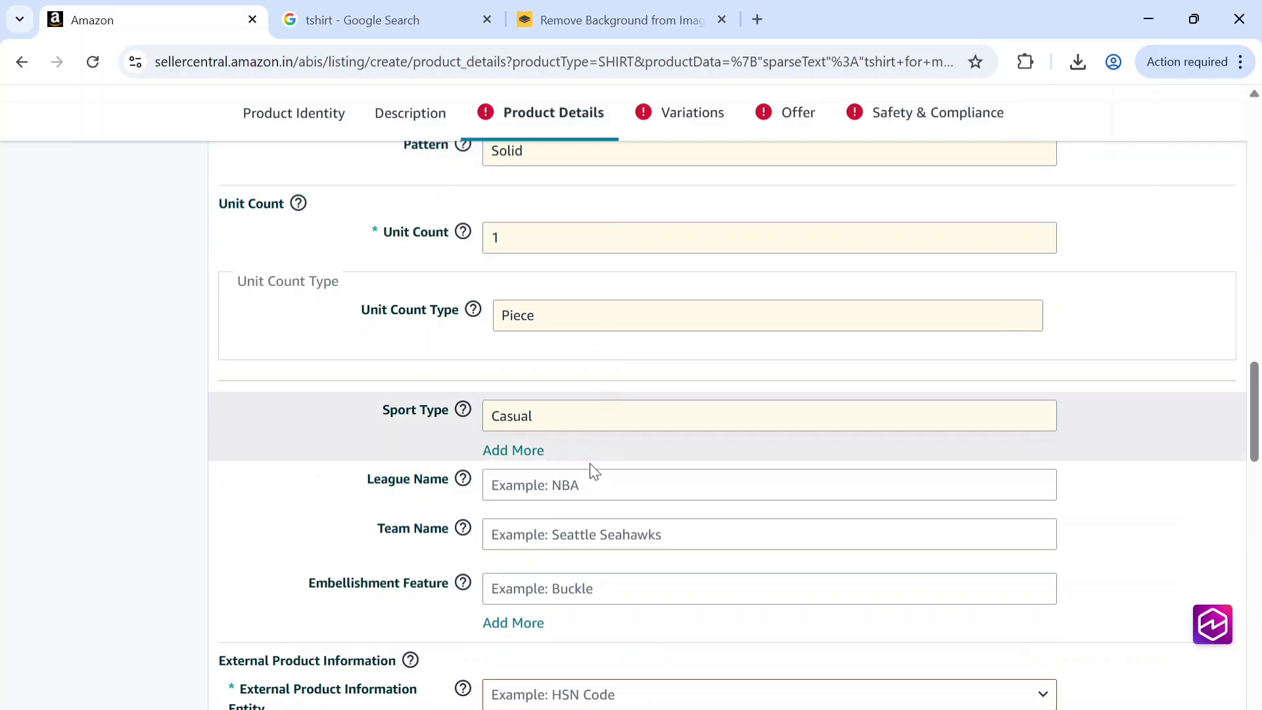
scroll(578, 487, down, 1)
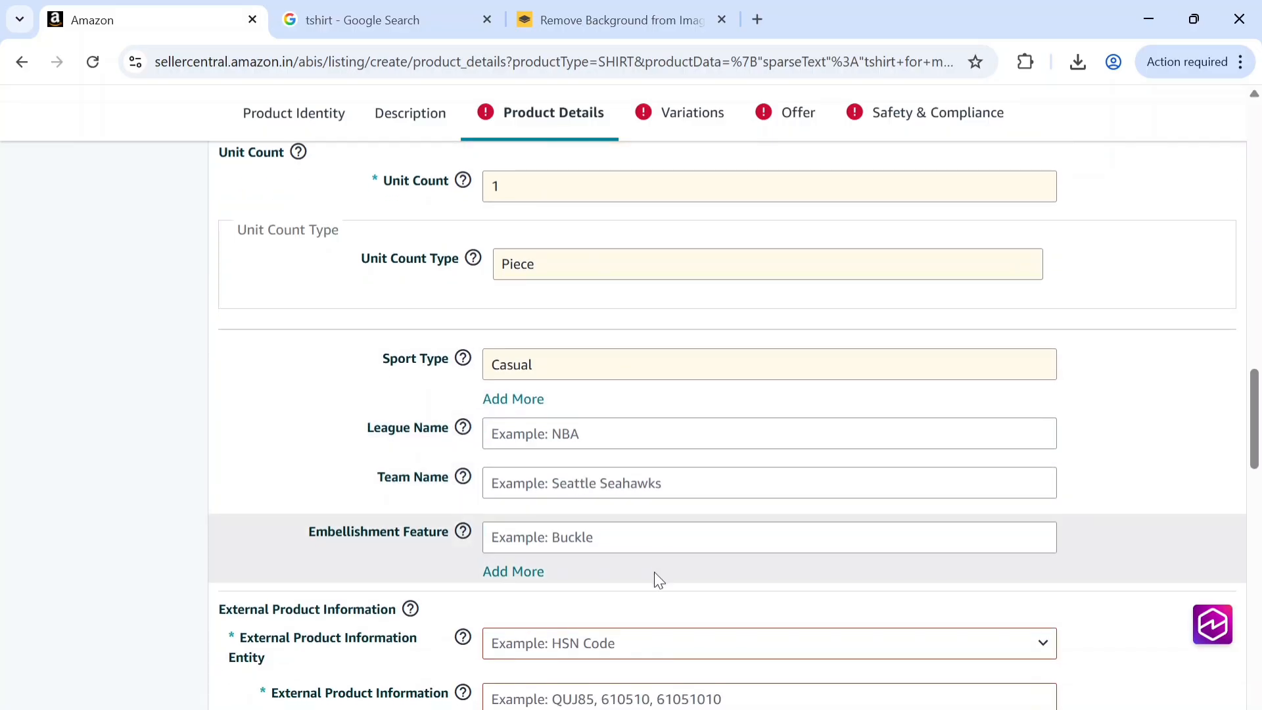
scroll(654, 575, down, 3)
scroll(658, 579, down, 1)
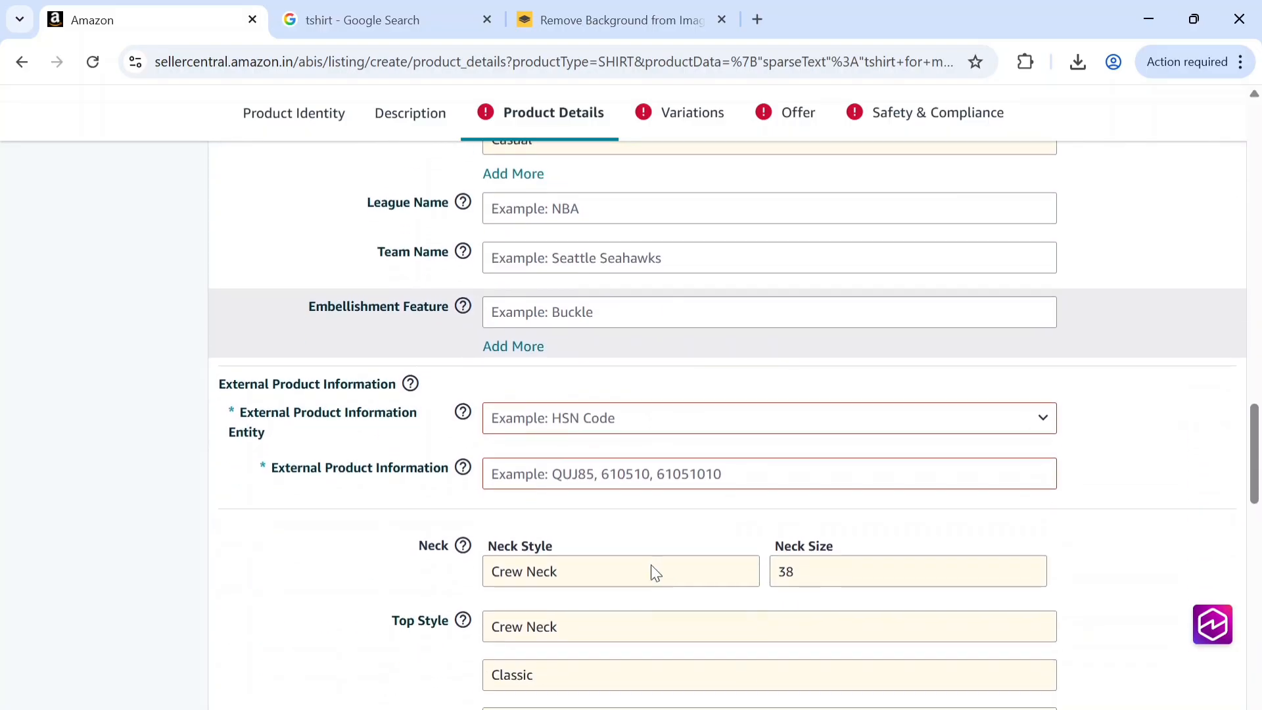
click(593, 424)
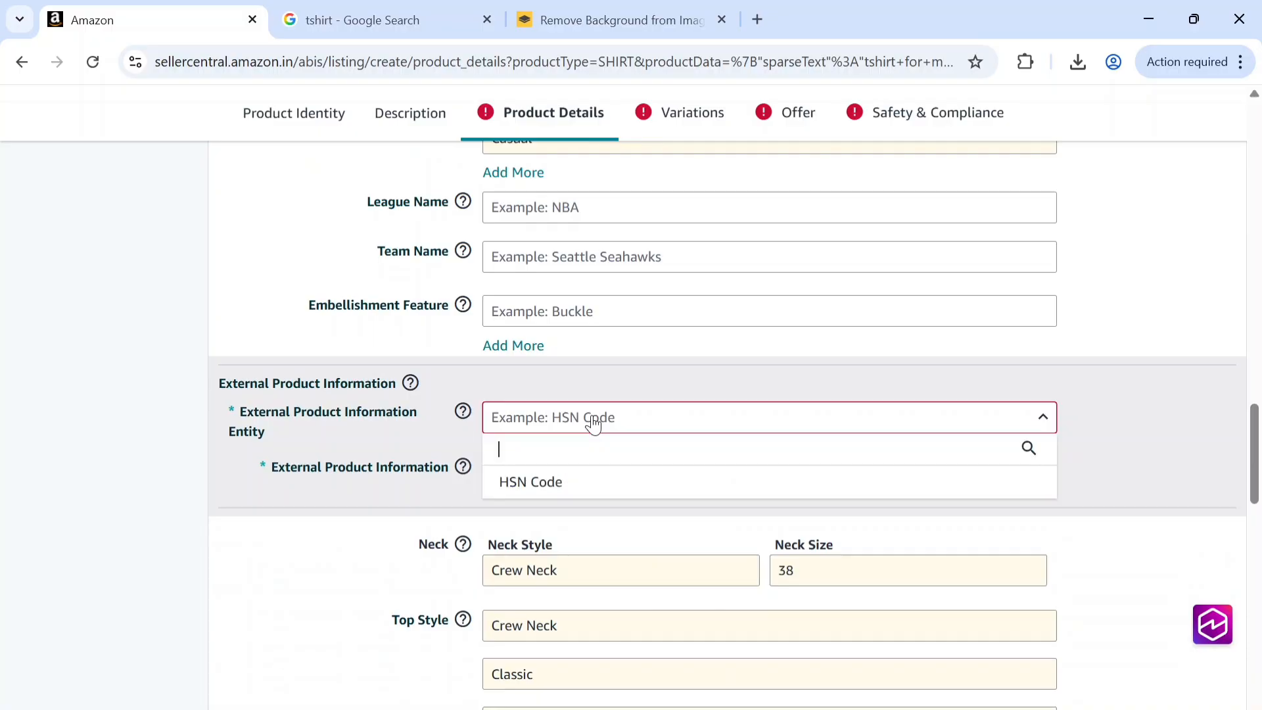
click(575, 483)
click(556, 476)
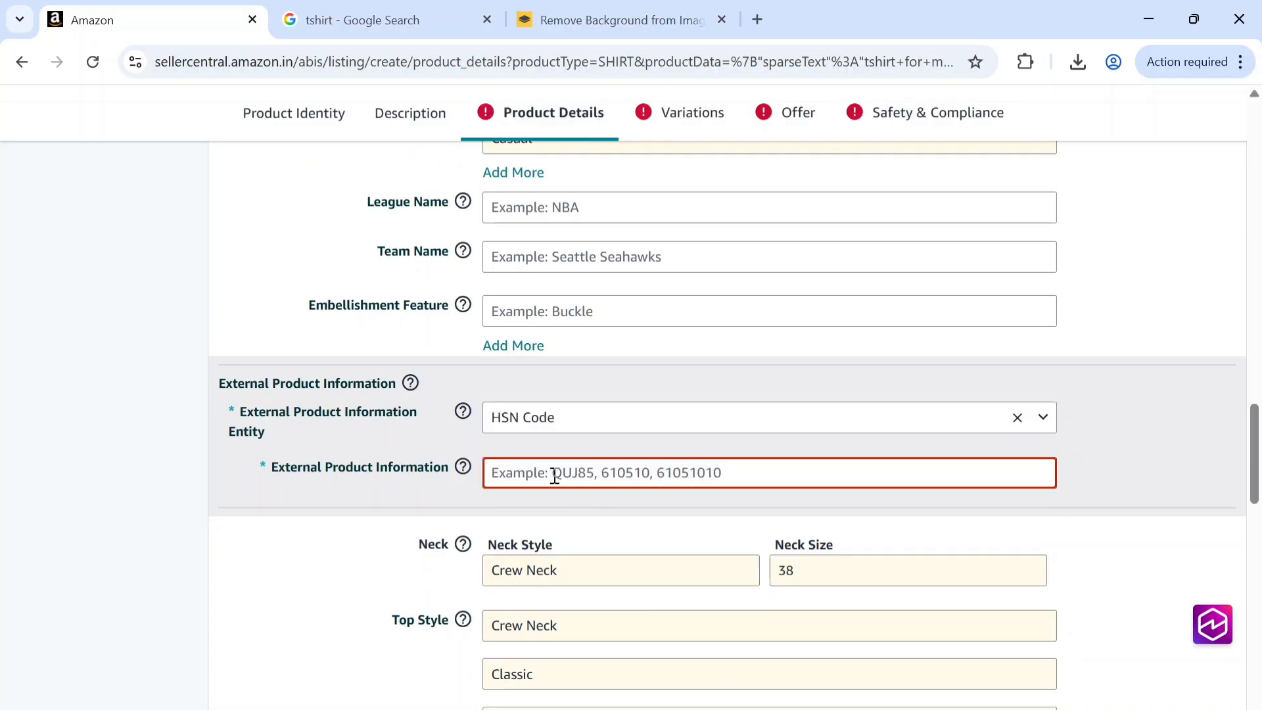
text(6109)
Step: Enter "NA" as the importer contact information
scroll(593, 545, down, 3)
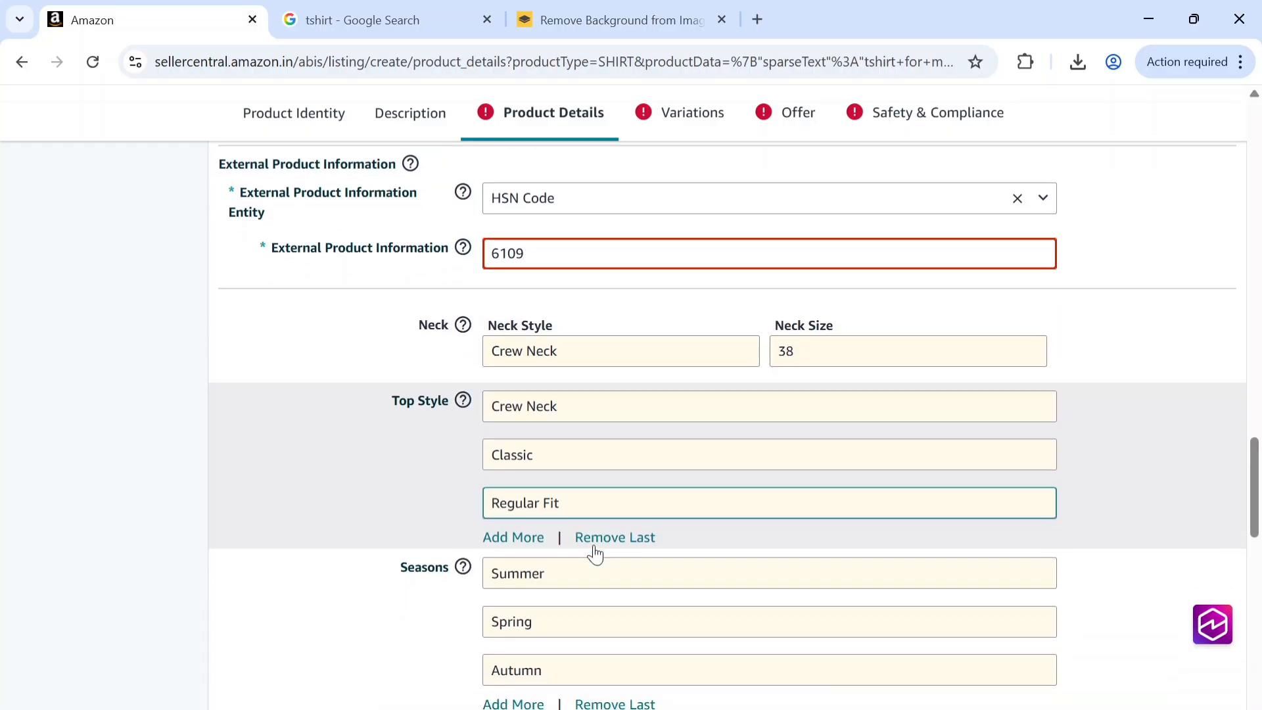
scroll(595, 554, down, 2)
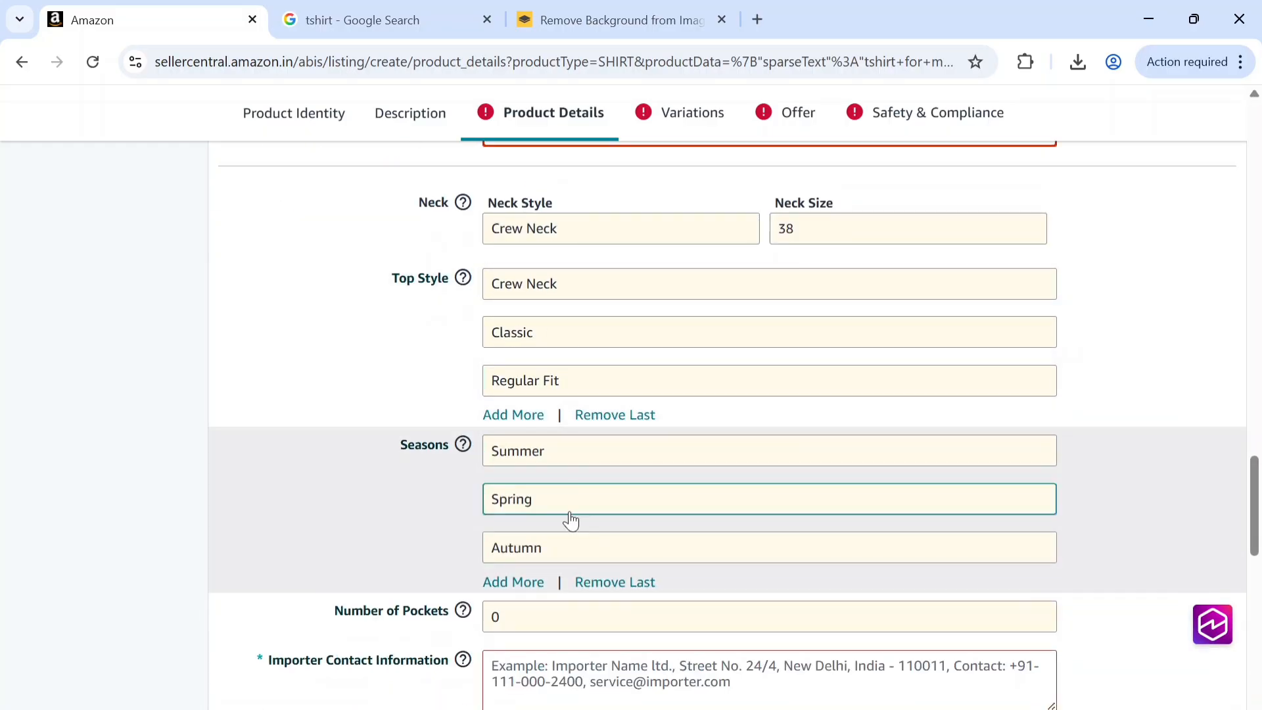
scroll(571, 521, down, 3)
scroll(513, 543, down, 1)
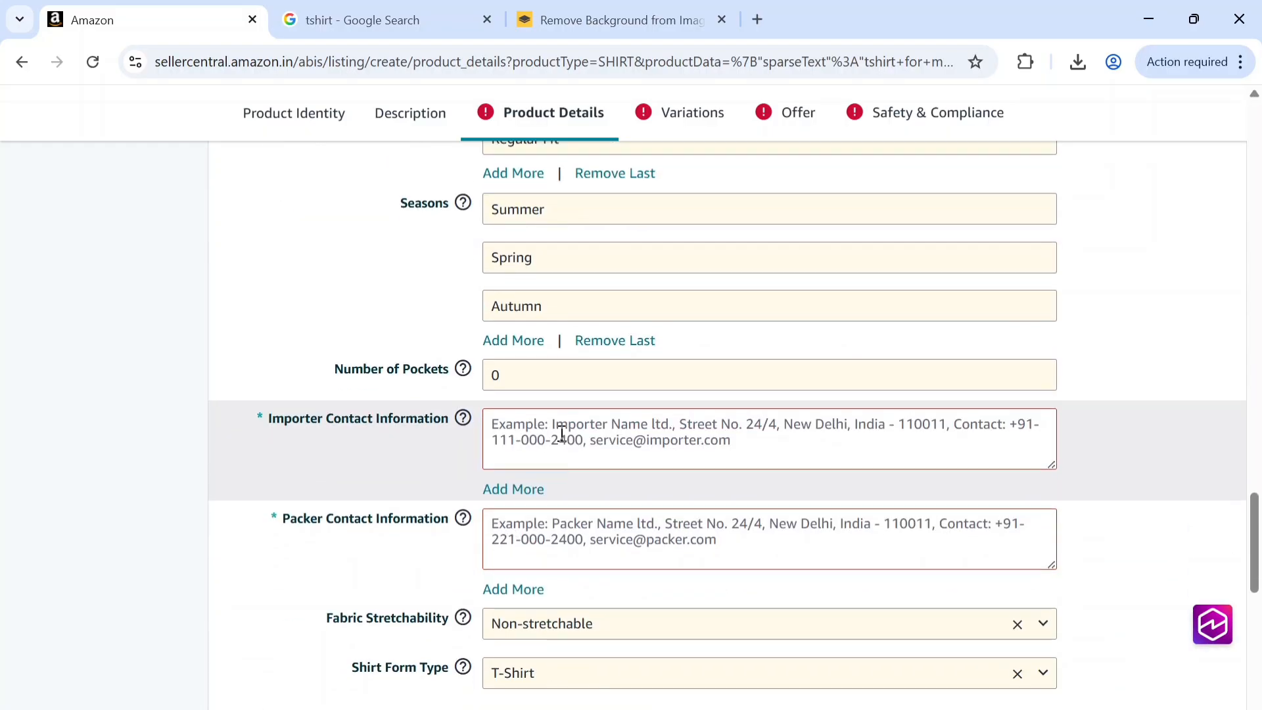
click(562, 434)
text(NA)
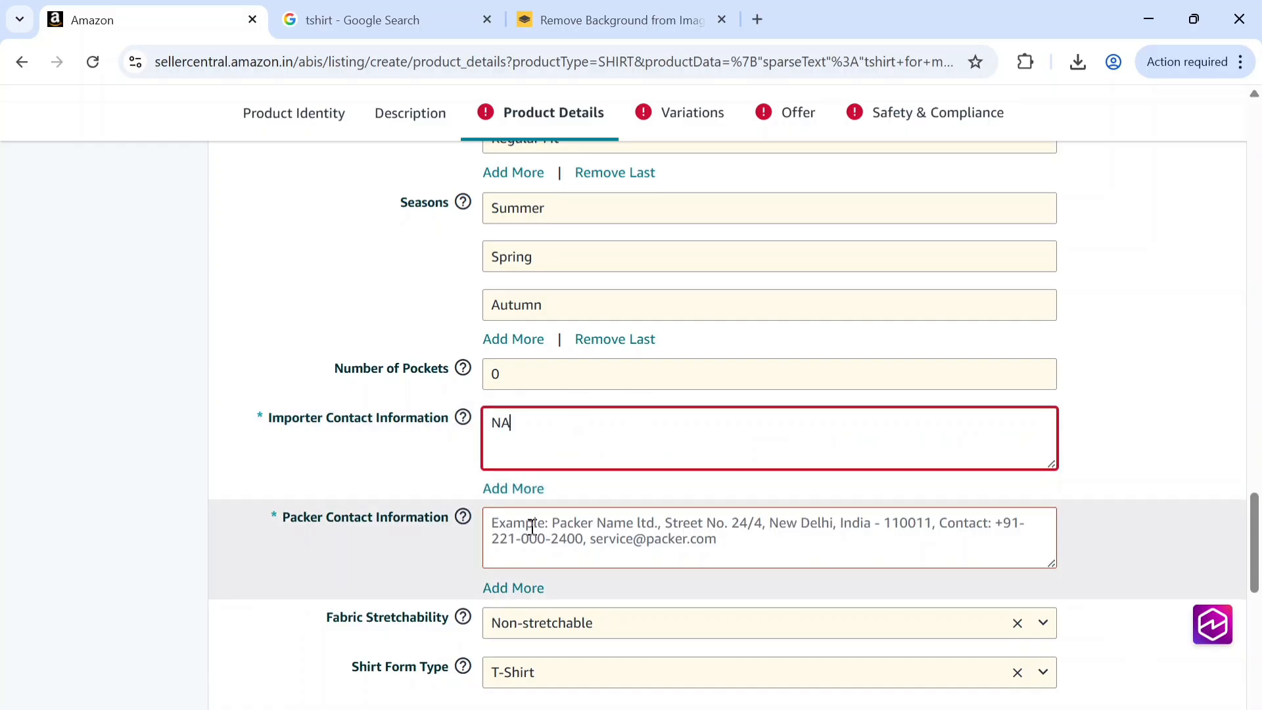
scroll(595, 554, up, 5)
scroll(595, 554, down, 1)
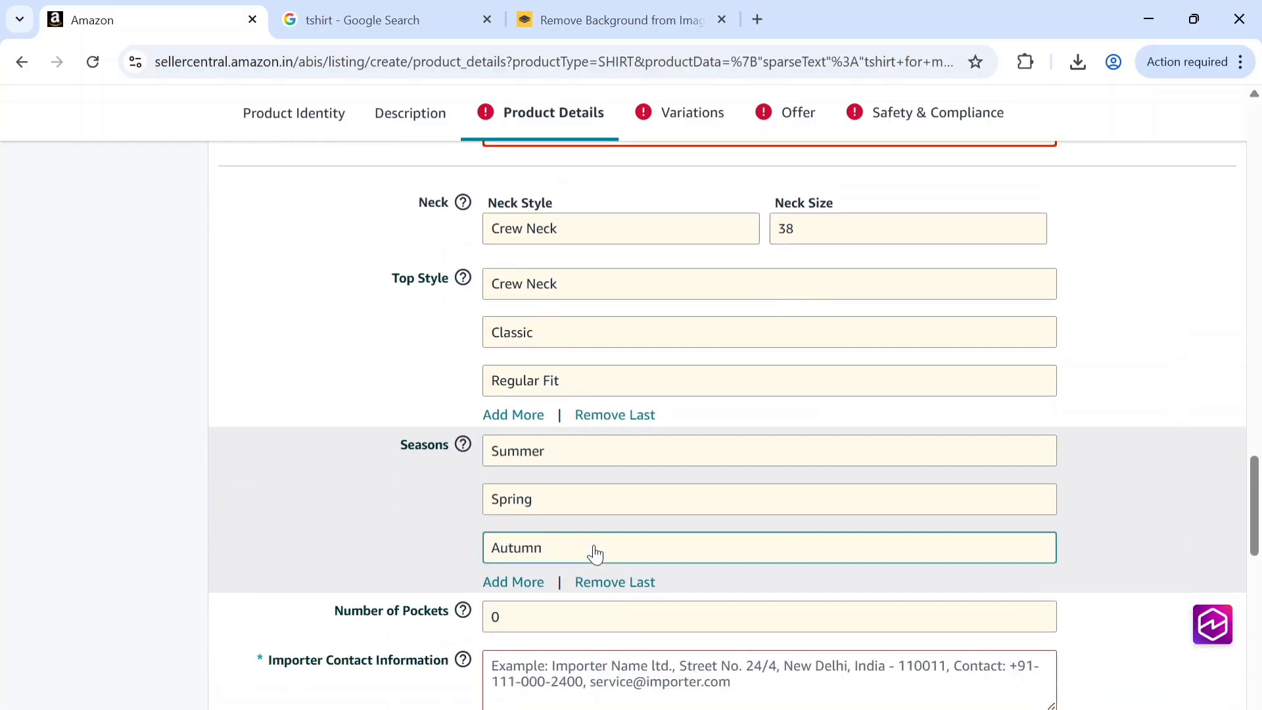
scroll(571, 493, down, 3)
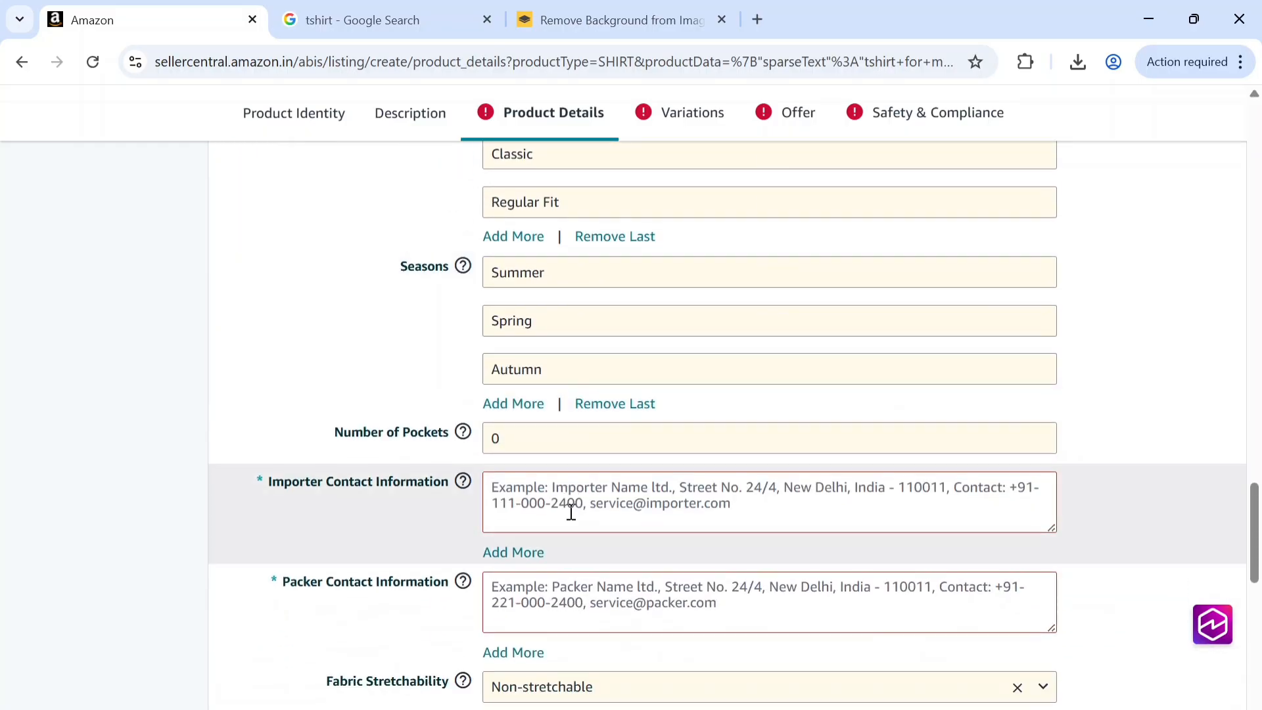
scroll(516, 532, down, 1)
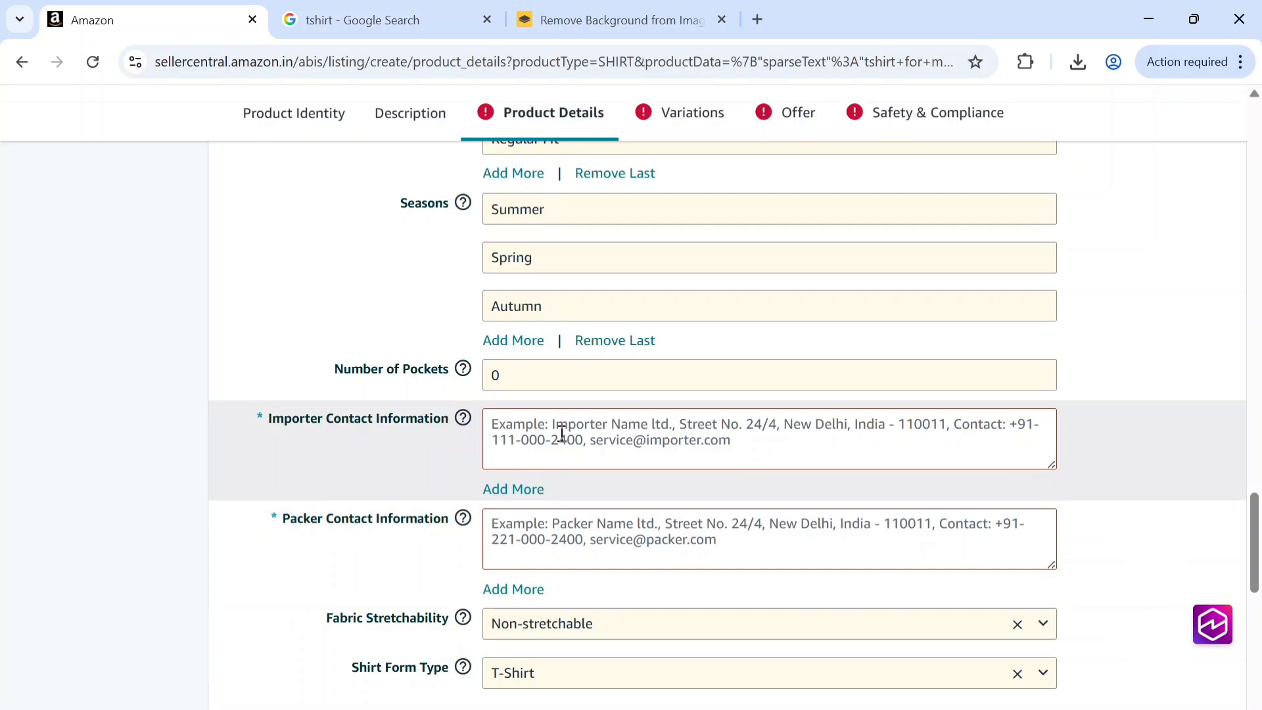
click(562, 434)
text(NA)
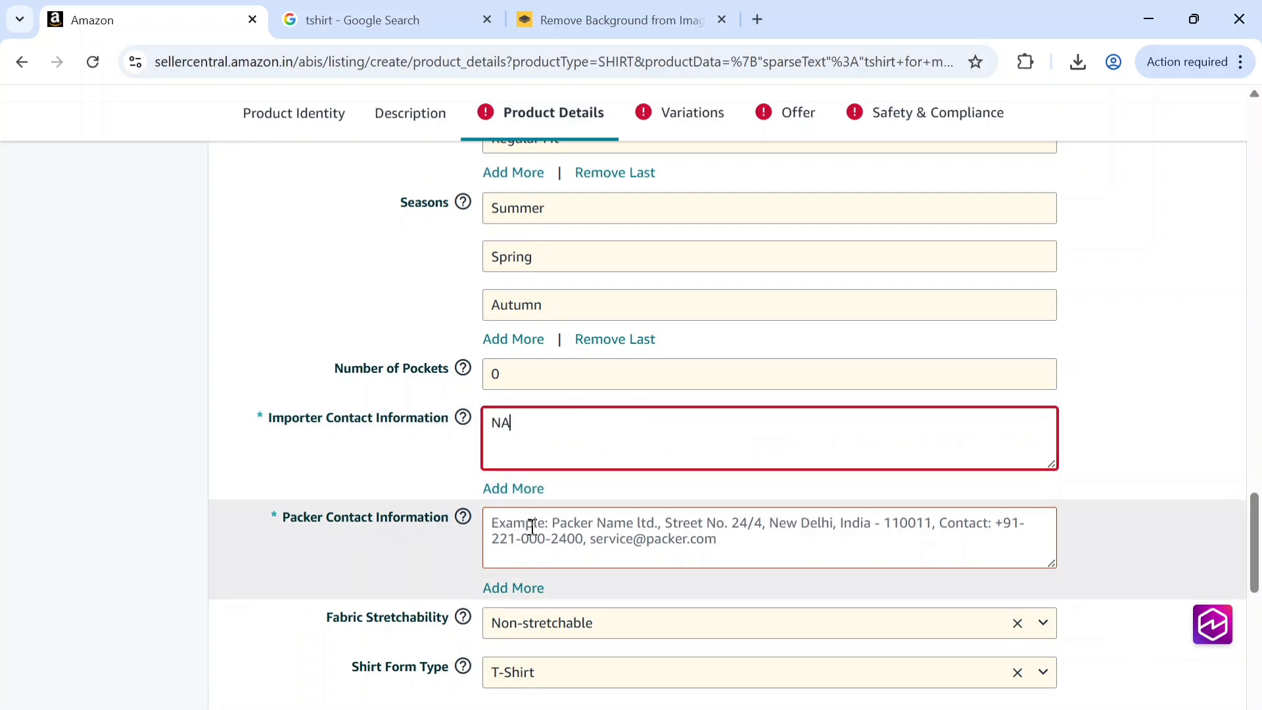
Step: Paste the copied text "Full address/short address" as the packer contact information
click(605, 552)
key(ctrl+v)
scroll(606, 552, down, 5)
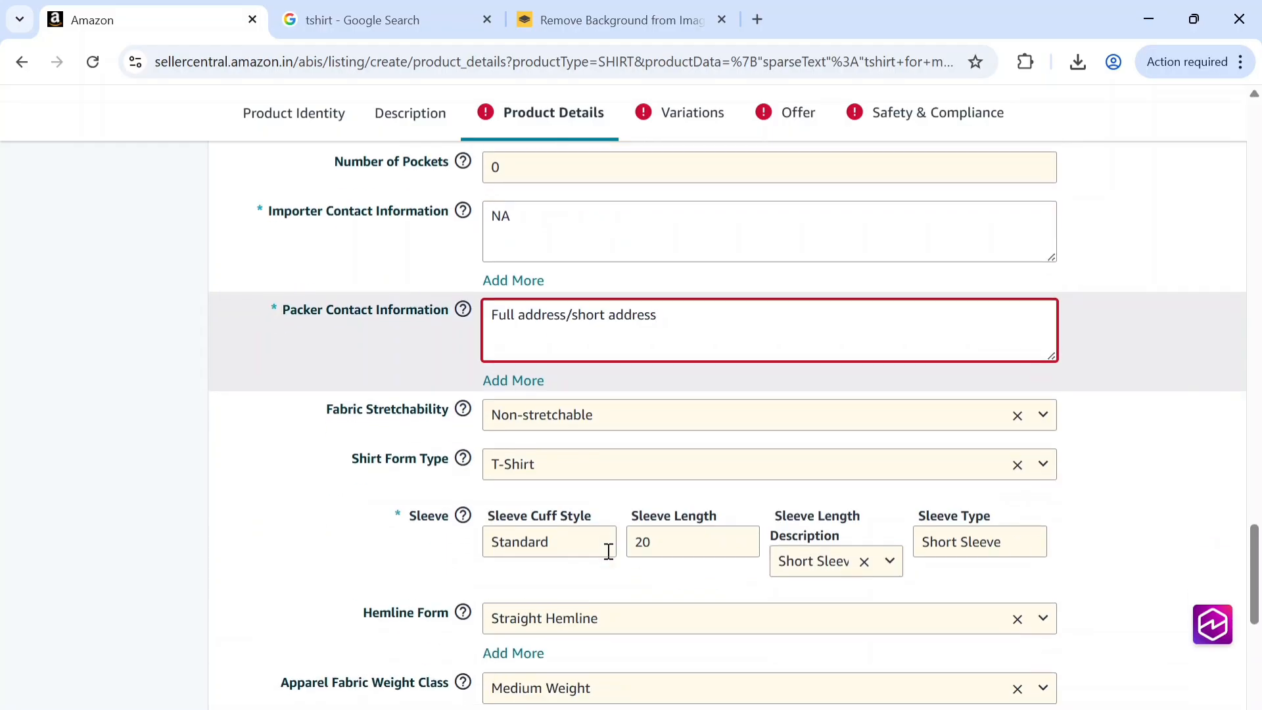
scroll(606, 557, down, 4)
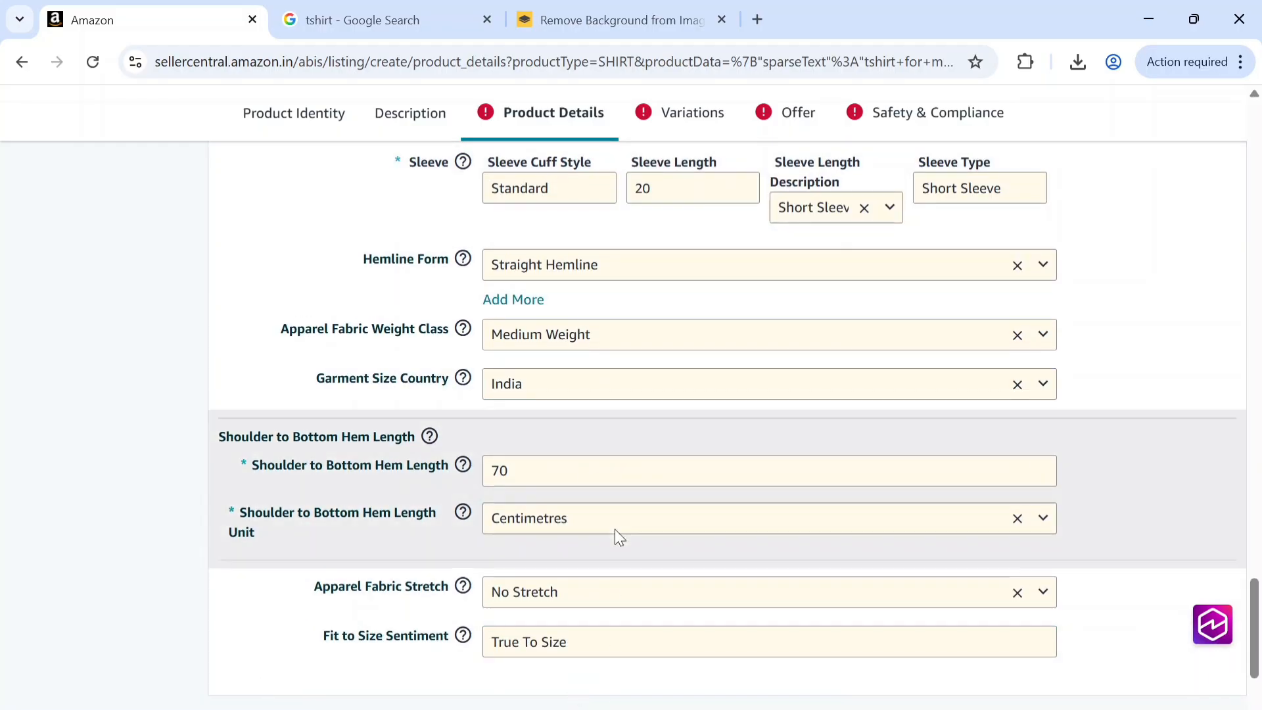
Step: Show all attributes of the product details form instead of only the recommended ones
scroll(563, 568, up, 10)
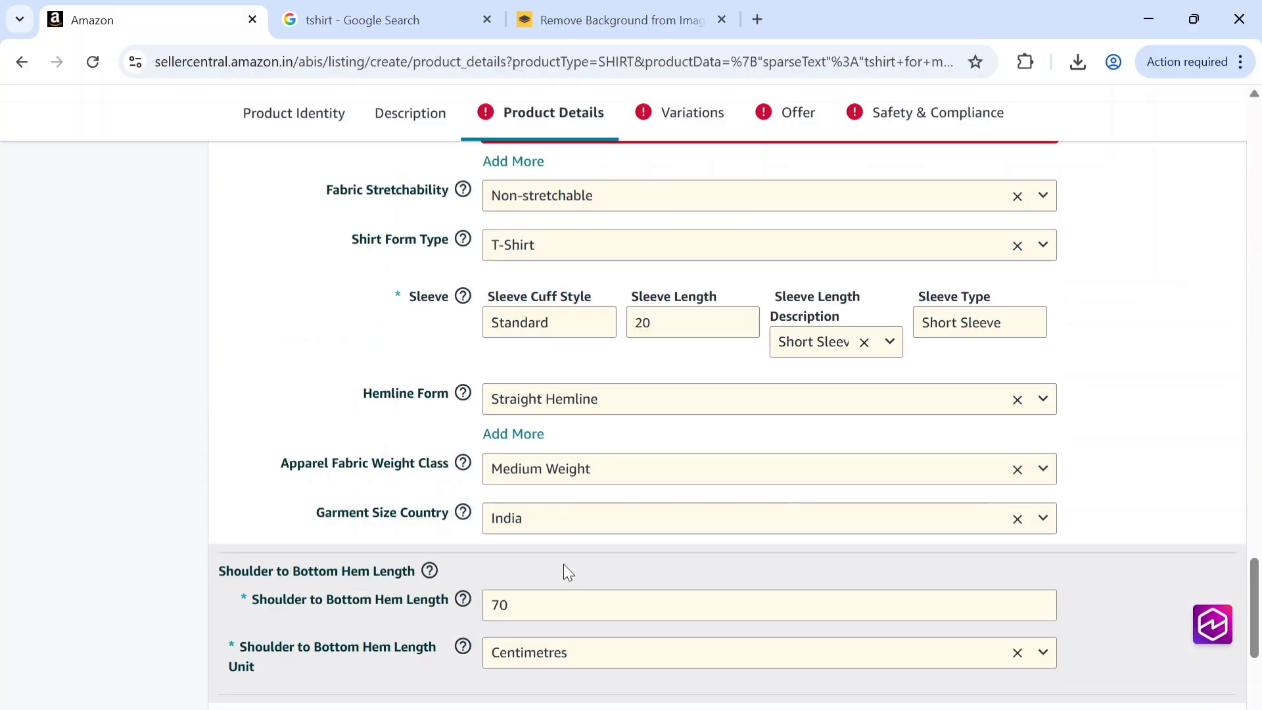
scroll(564, 569, up, 20)
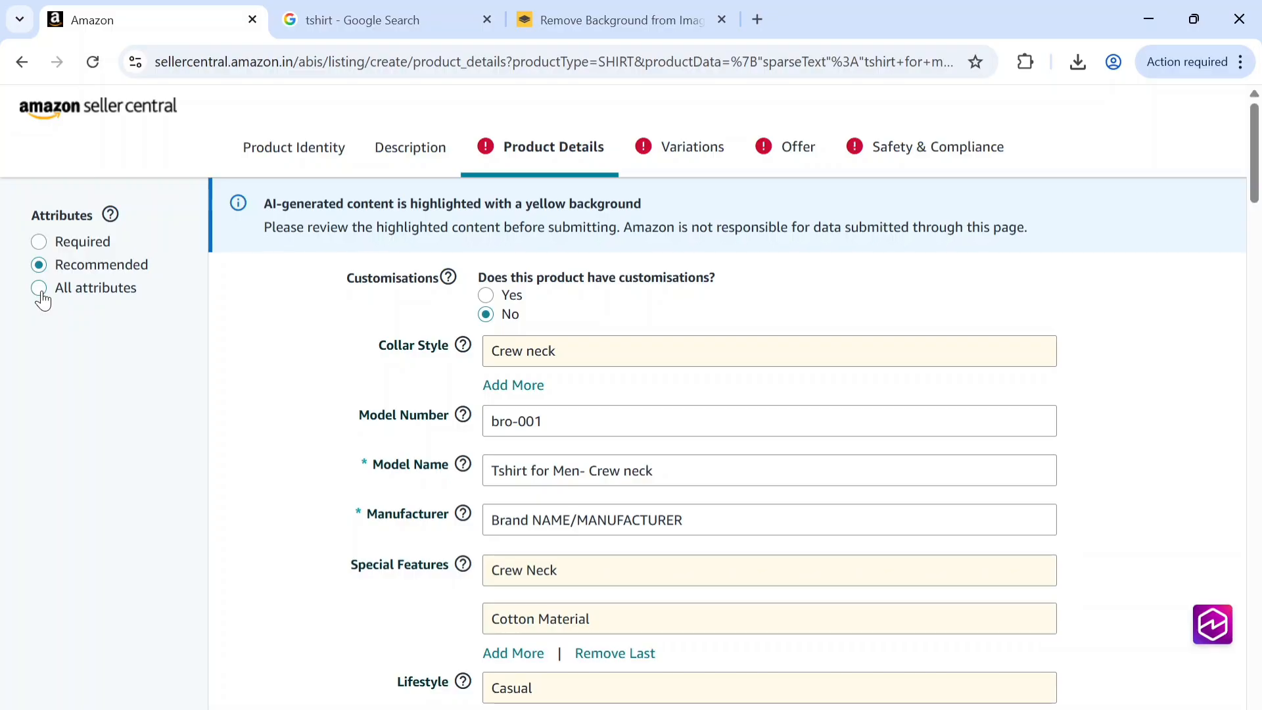
click(38, 288)
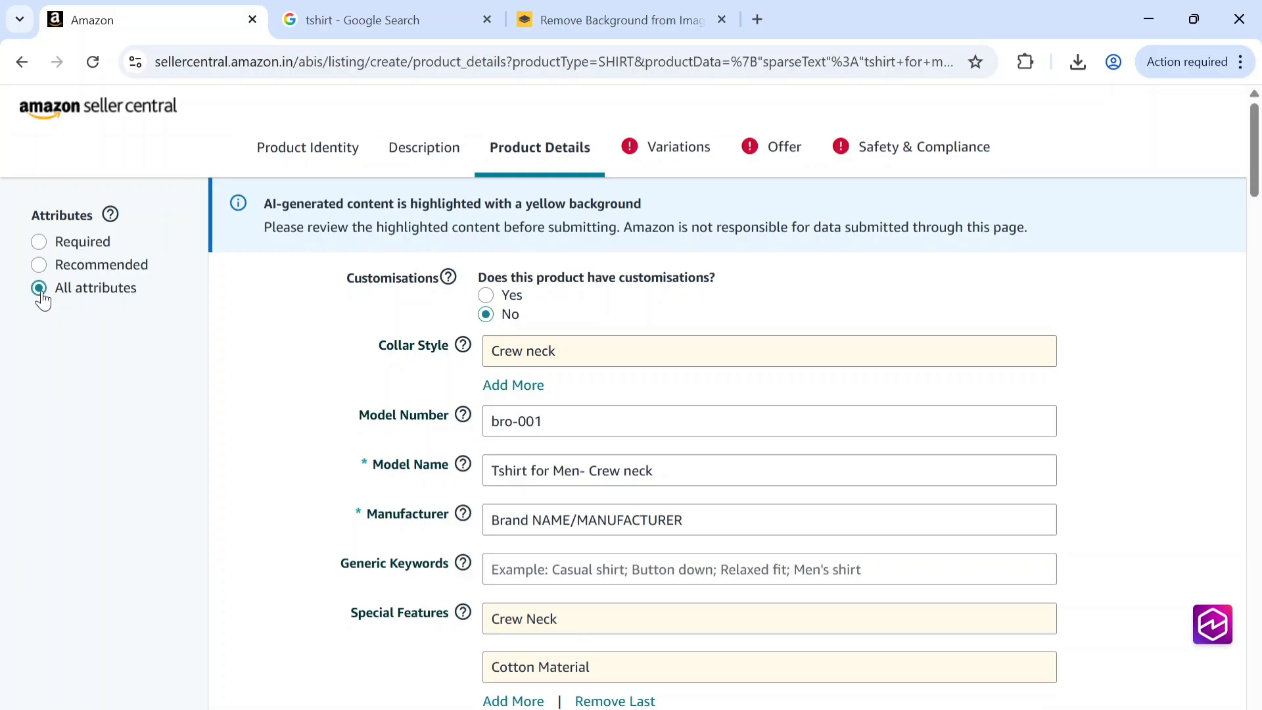
Step: Enter "MEN, TSHIRT, CREW NECK, BLACK, CASUAL, FORMAL, BOYS, COTTON, BASIC" as the generic keywords
scroll(386, 486, down, 2)
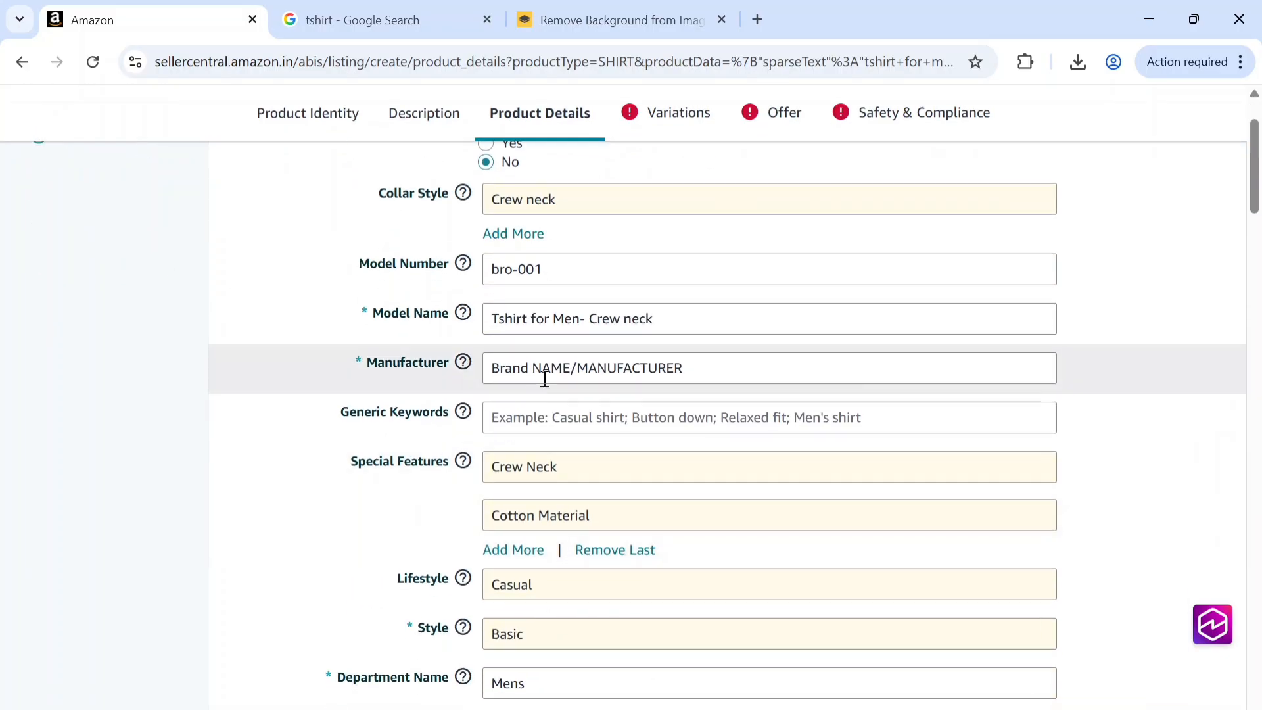
click(538, 424)
text(MEN)
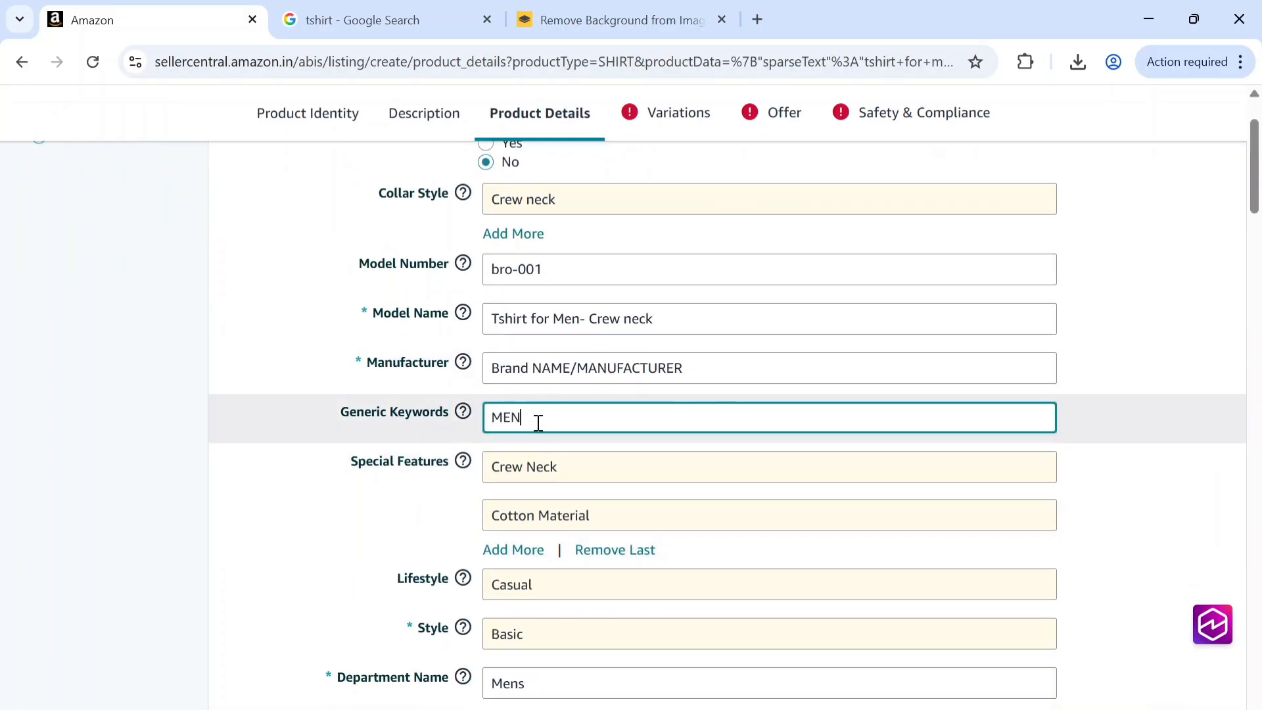
text(, TSHIRT, CREW NECK, BLAC)
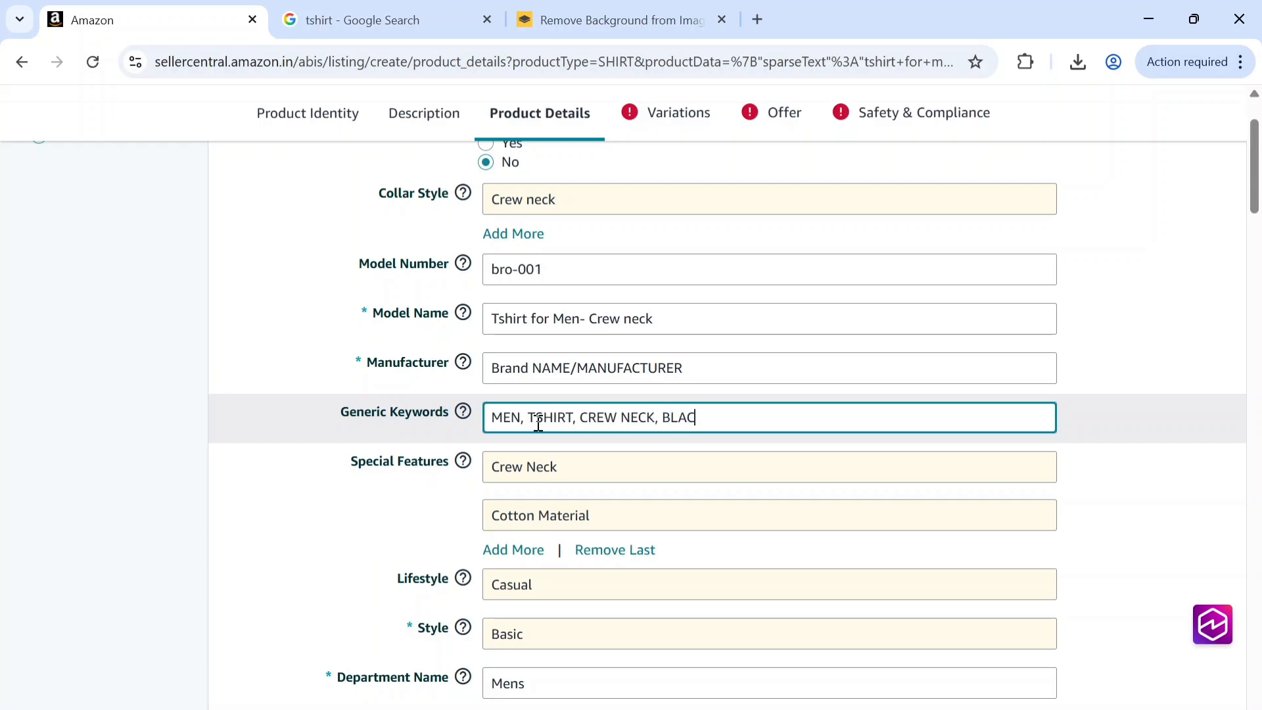
text(K, CASUAL, FORMAL)
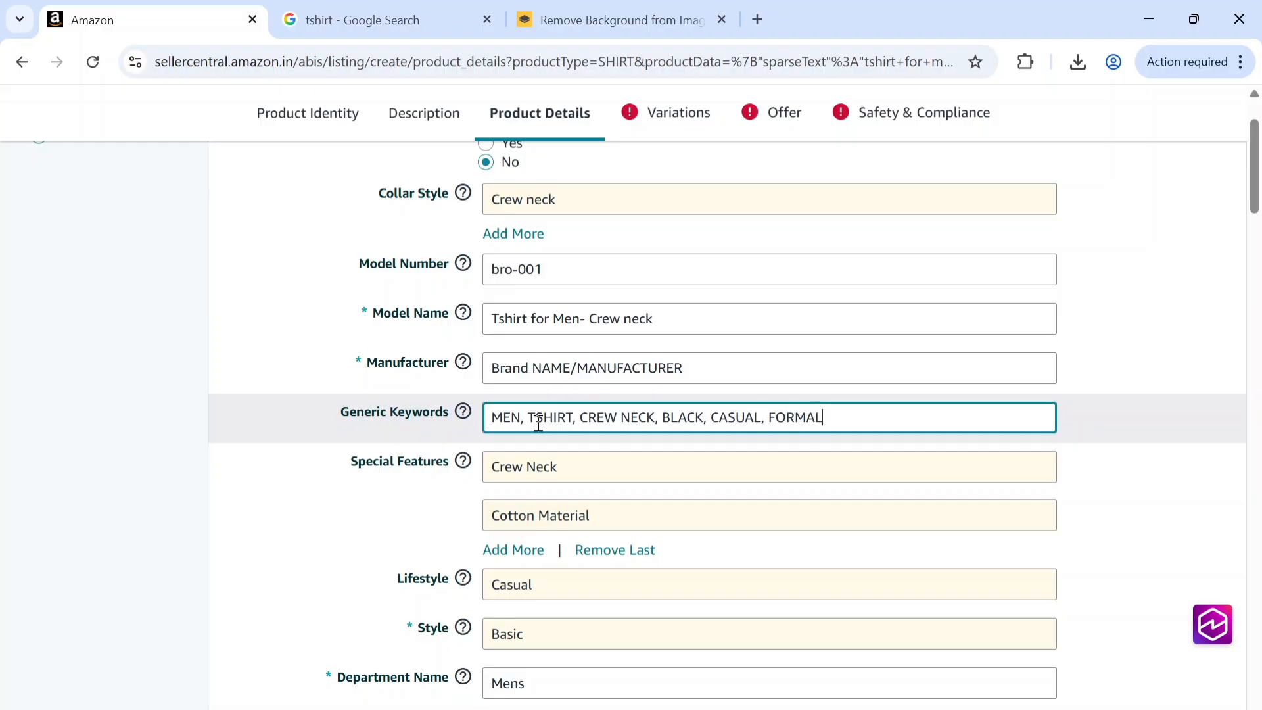
text(, BOYS, COTTON,)
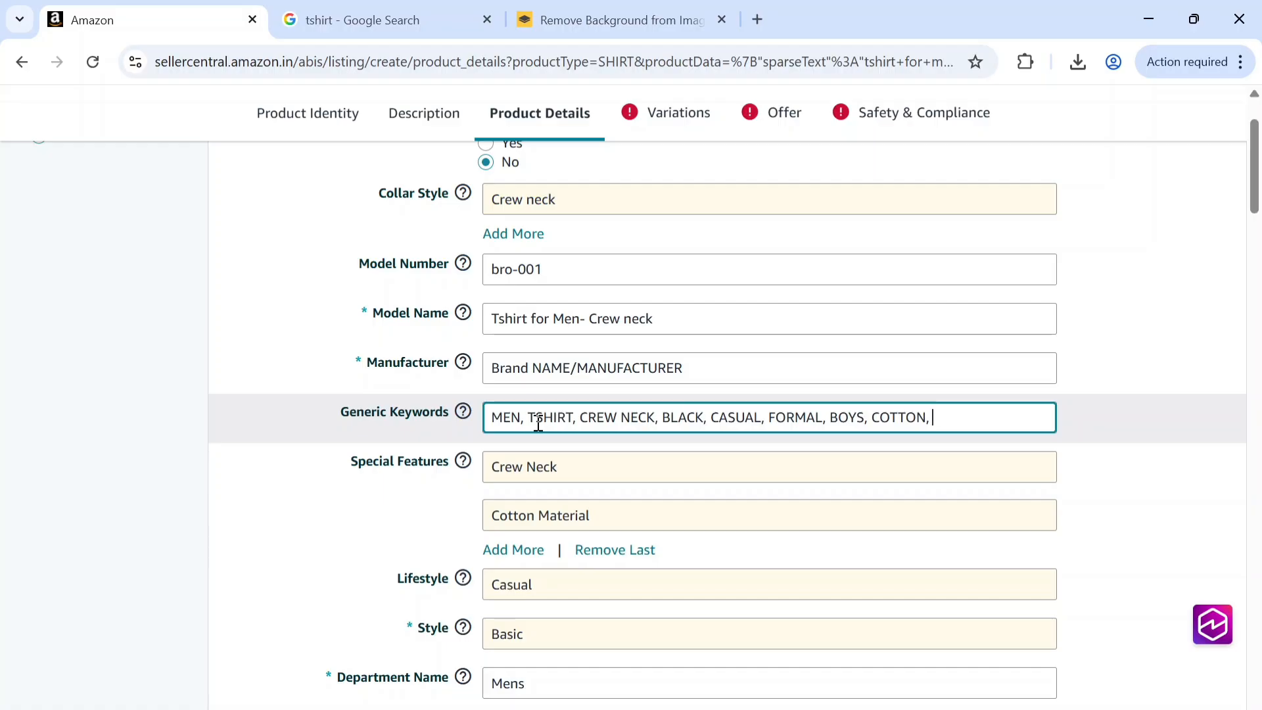
text(BASIC)
Step: Go to the listing's variations and set the shirt size system to IN and the shirt size class to Alpha
click(664, 113)
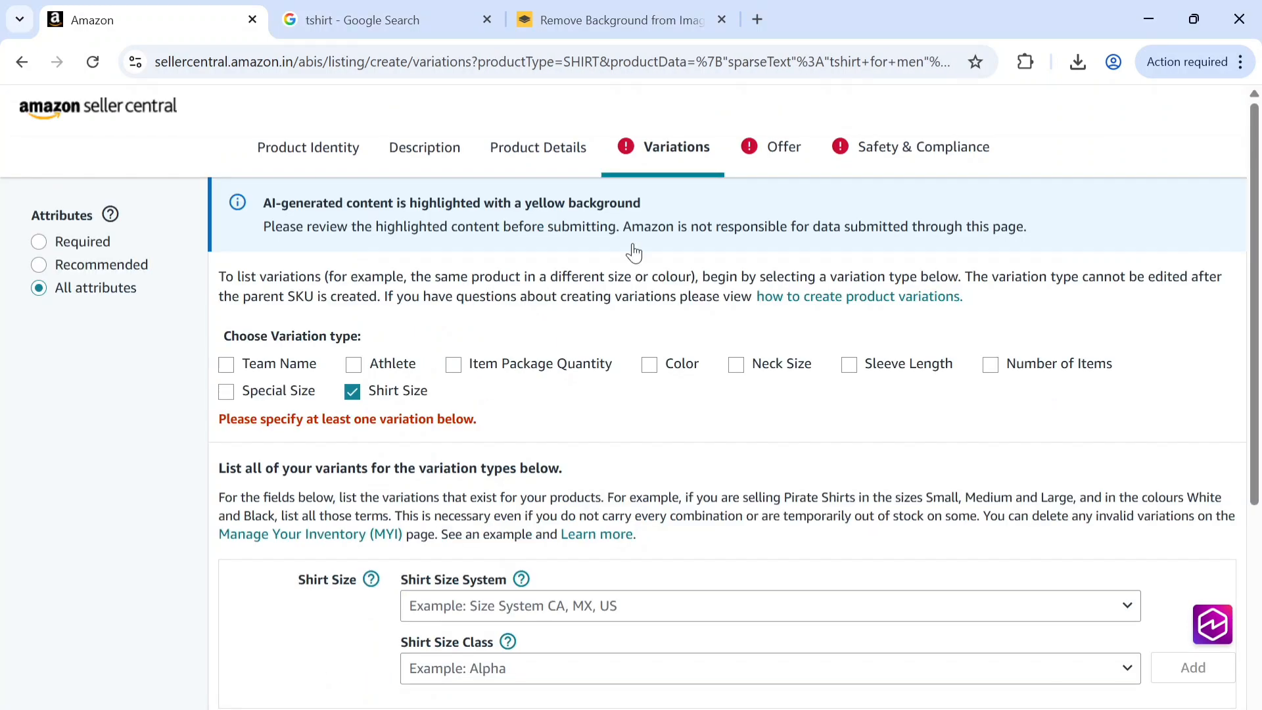
scroll(552, 451, down, 3)
click(522, 398)
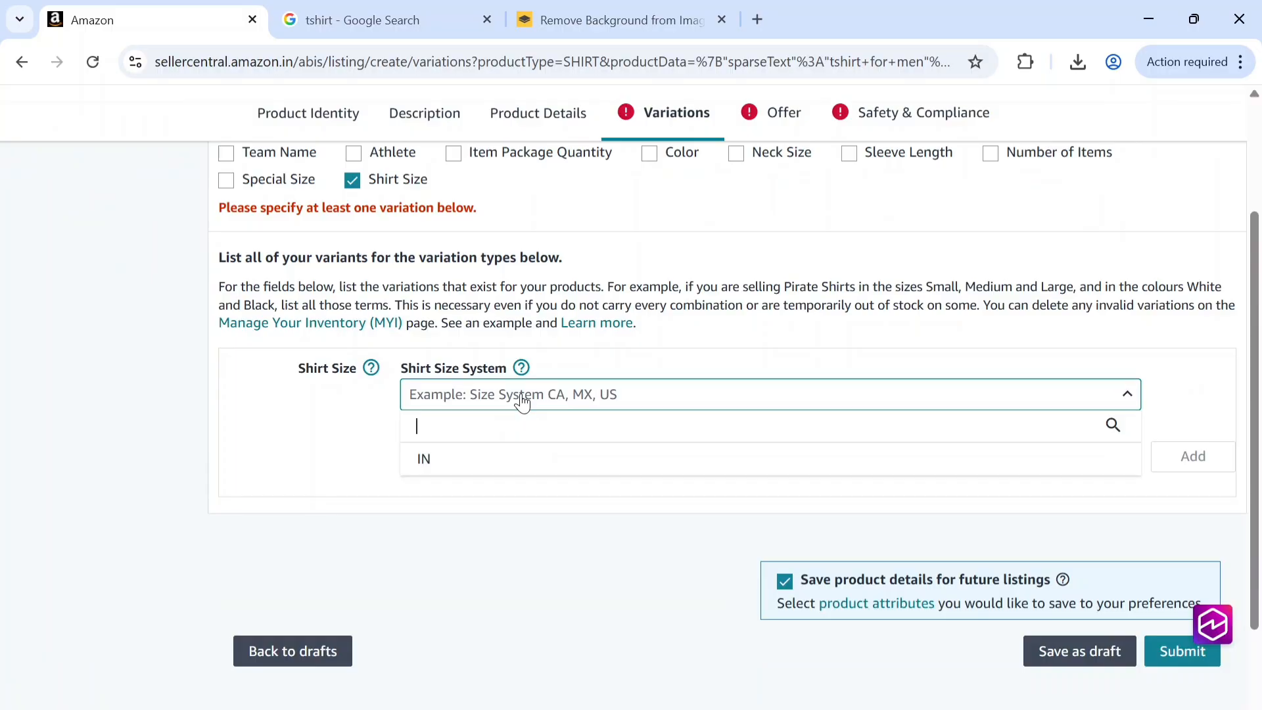
click(555, 458)
click(570, 459)
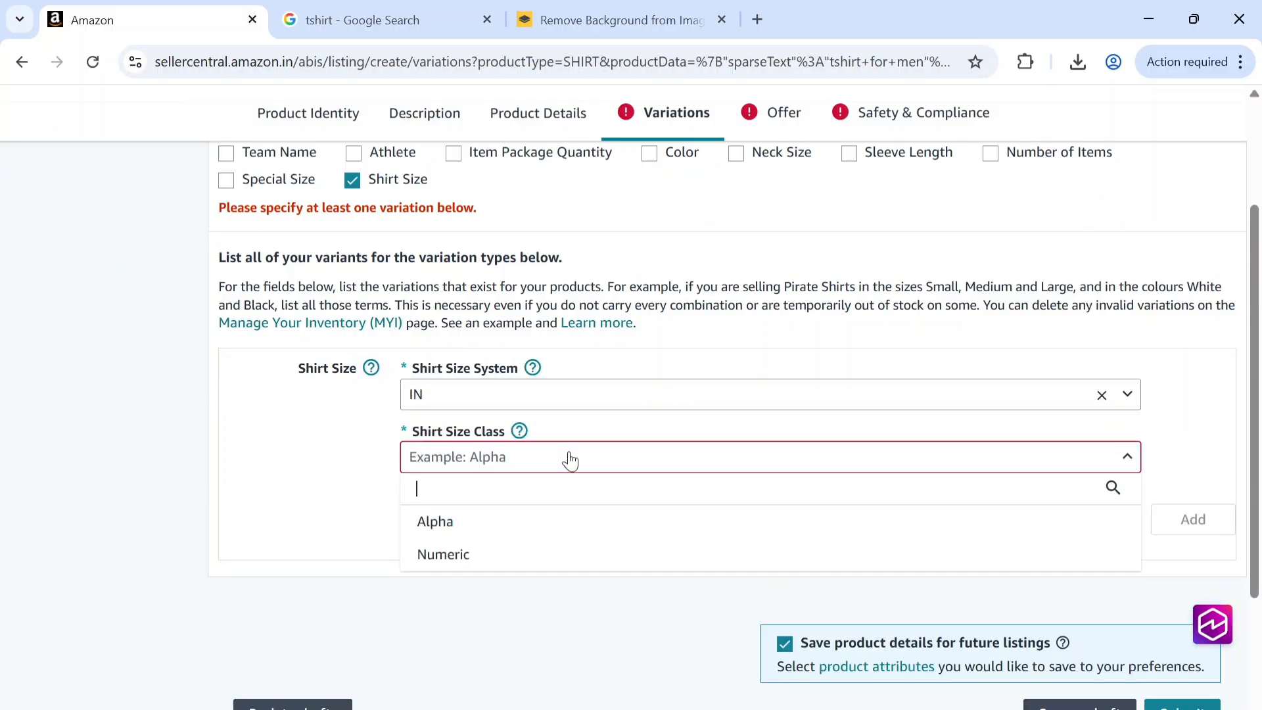
click(522, 538)
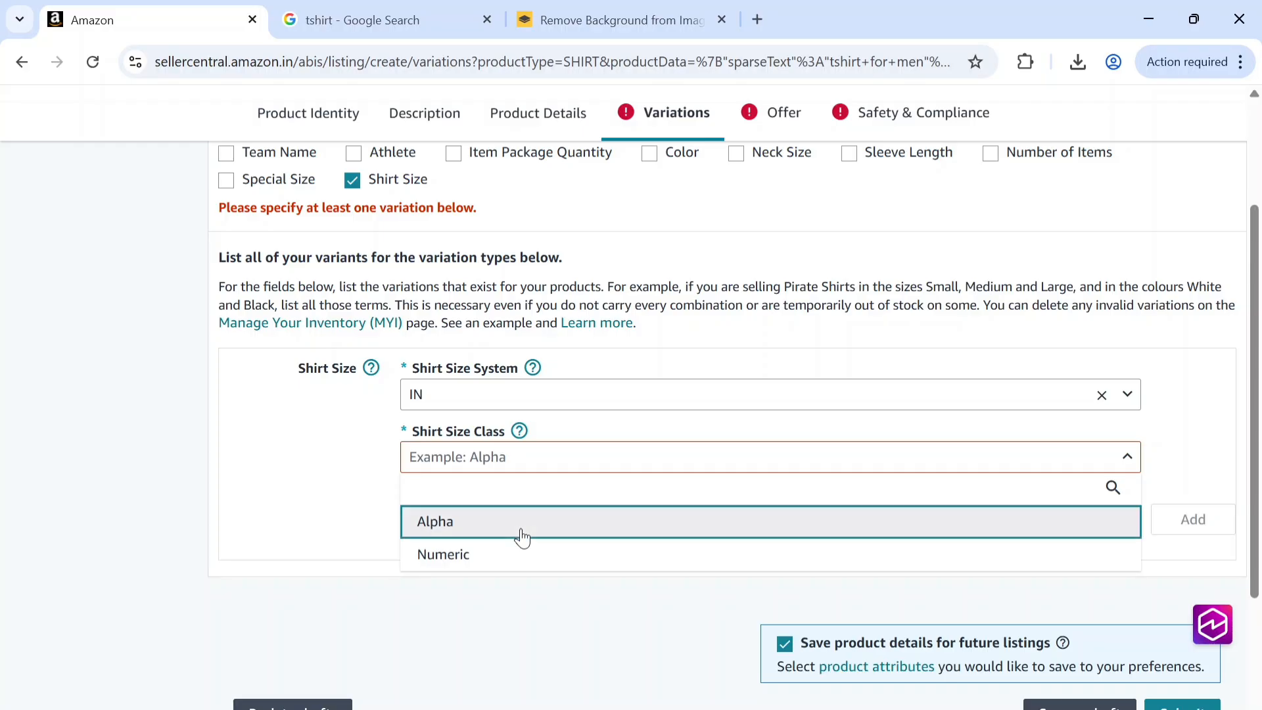
click(588, 532)
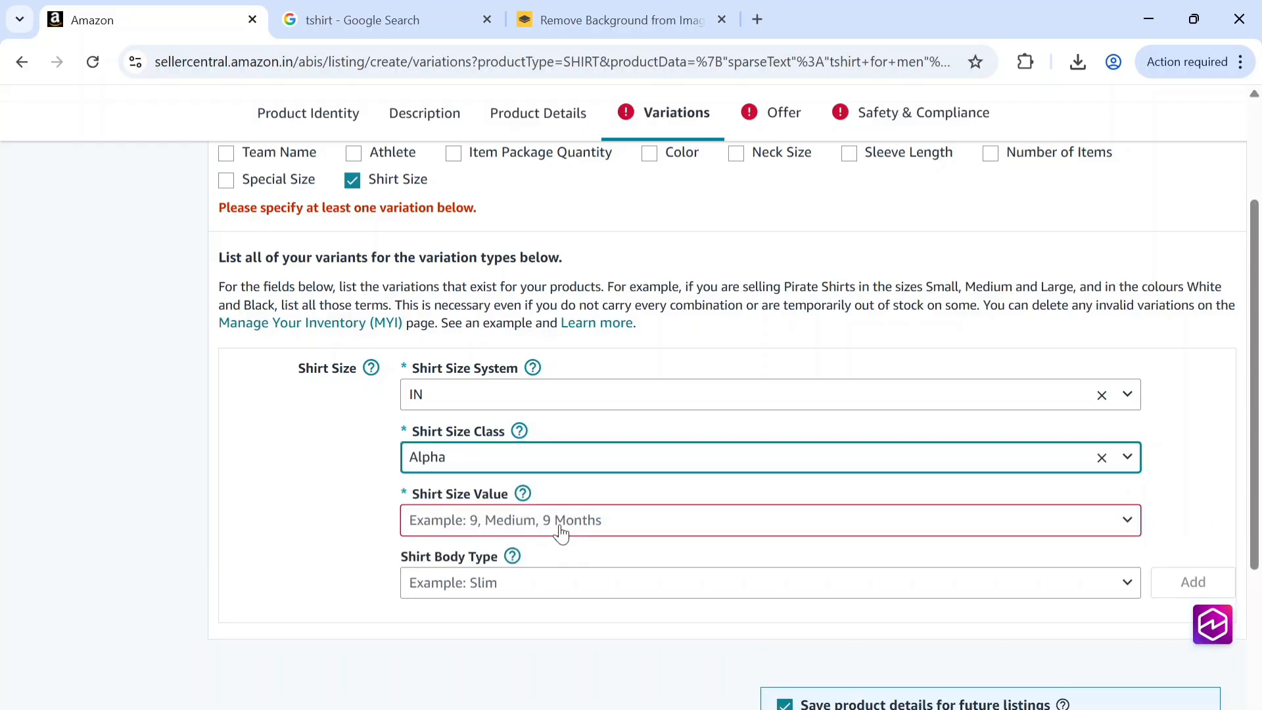
Step: Set the shirt size value of the first variation to S
click(560, 534)
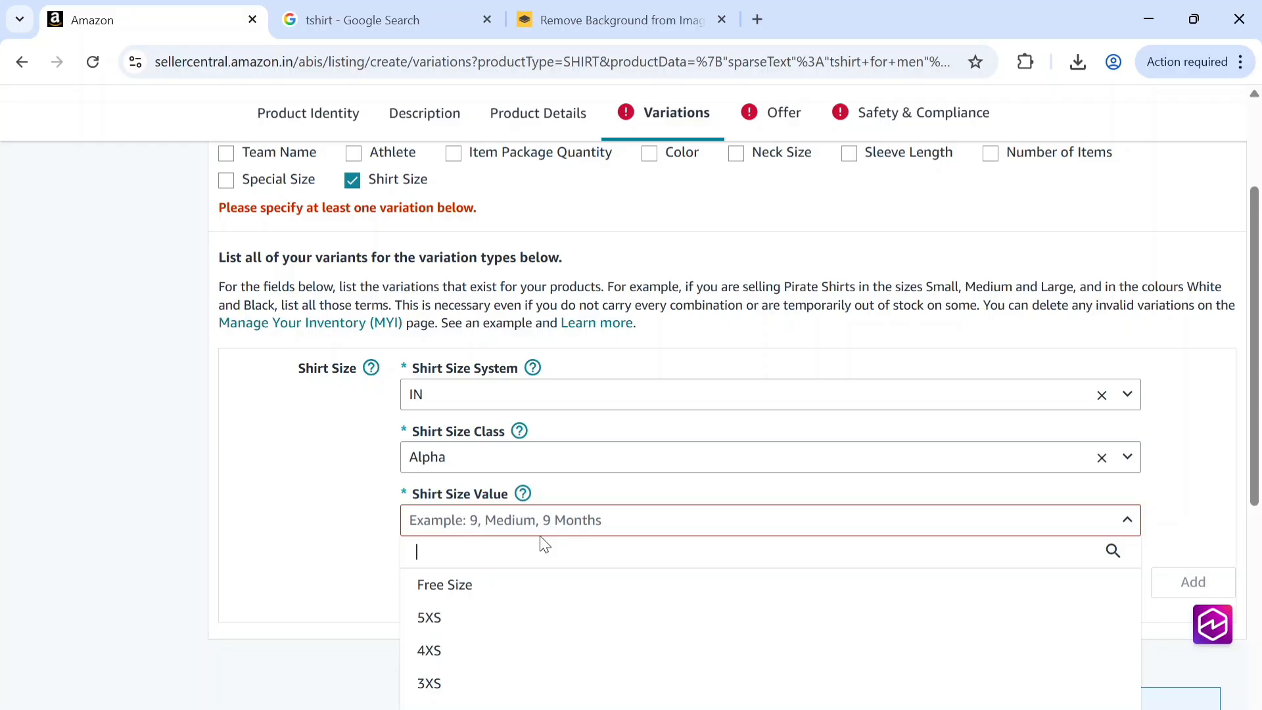
text(s)
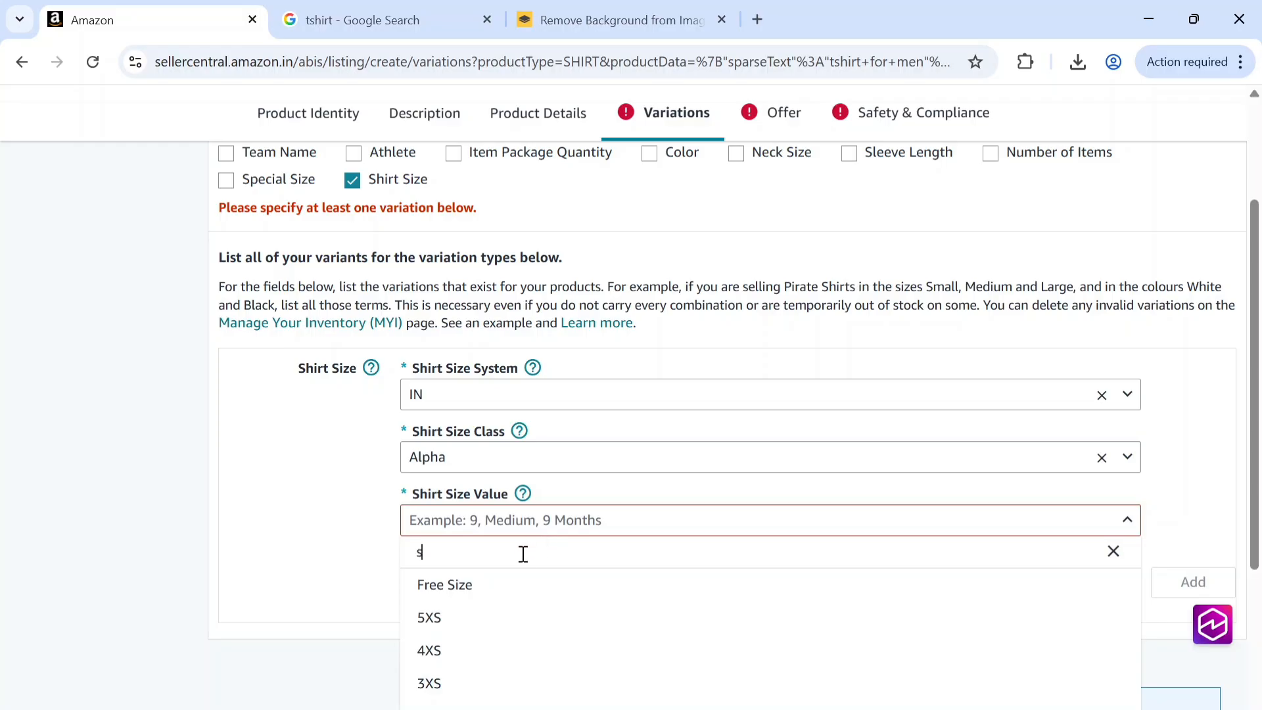
text(mall)
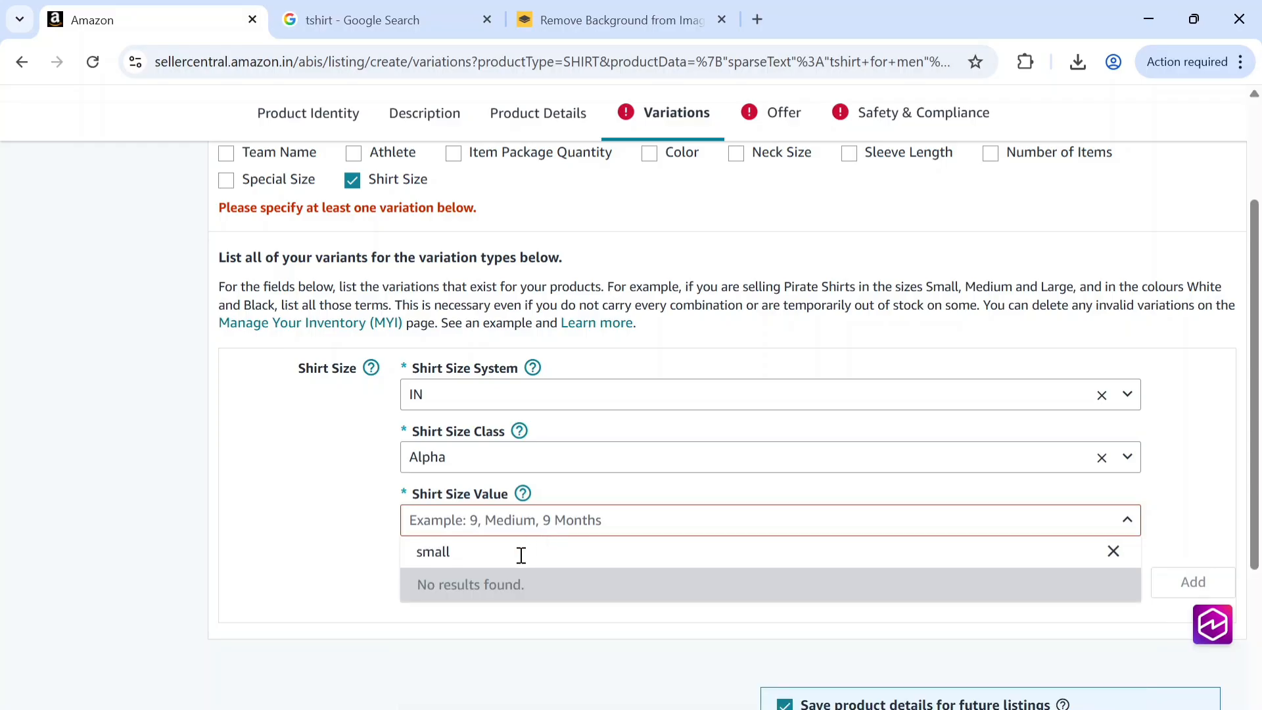
key(BackSpace)
key(BackSpace)
text(S)
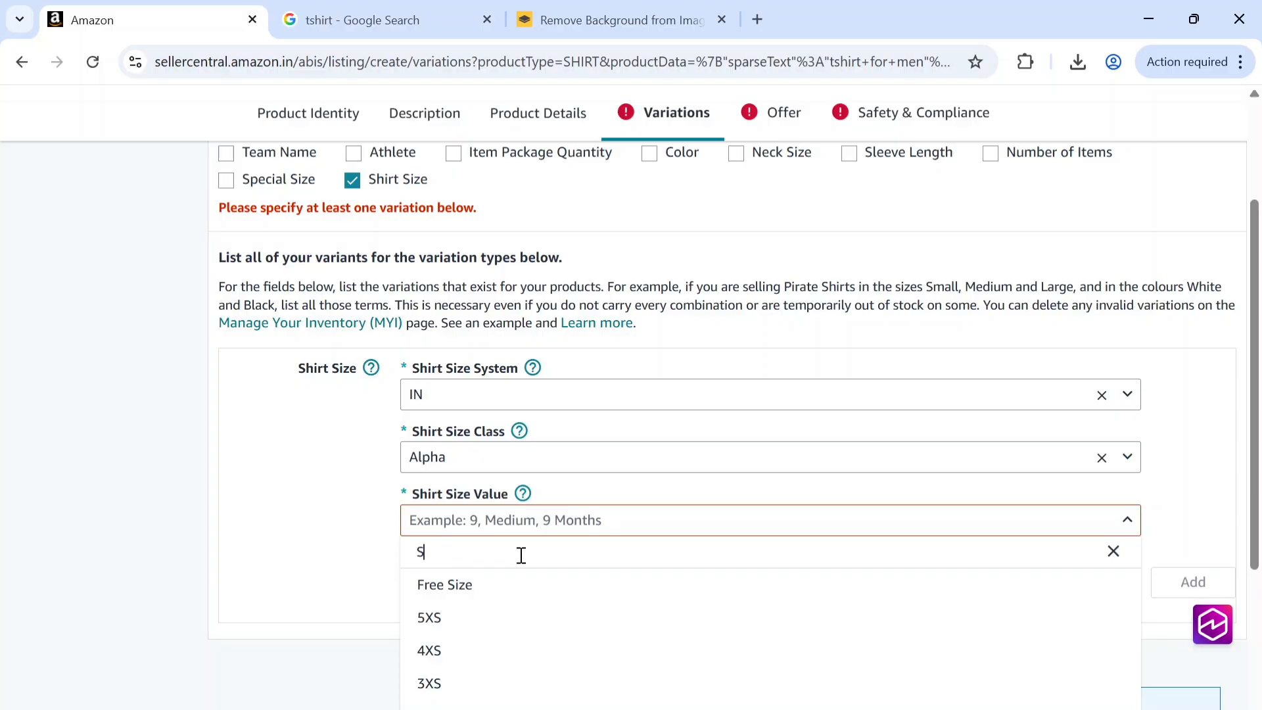
scroll(506, 650, down, 2)
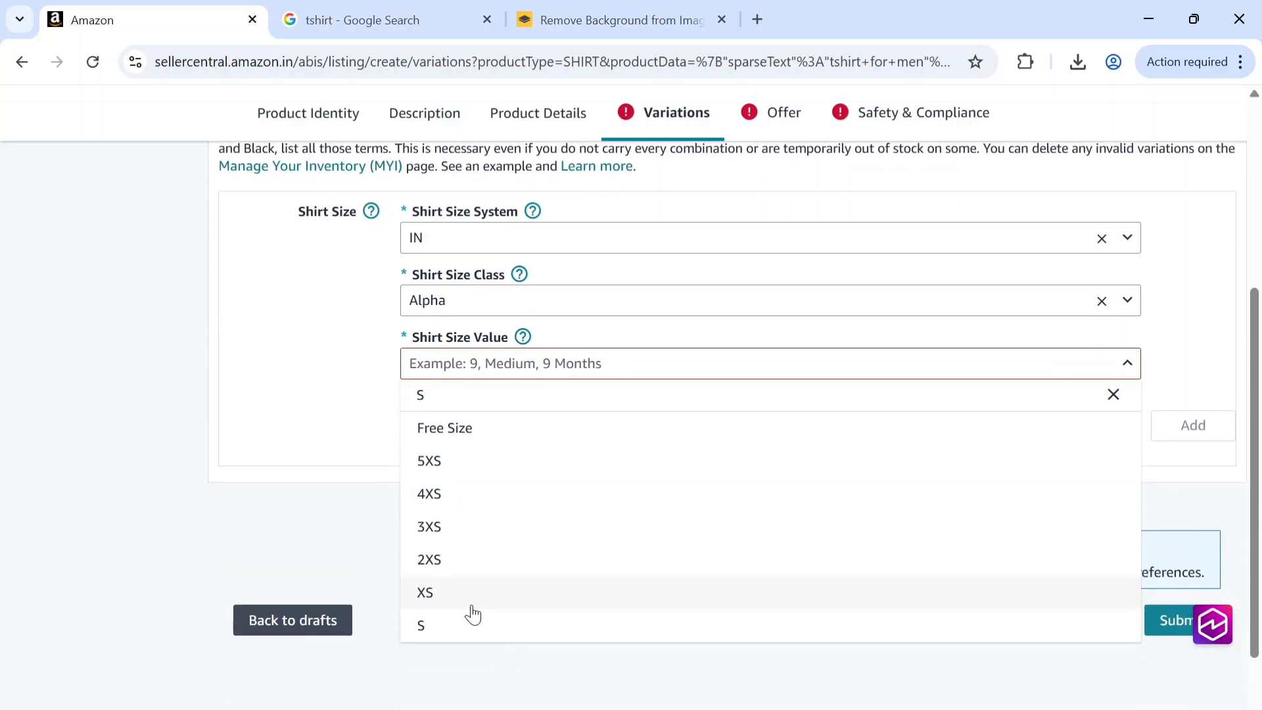
click(472, 627)
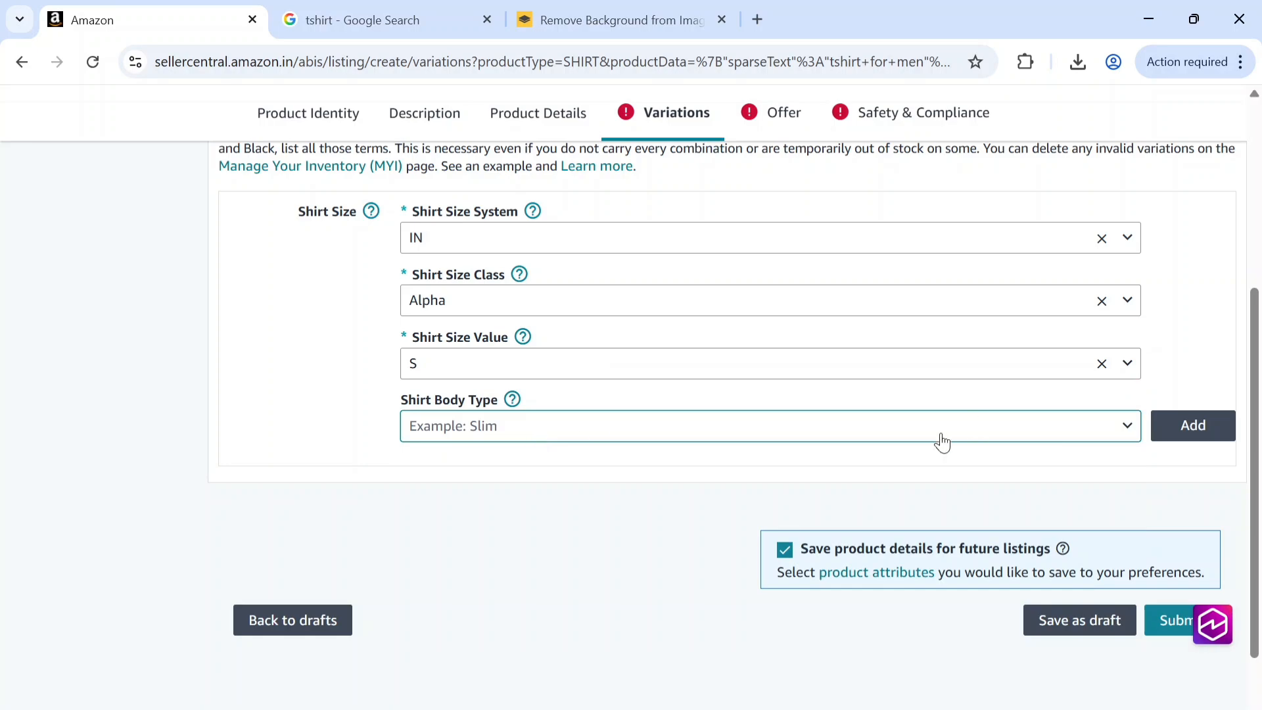
Step: Set the shirt body type to Regular and add the size S variation
click(936, 437)
click(675, 503)
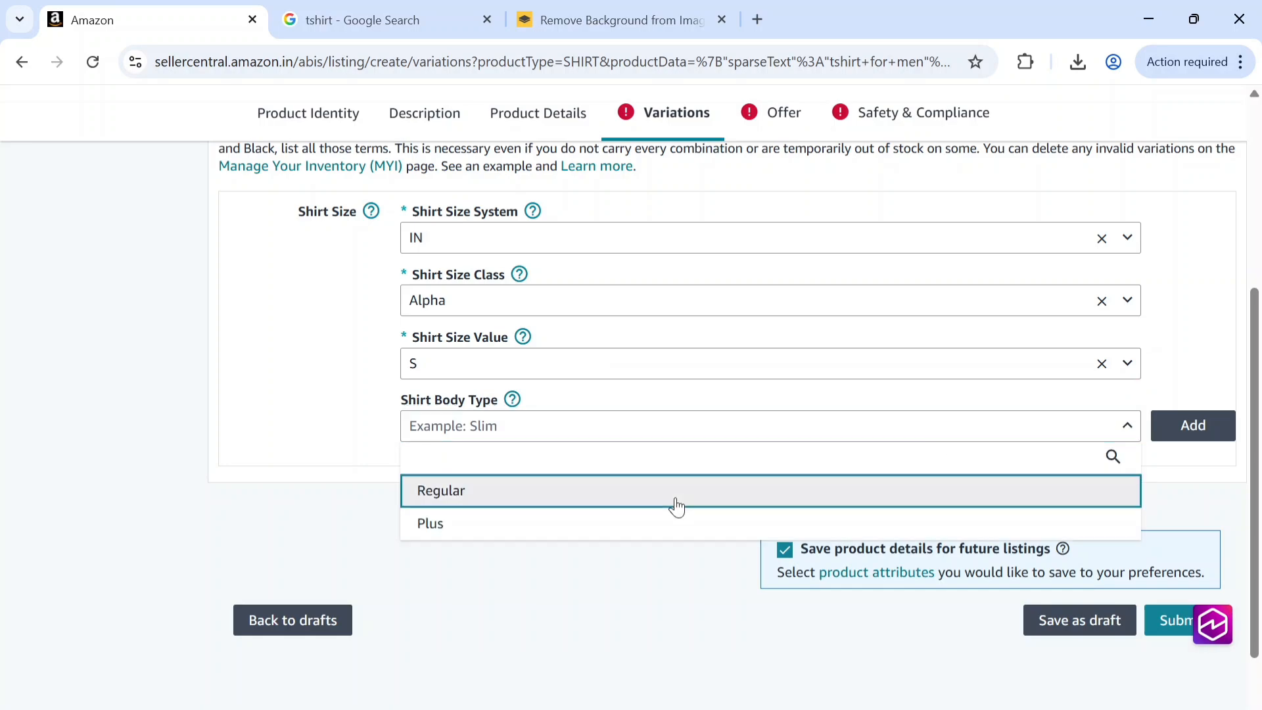
click(1194, 427)
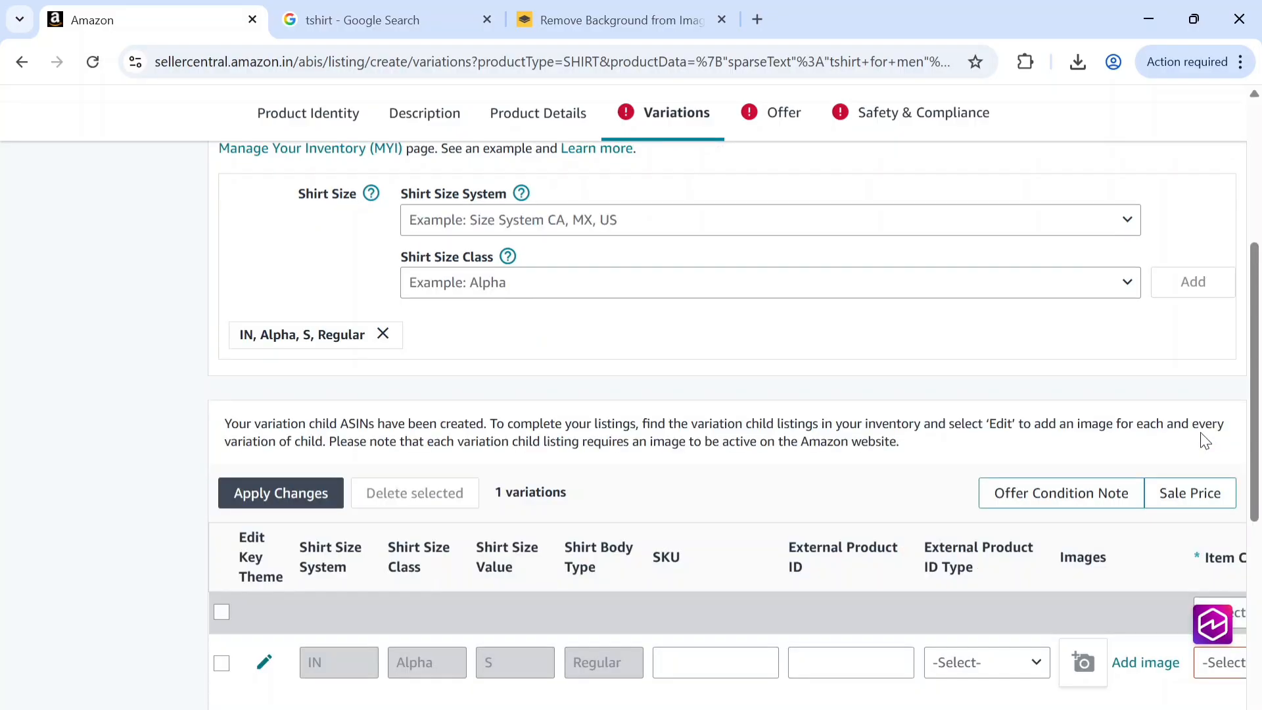
Step: Add a second shirt size variation with system IN, class Alpha, size value M and body type Regular
click(544, 230)
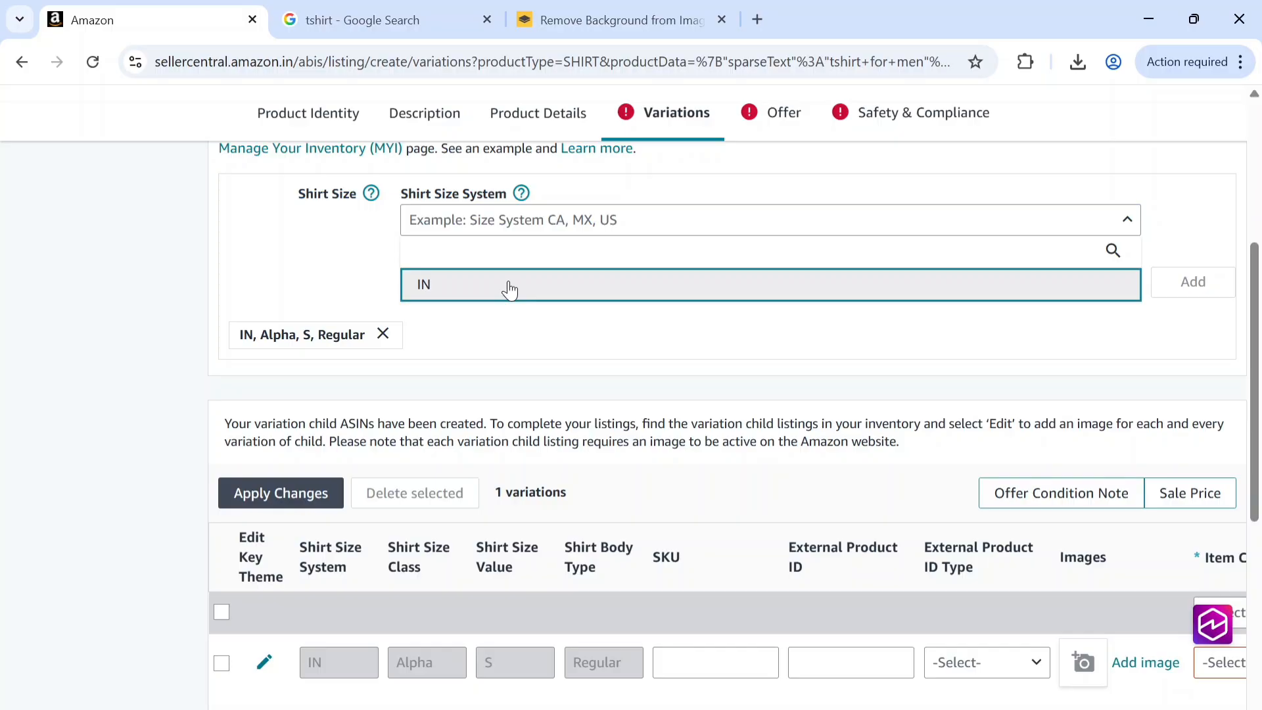
click(509, 290)
click(612, 284)
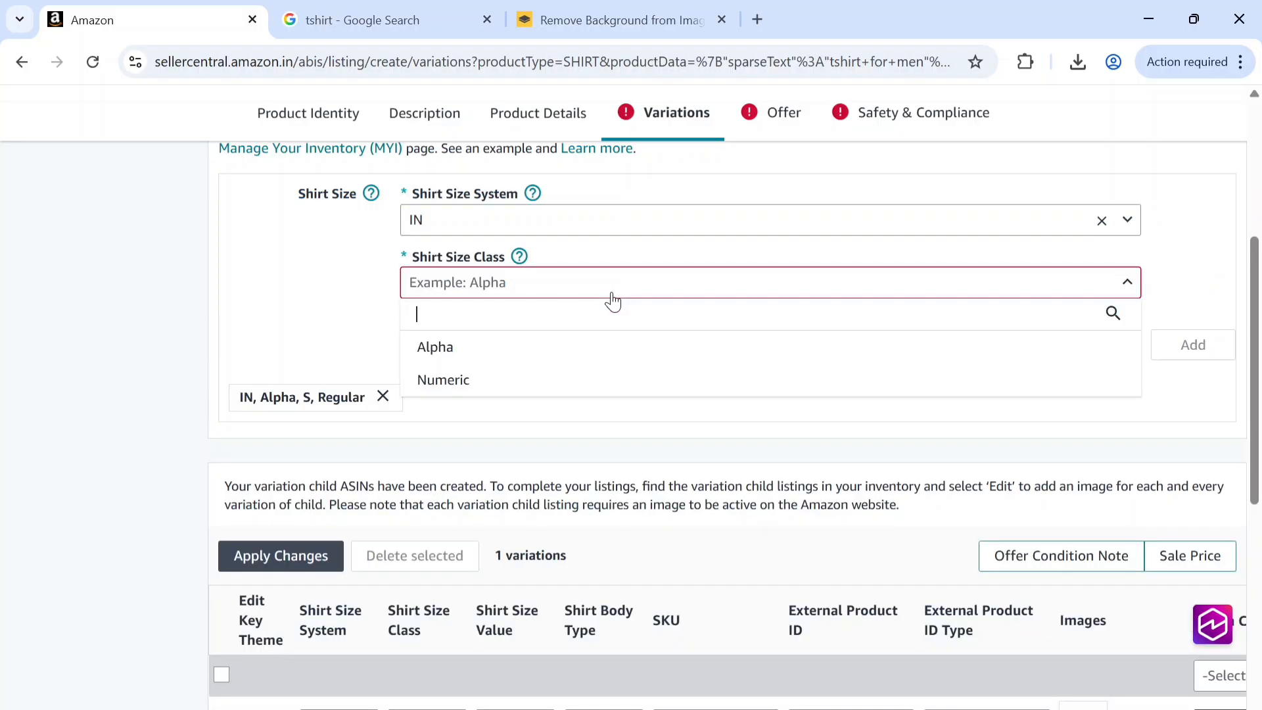
click(604, 344)
click(654, 355)
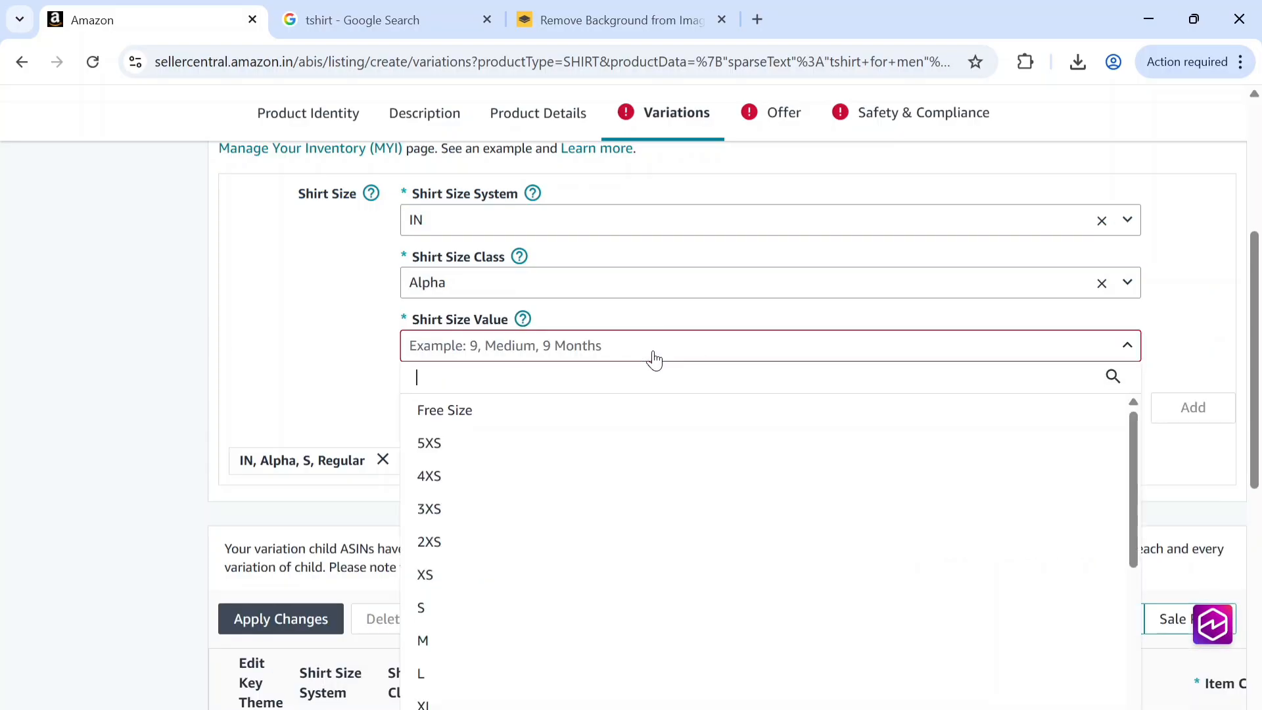
click(504, 650)
click(616, 409)
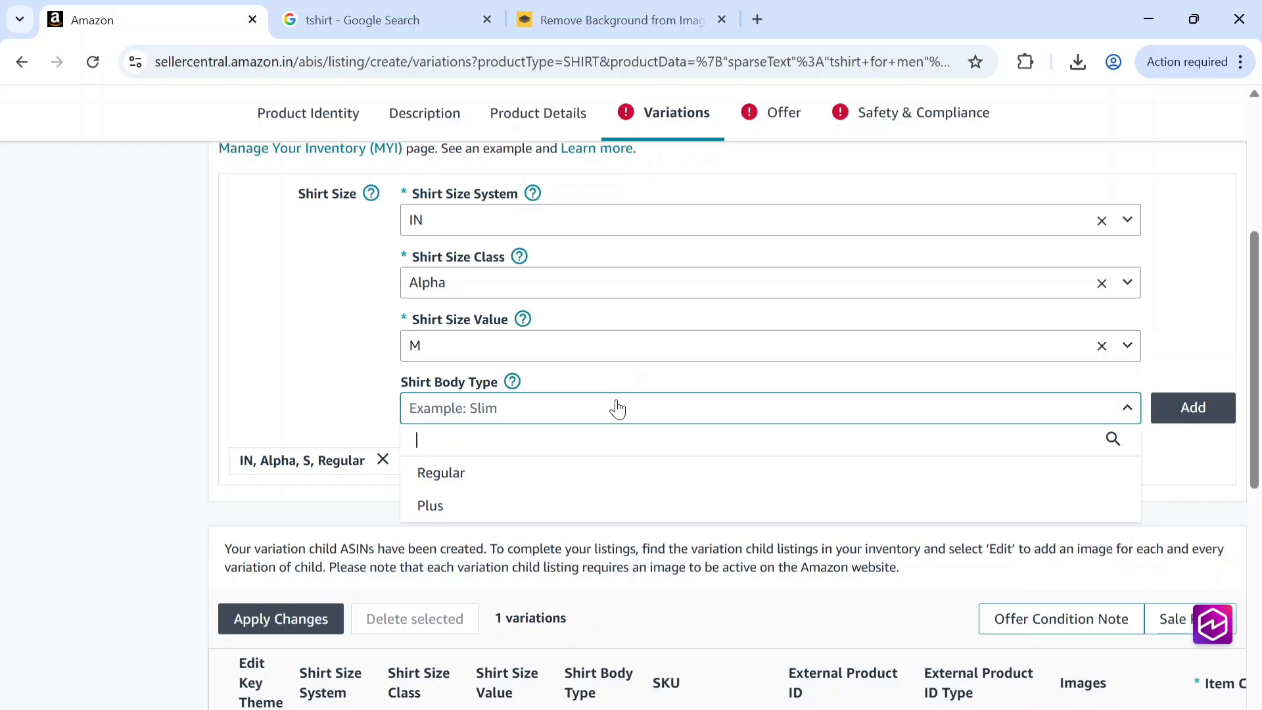
click(569, 479)
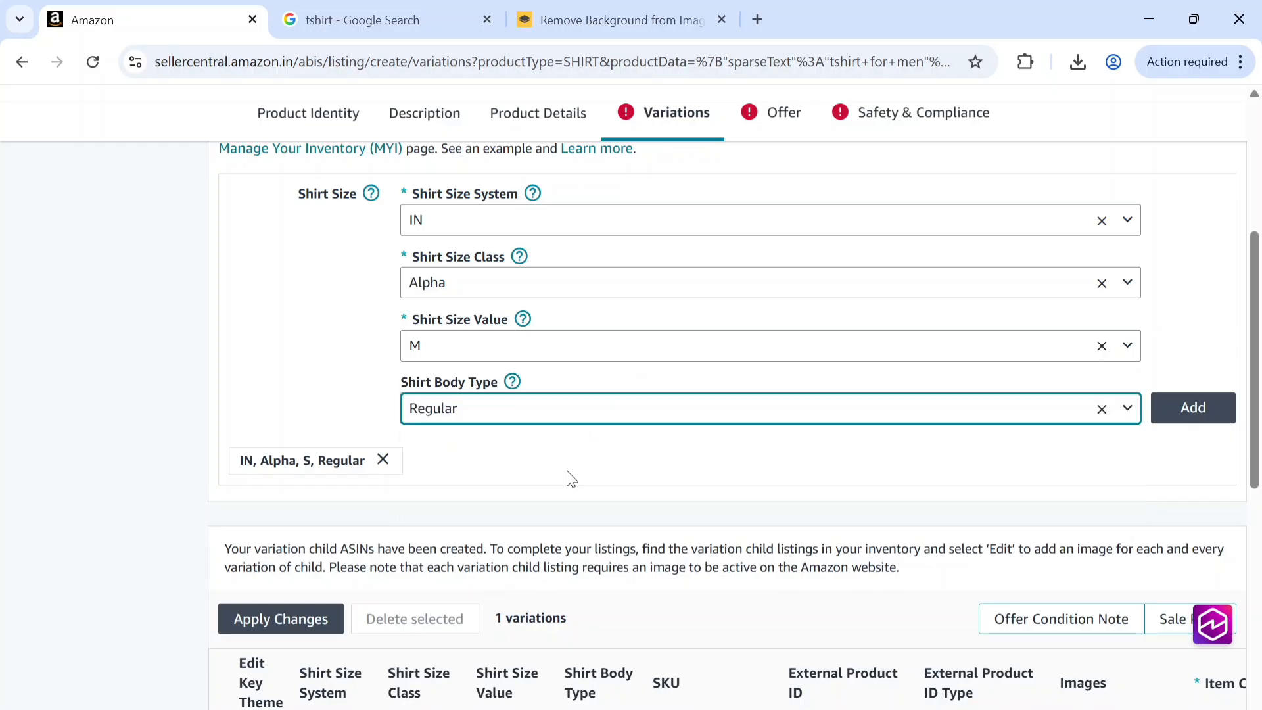
click(1169, 413)
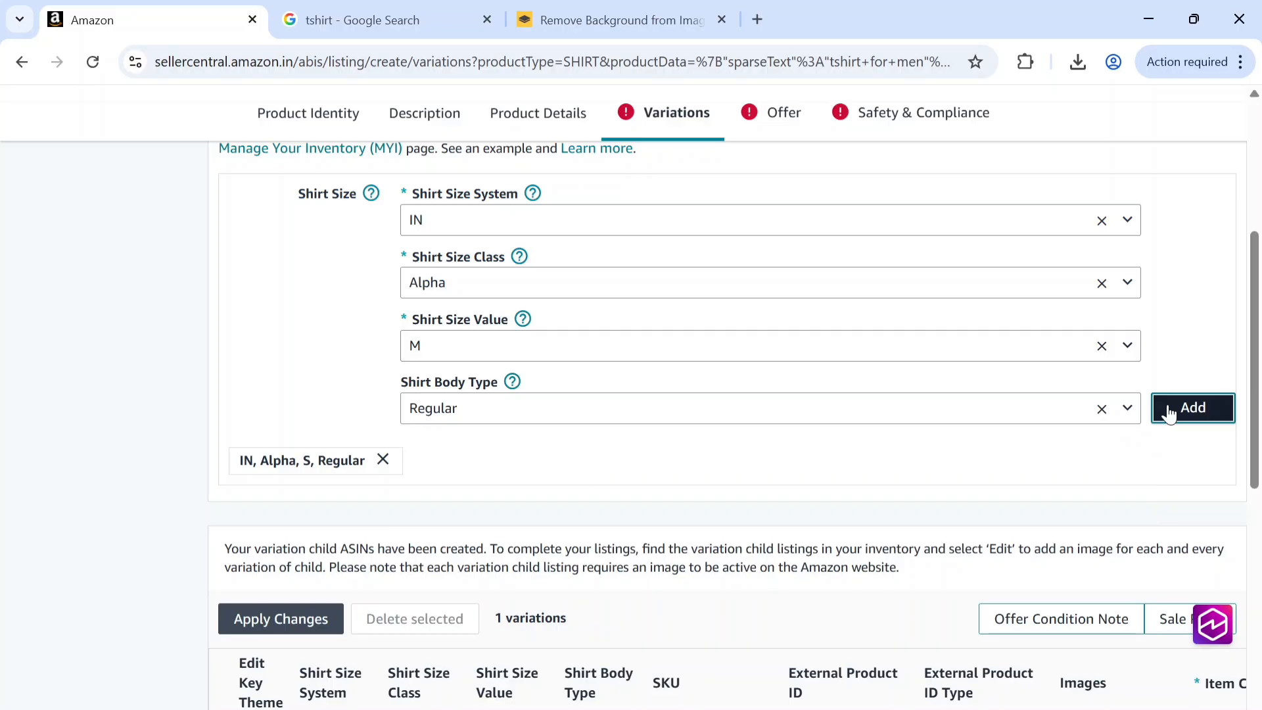
click(1169, 413)
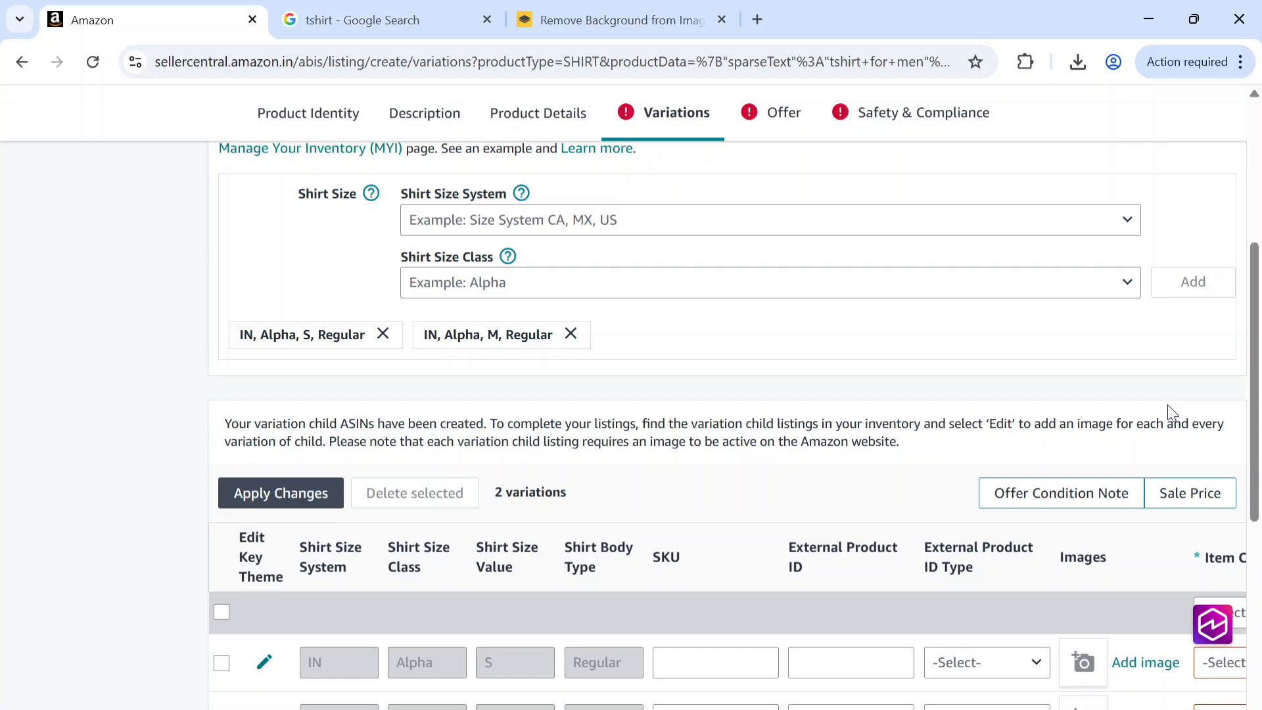
Step: Set the shirt size system to IN and the shirt size class to Alpha for a third variation
scroll(909, 304, up, 2)
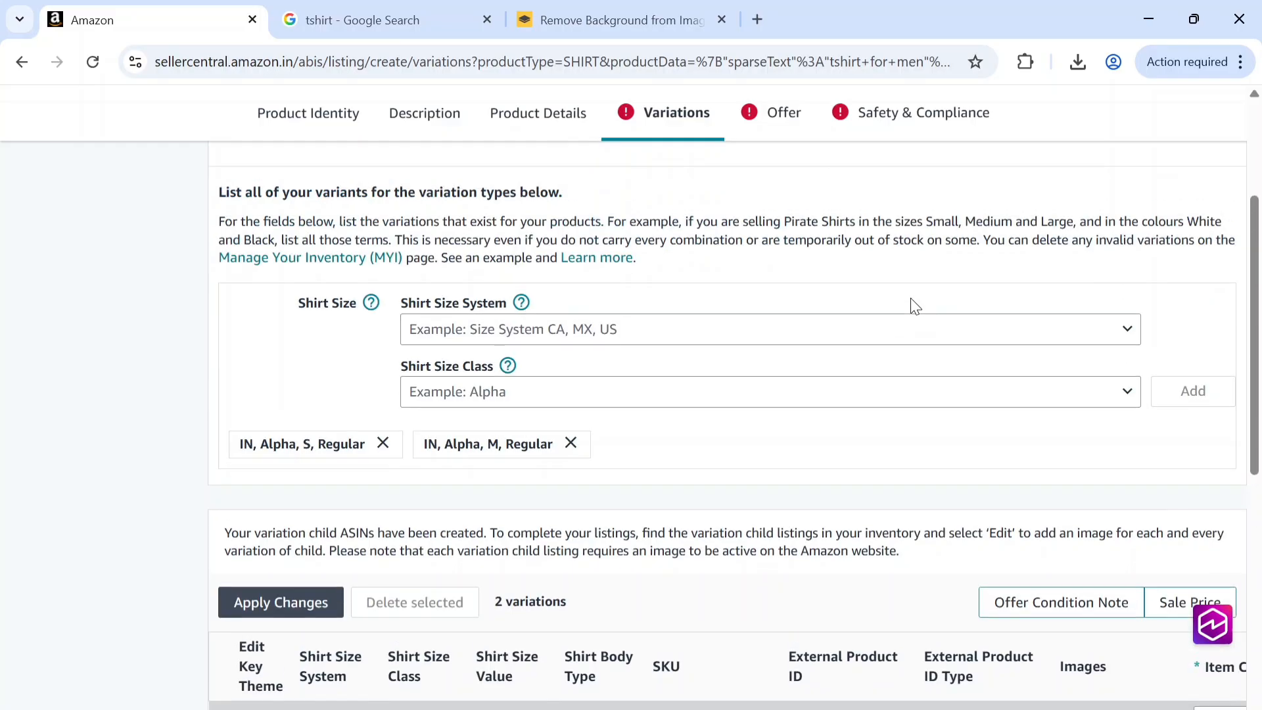
click(738, 333)
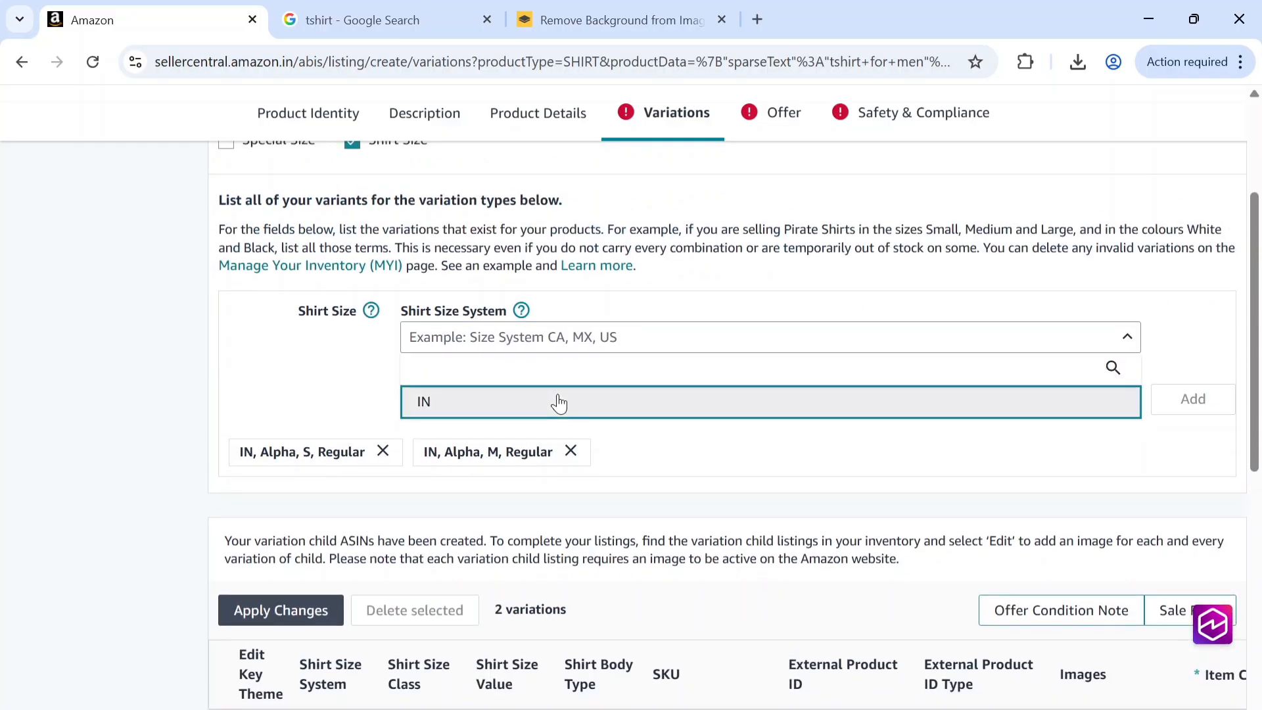
click(598, 397)
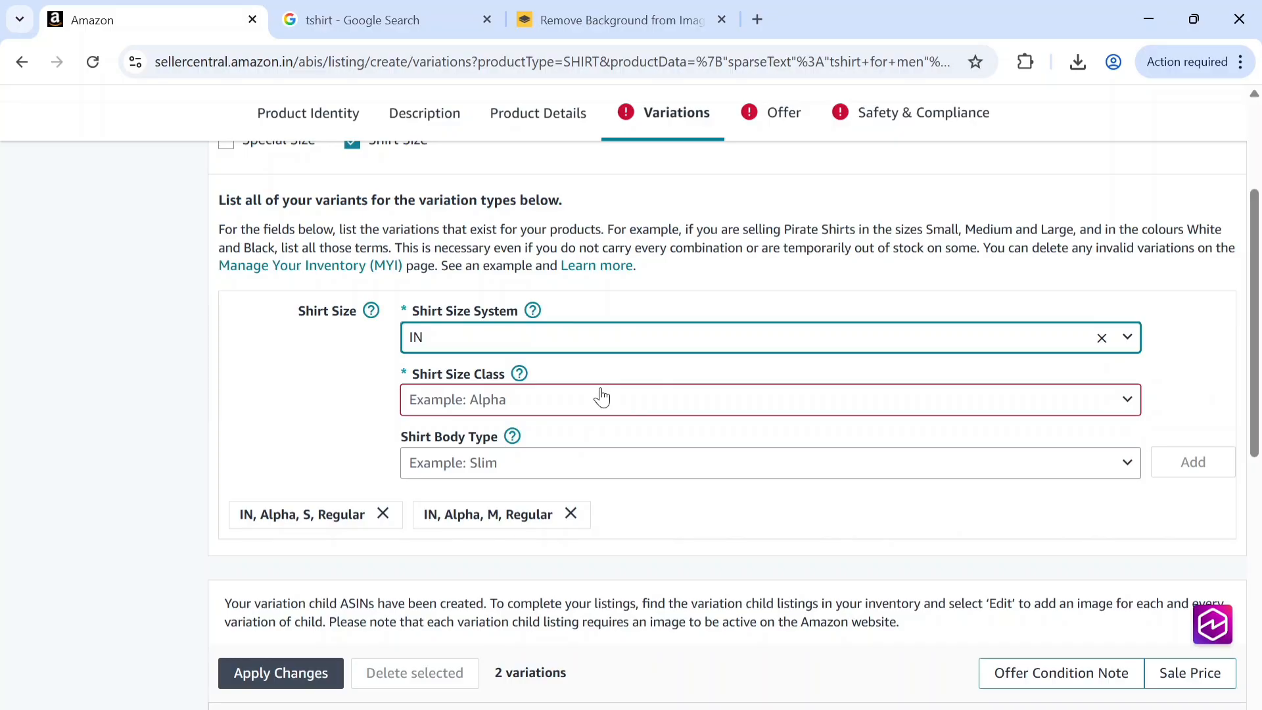
click(601, 397)
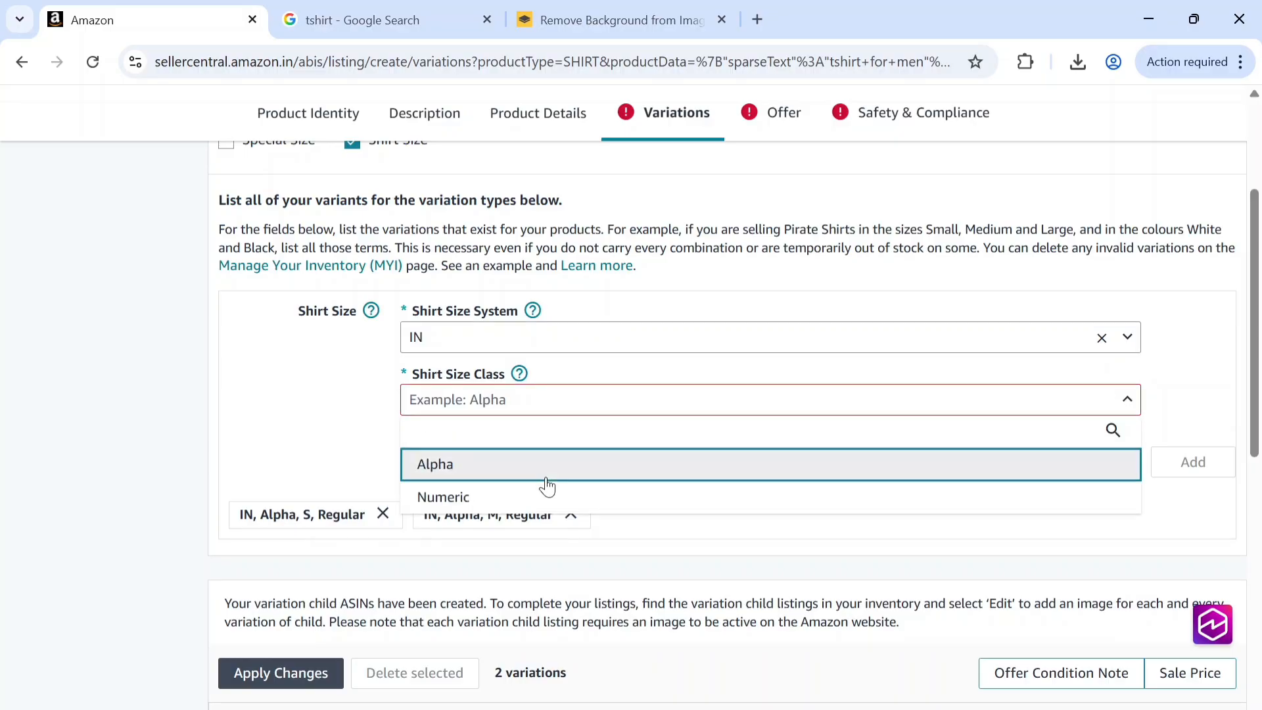
click(547, 468)
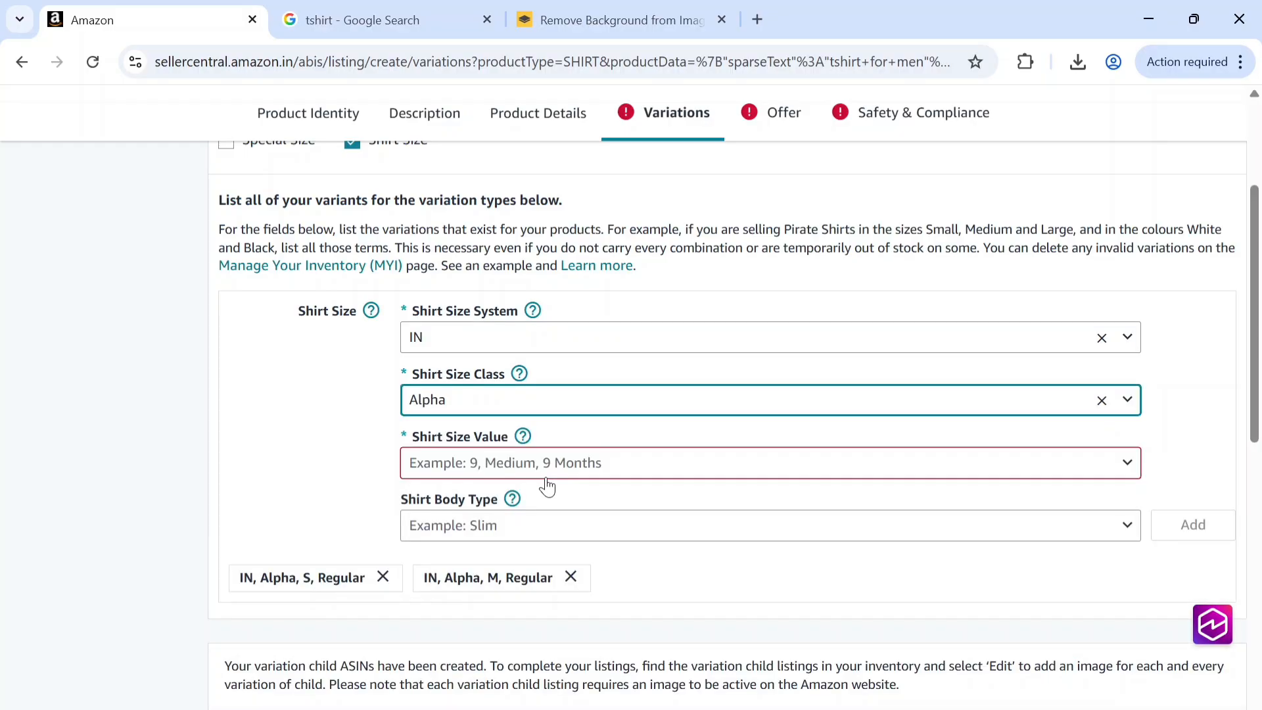
Step: Set the third variation's shirt size value to L and body type to Regular, and add it to the listing
click(568, 475)
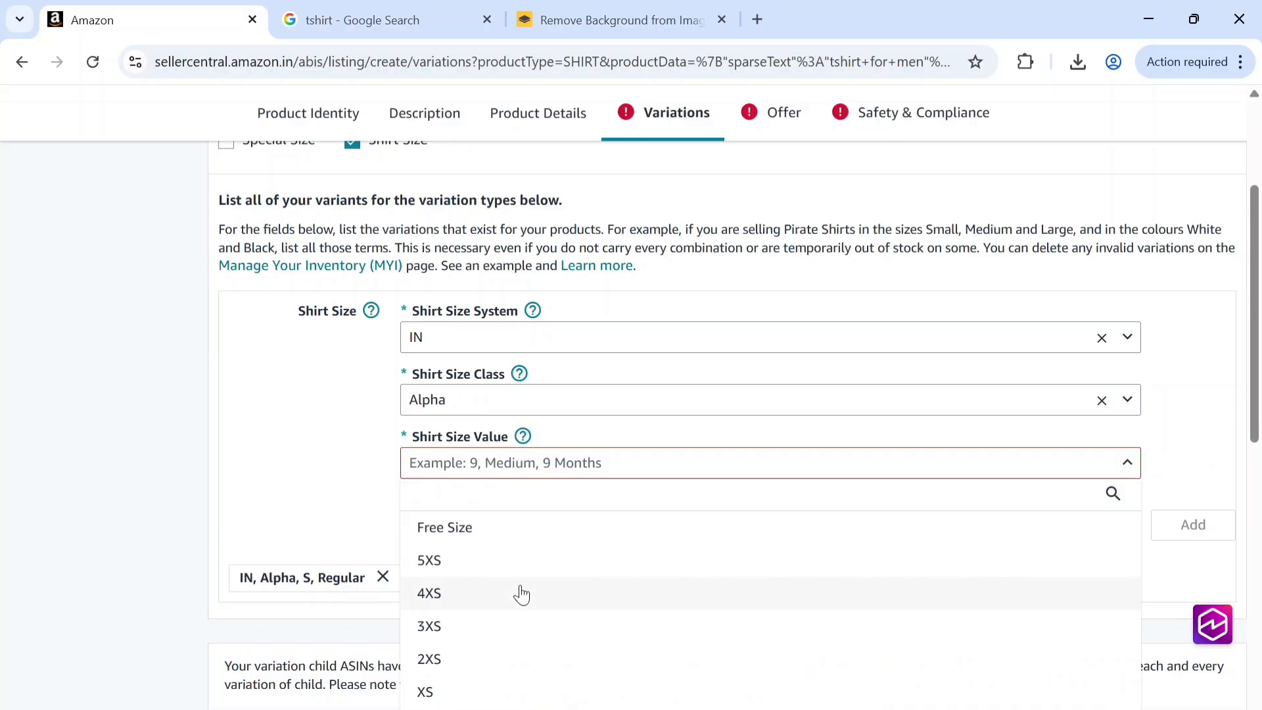
scroll(520, 595, down, 3)
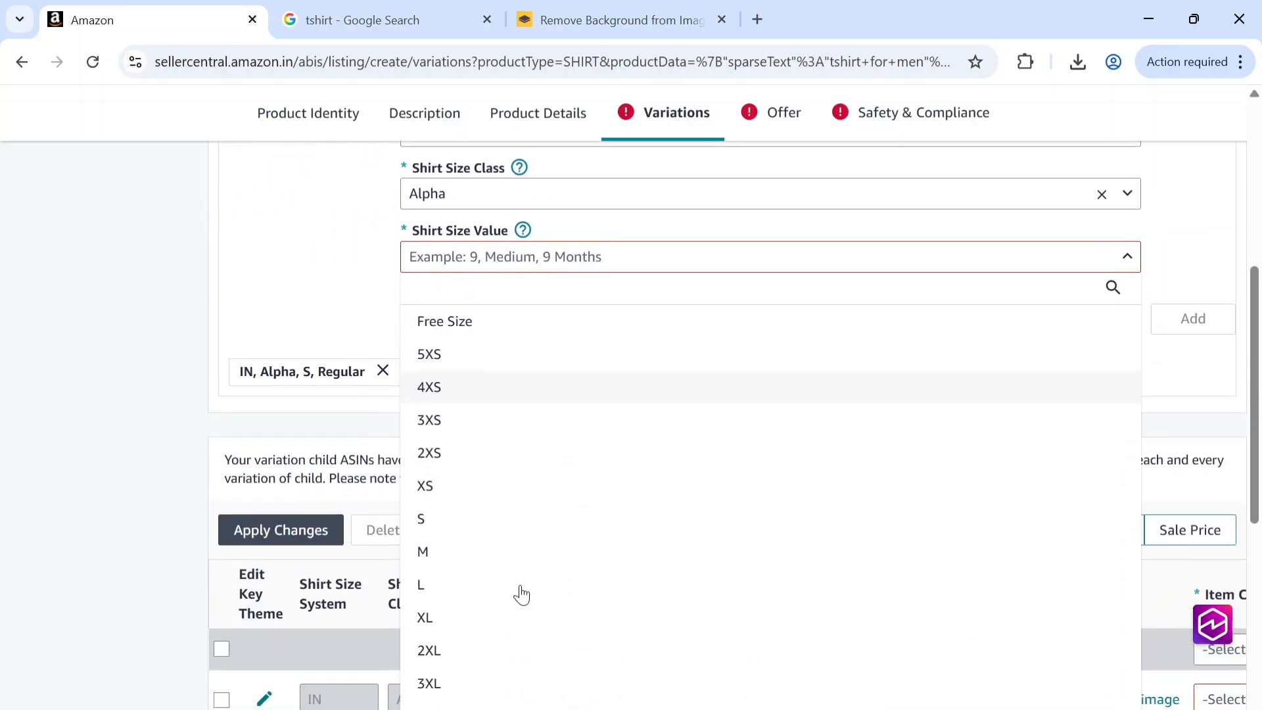
click(458, 581)
scroll(751, 264, up, 2)
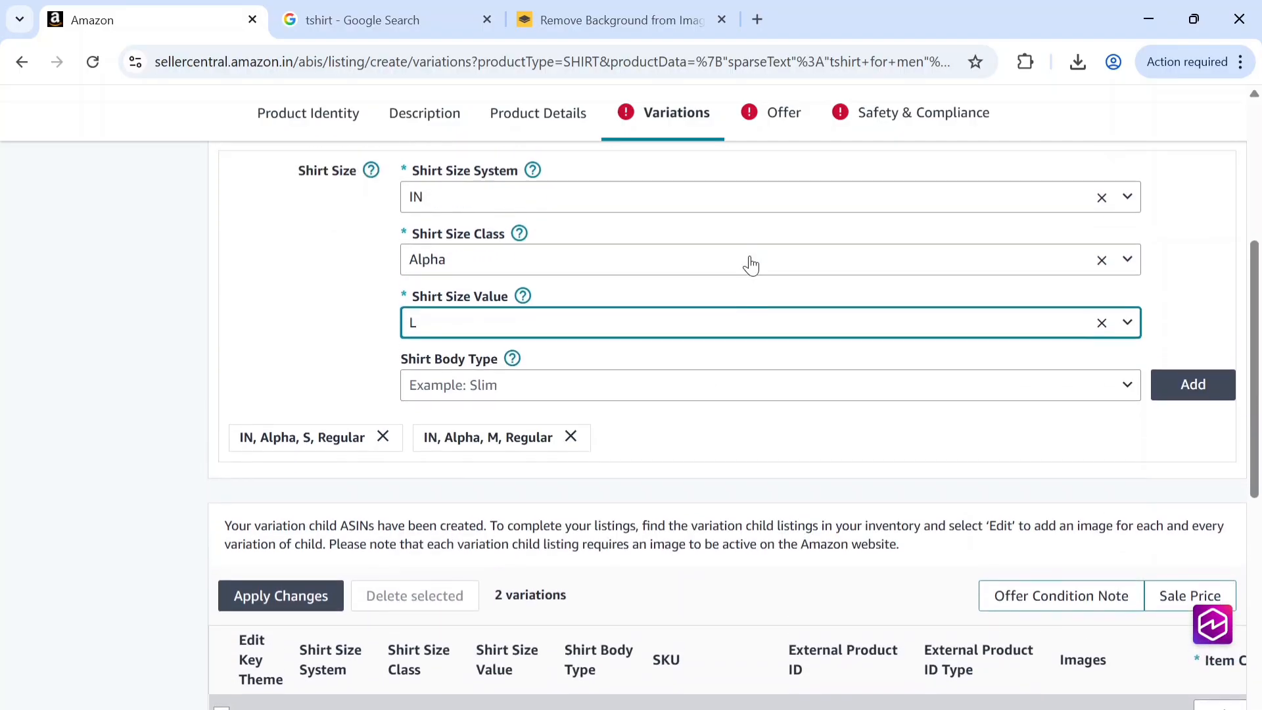
click(642, 441)
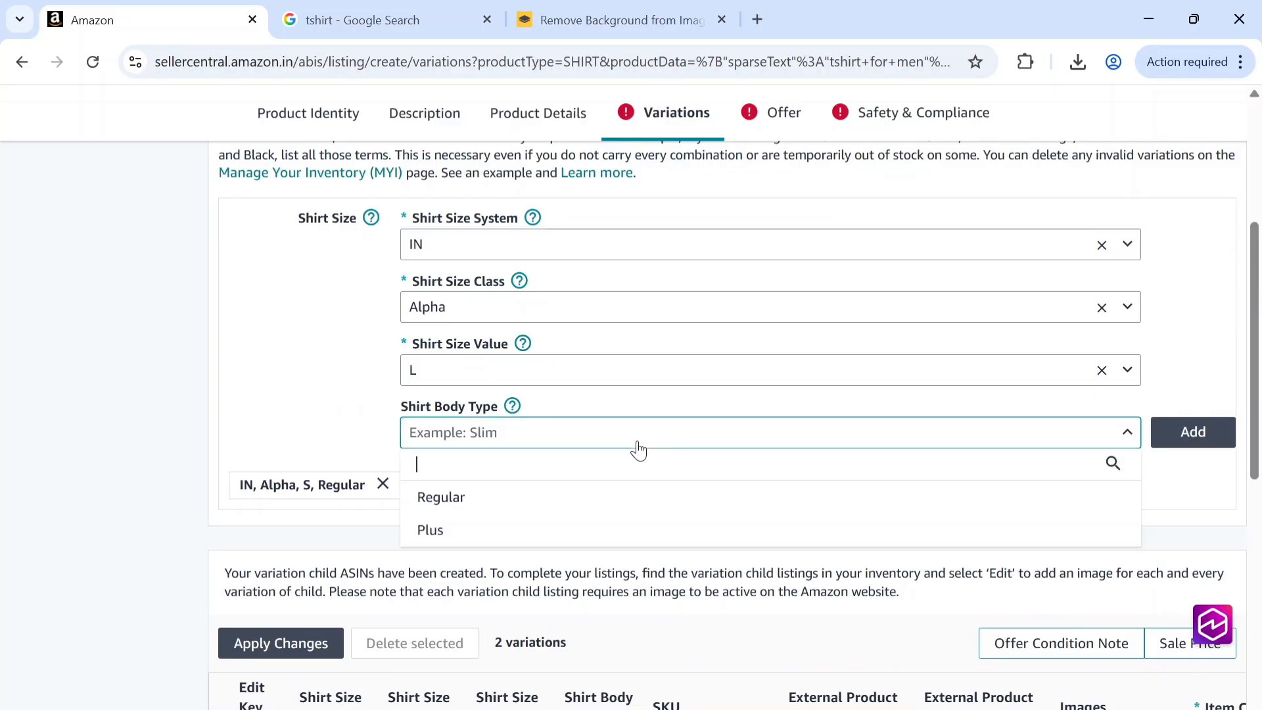
click(601, 501)
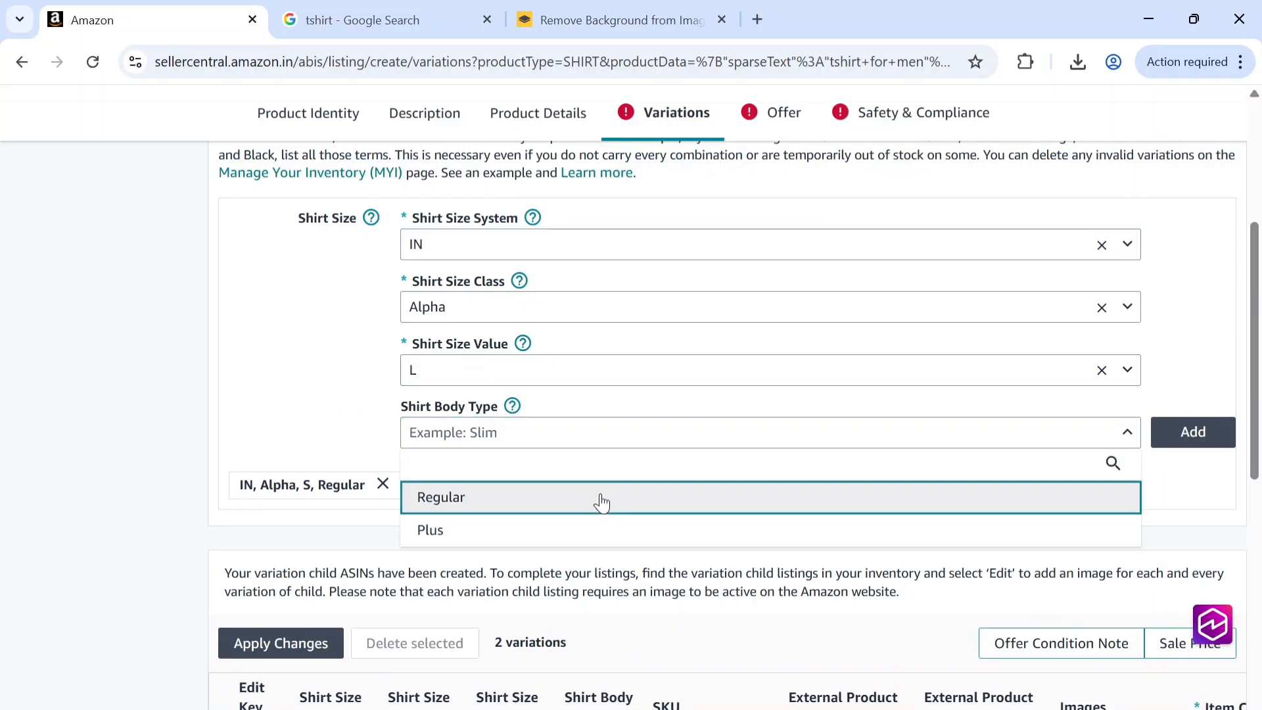
click(1179, 447)
click(1178, 447)
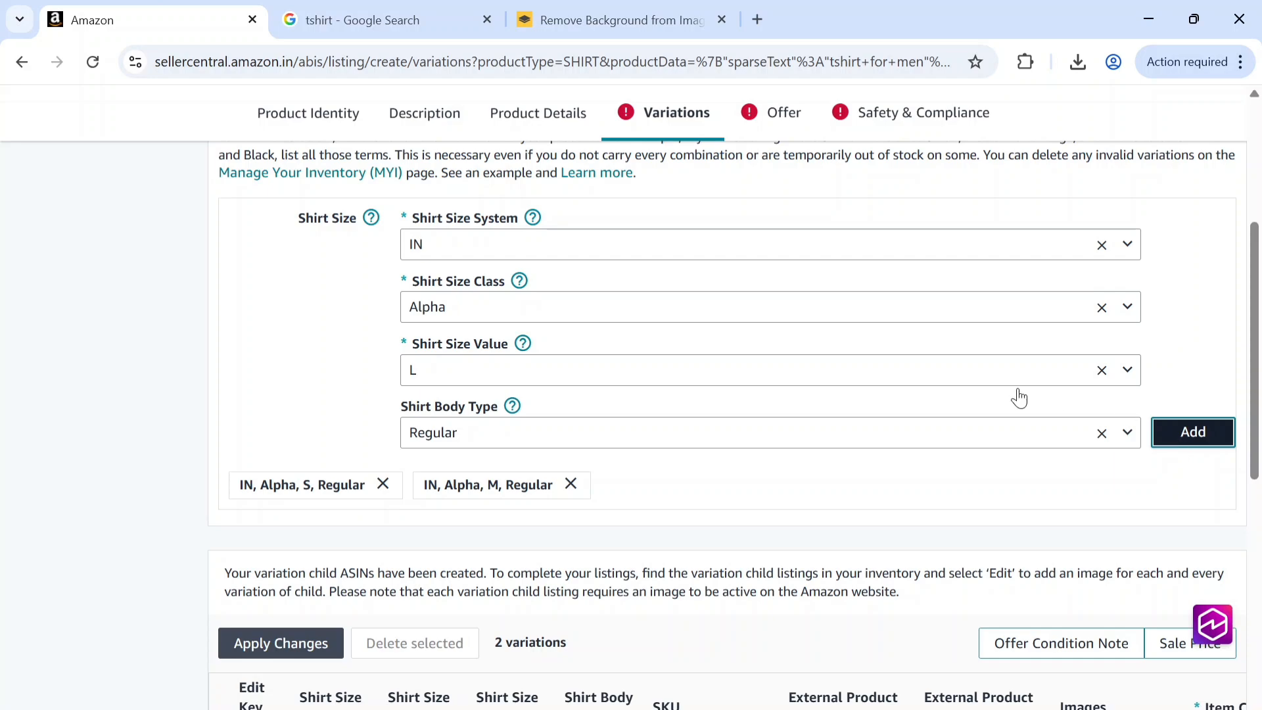
Step: Set the item condition to New for the S, M and L variations
scroll(752, 535, down, 7)
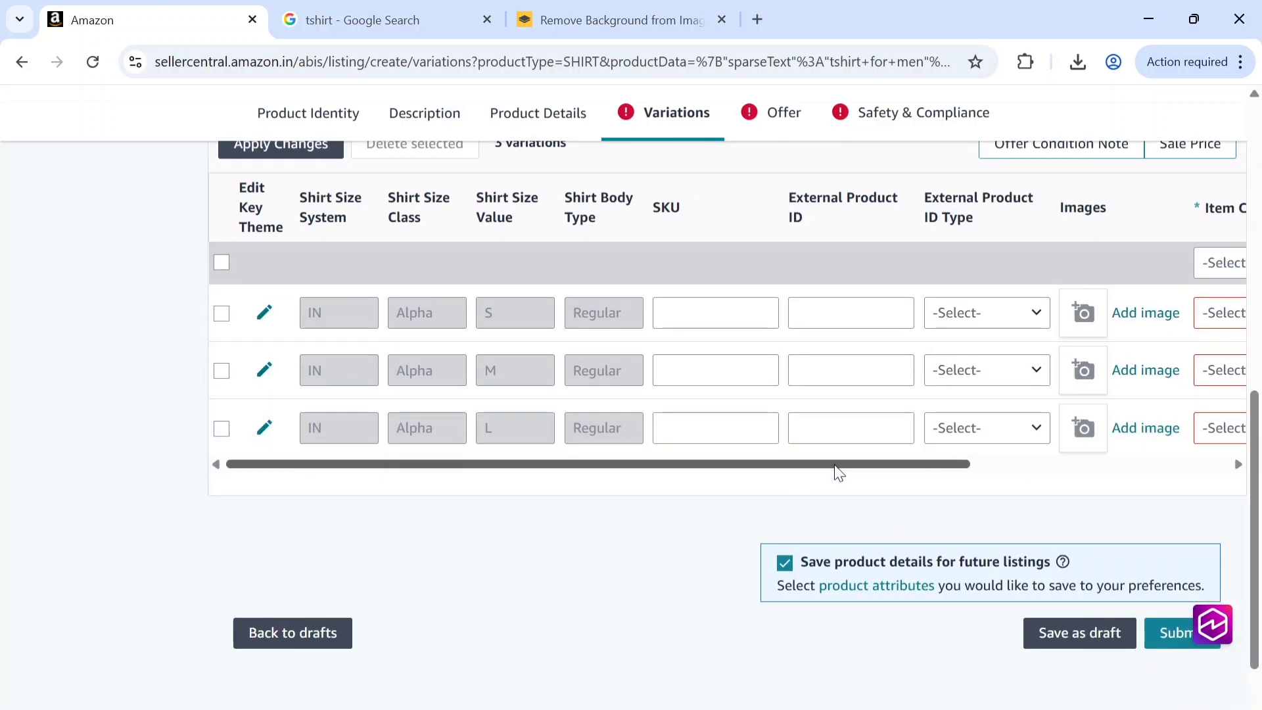
scroll(837, 474, right, 5)
click(894, 324)
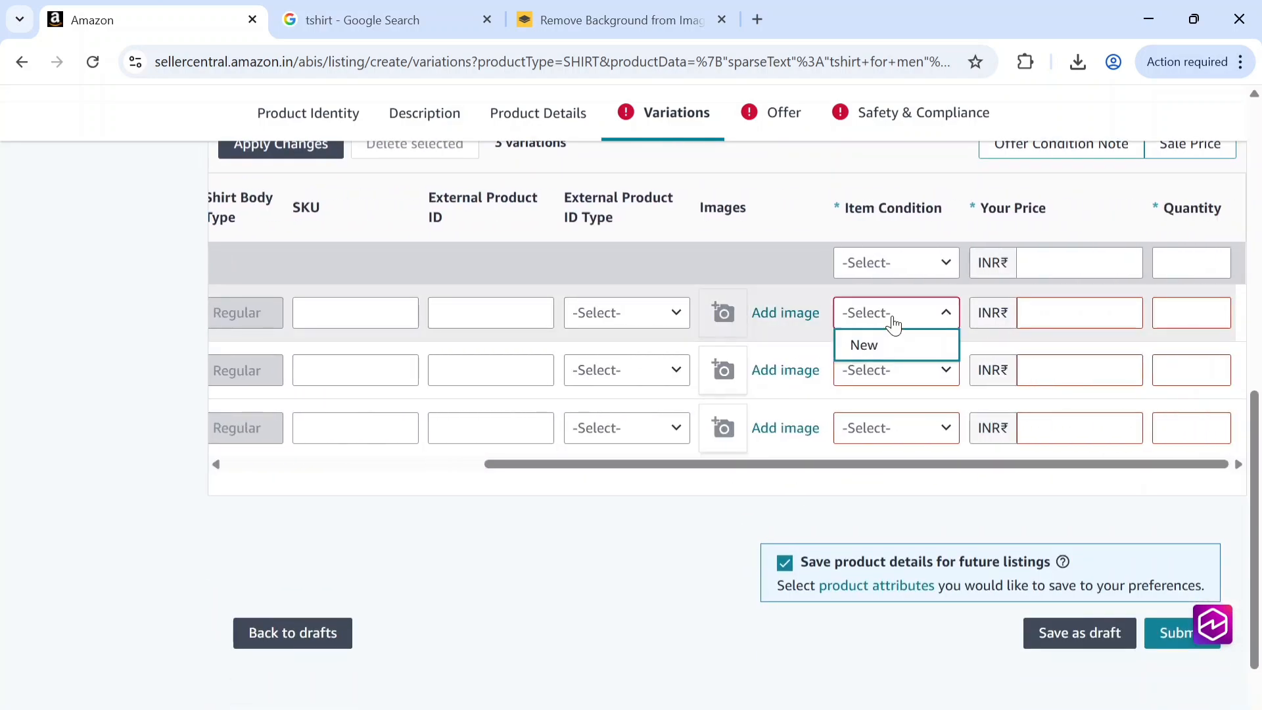
click(881, 351)
click(894, 378)
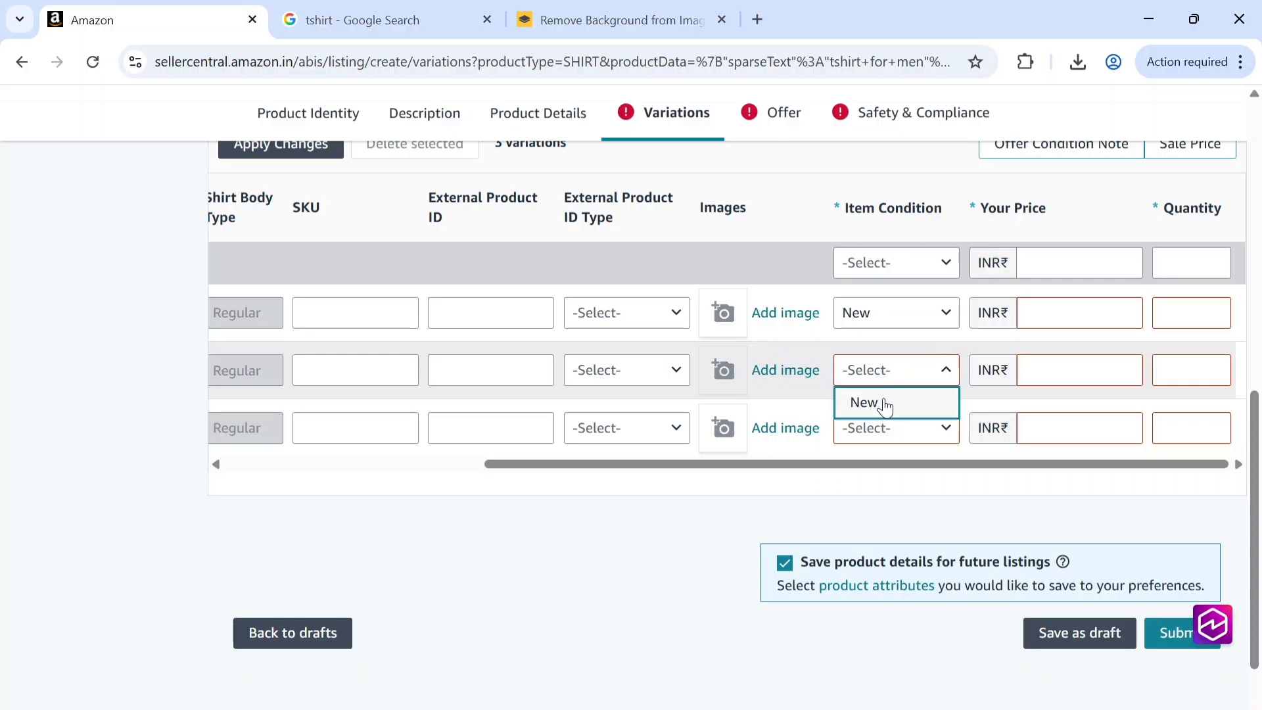
click(882, 408)
click(912, 427)
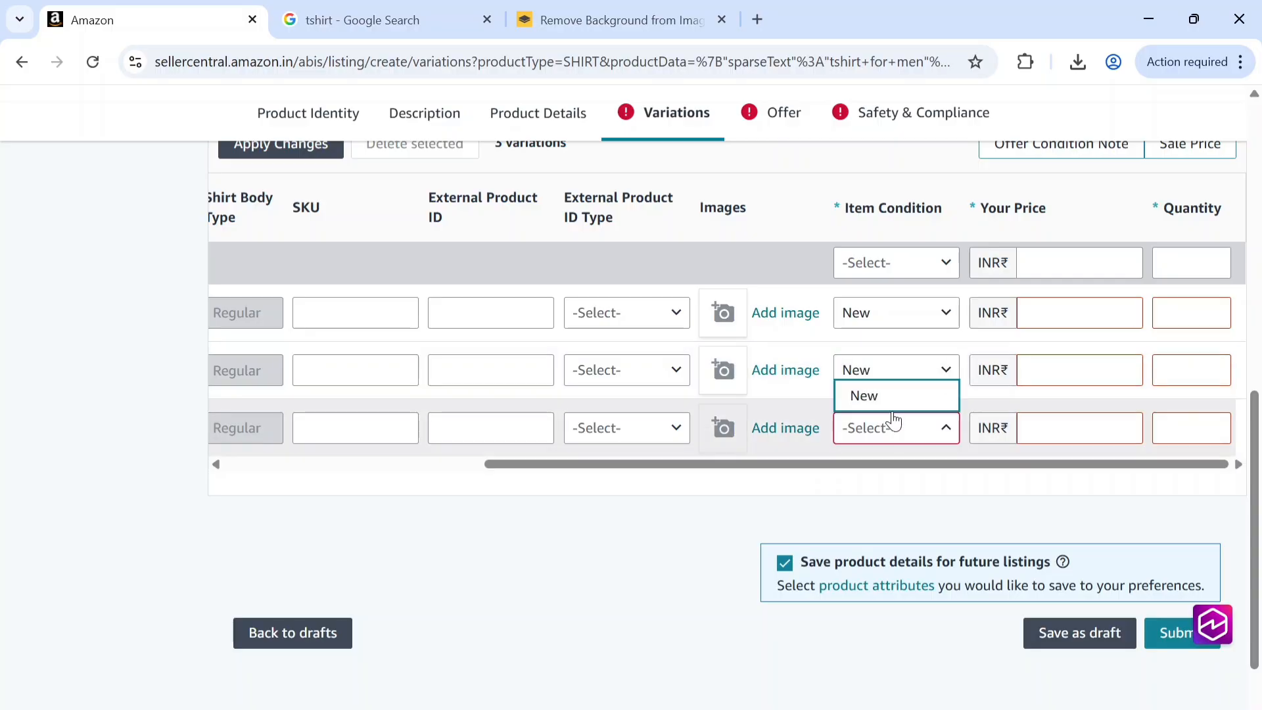
click(889, 403)
Step: Set the selling price of the S, M and L variations to INR 399 each
click(1065, 309)
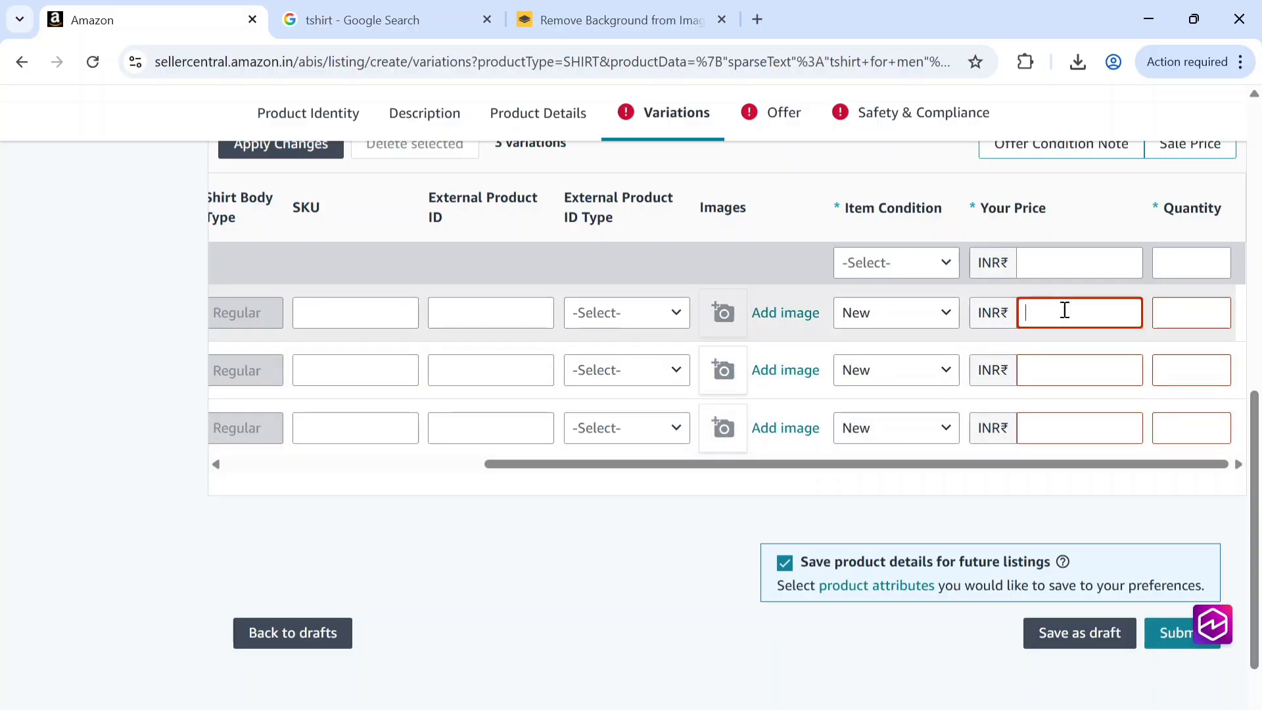
text(399)
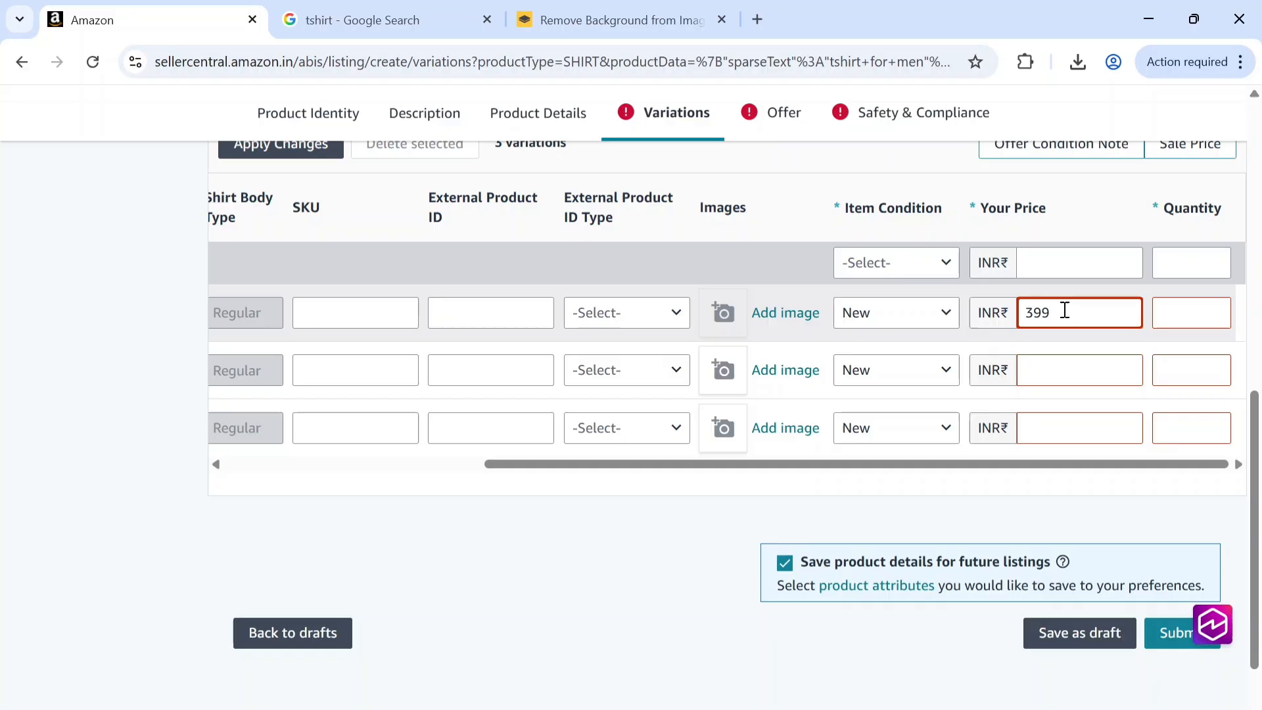
click(1045, 370)
text(399)
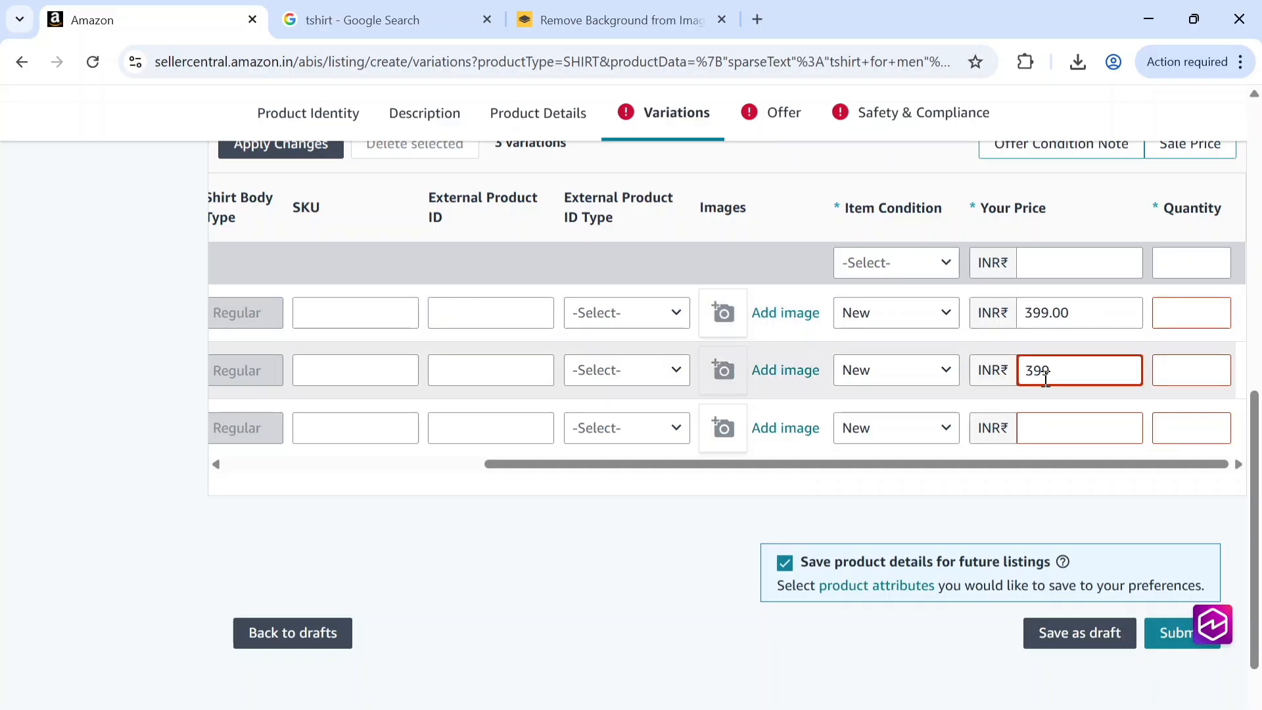
click(1045, 424)
text(399)
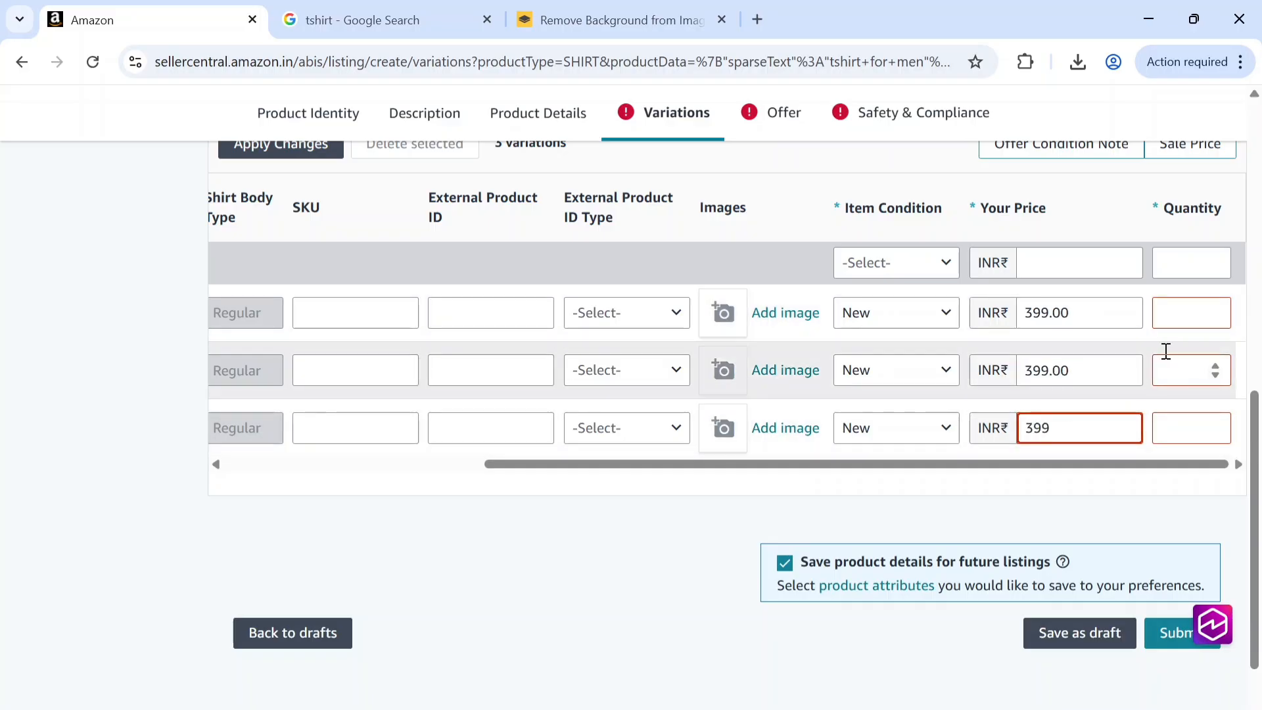
Step: Set the quantities to 10 for size S, 15 for size M and 15 for size L
click(1174, 317)
text(10)
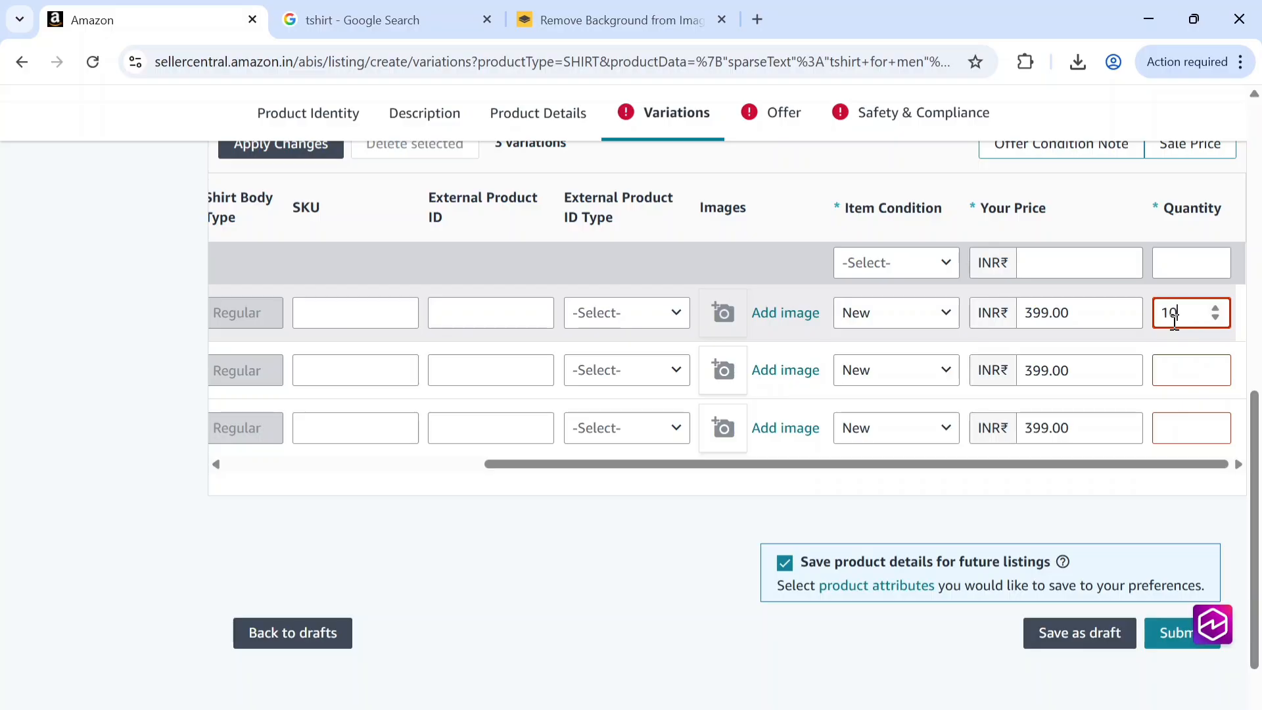
click(1172, 359)
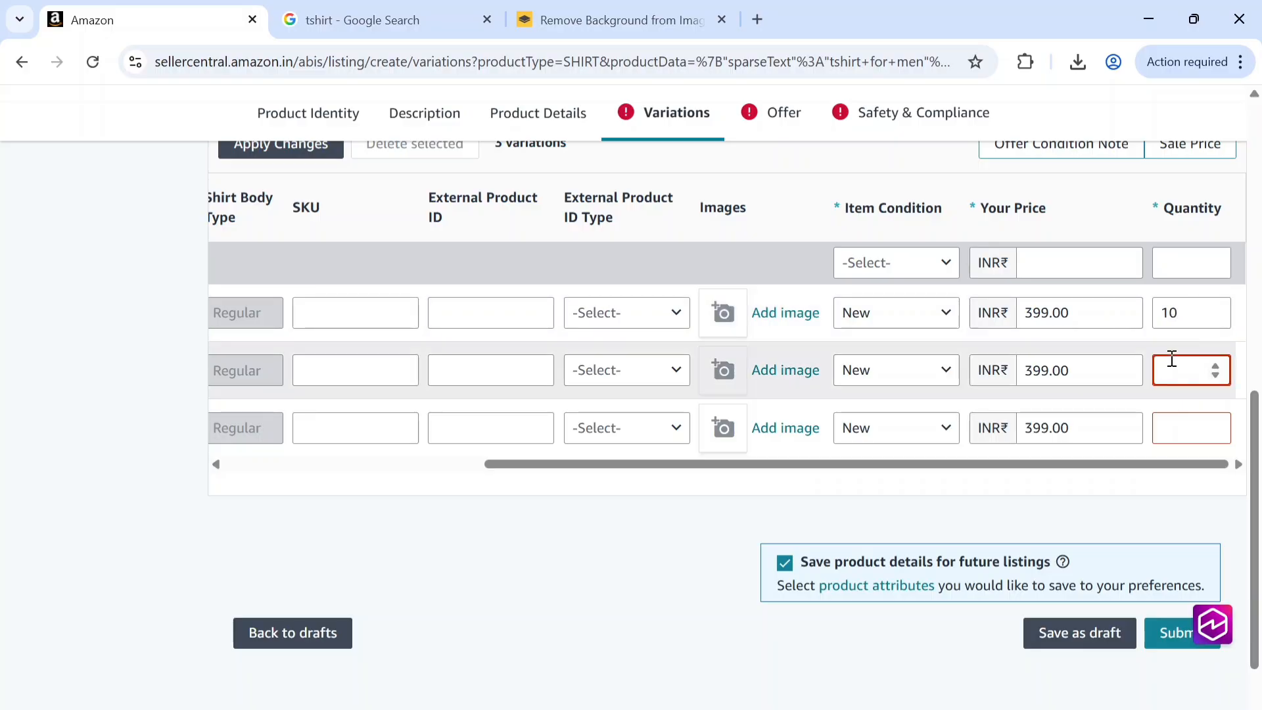
text(15)
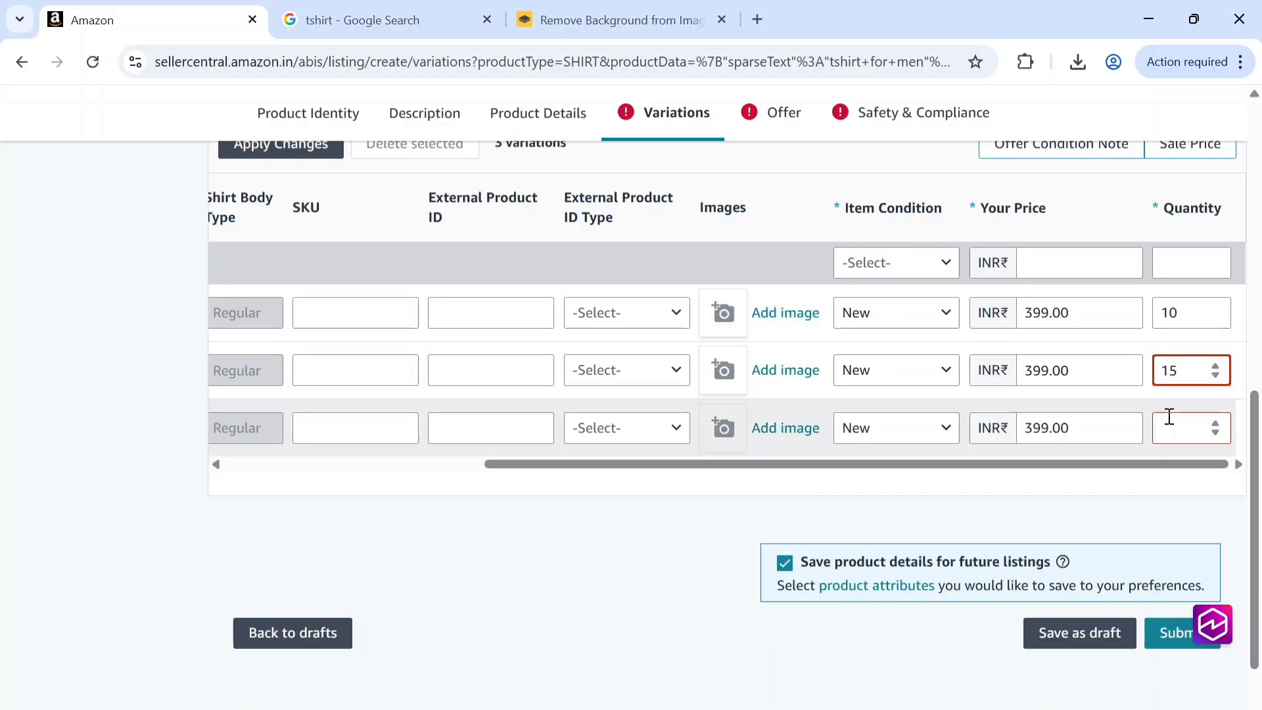
click(1170, 426)
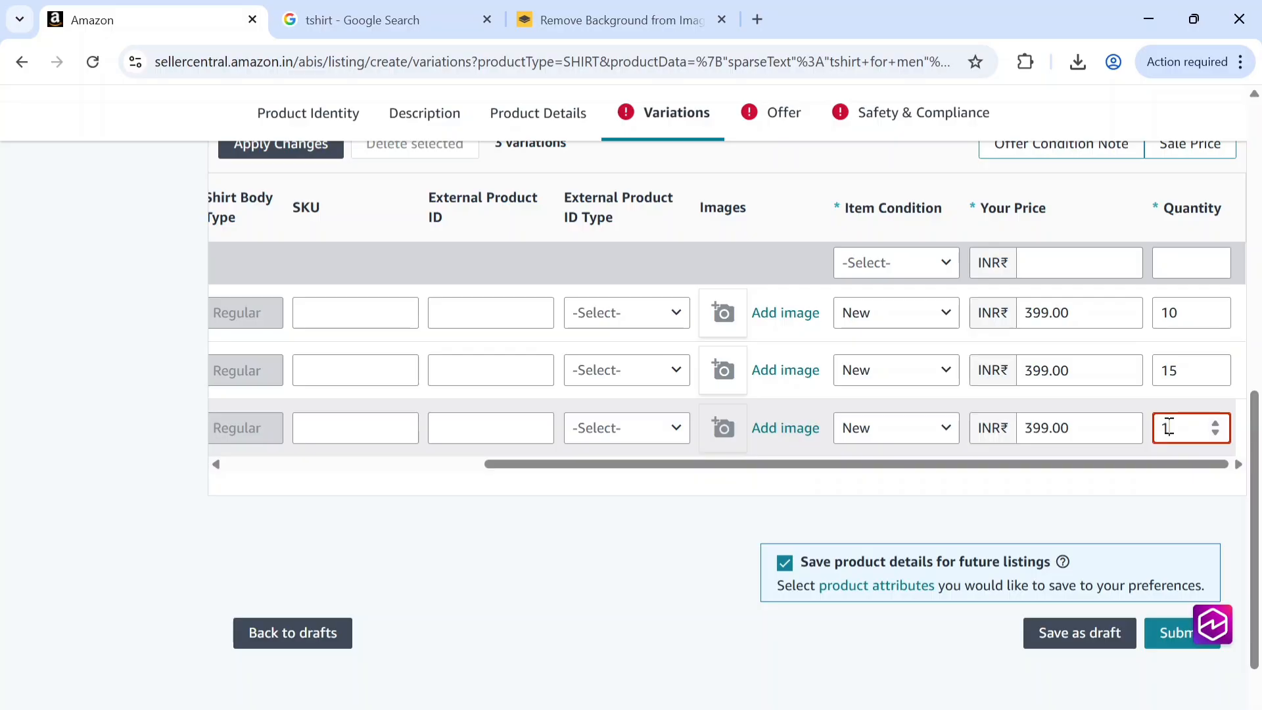
text(15)
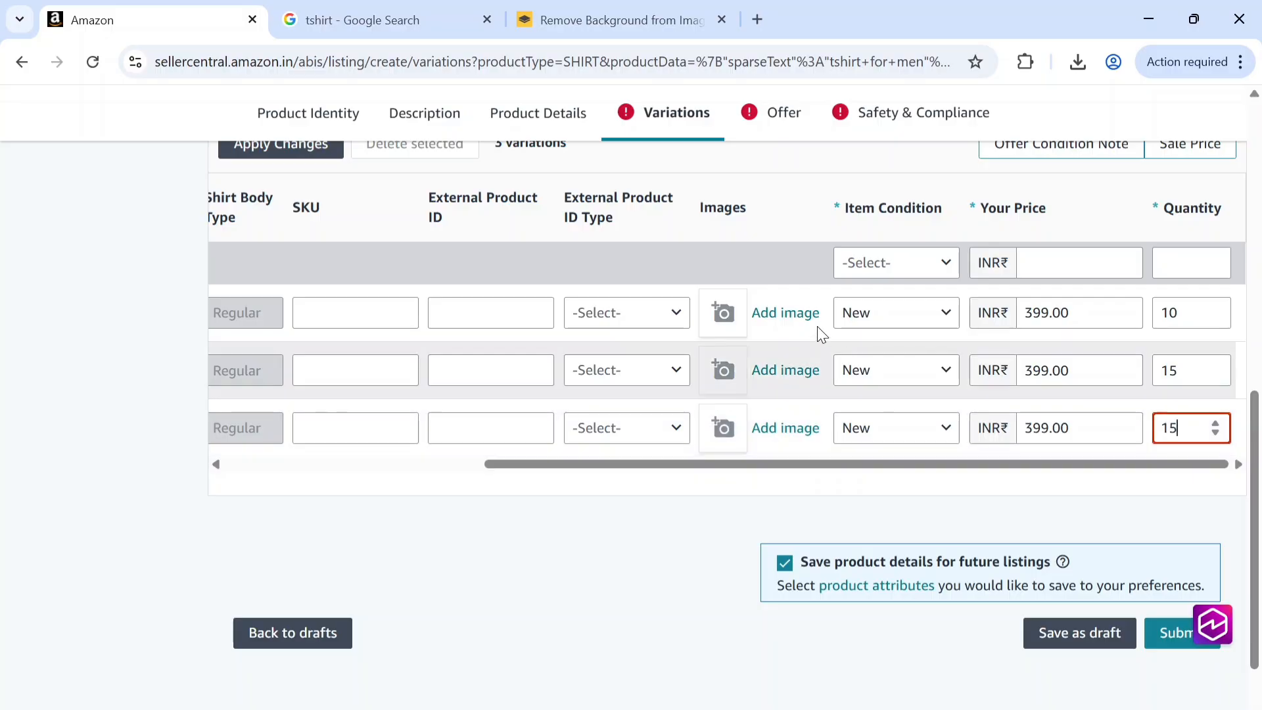
Step: Upload the black T-shirt picture as the main image of the size S variation and add it to the listing
click(797, 323)
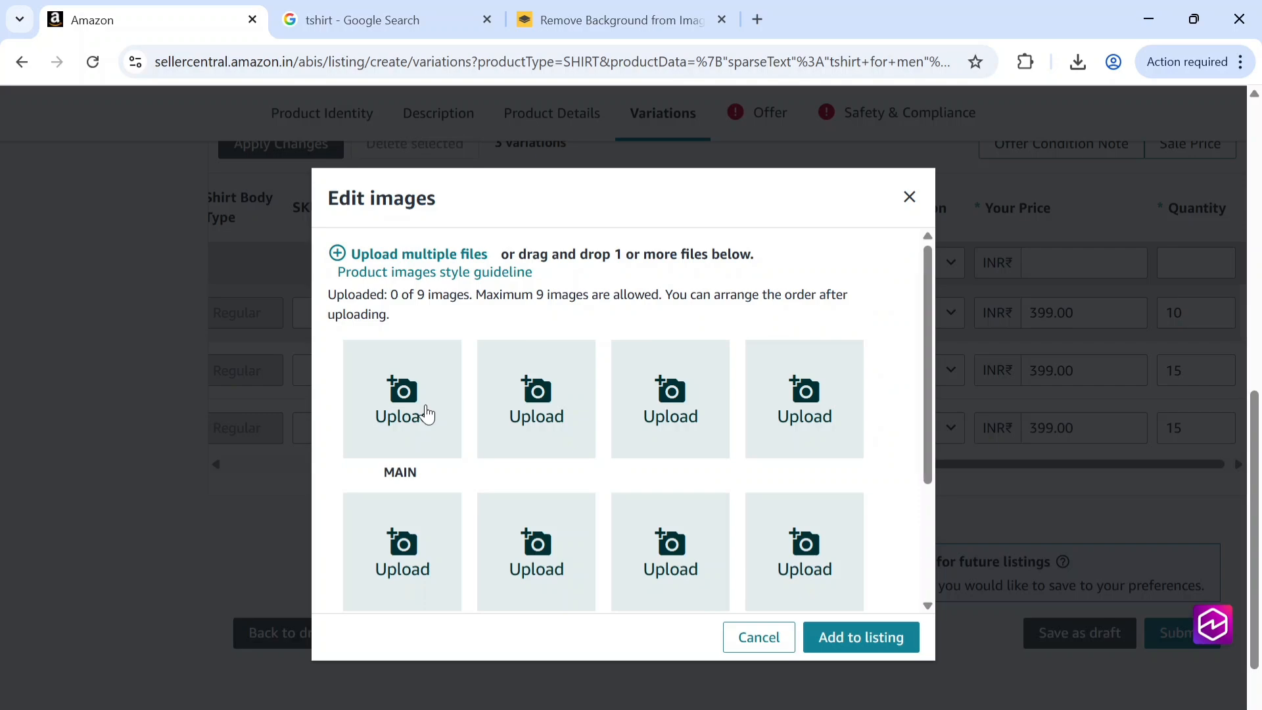
click(426, 406)
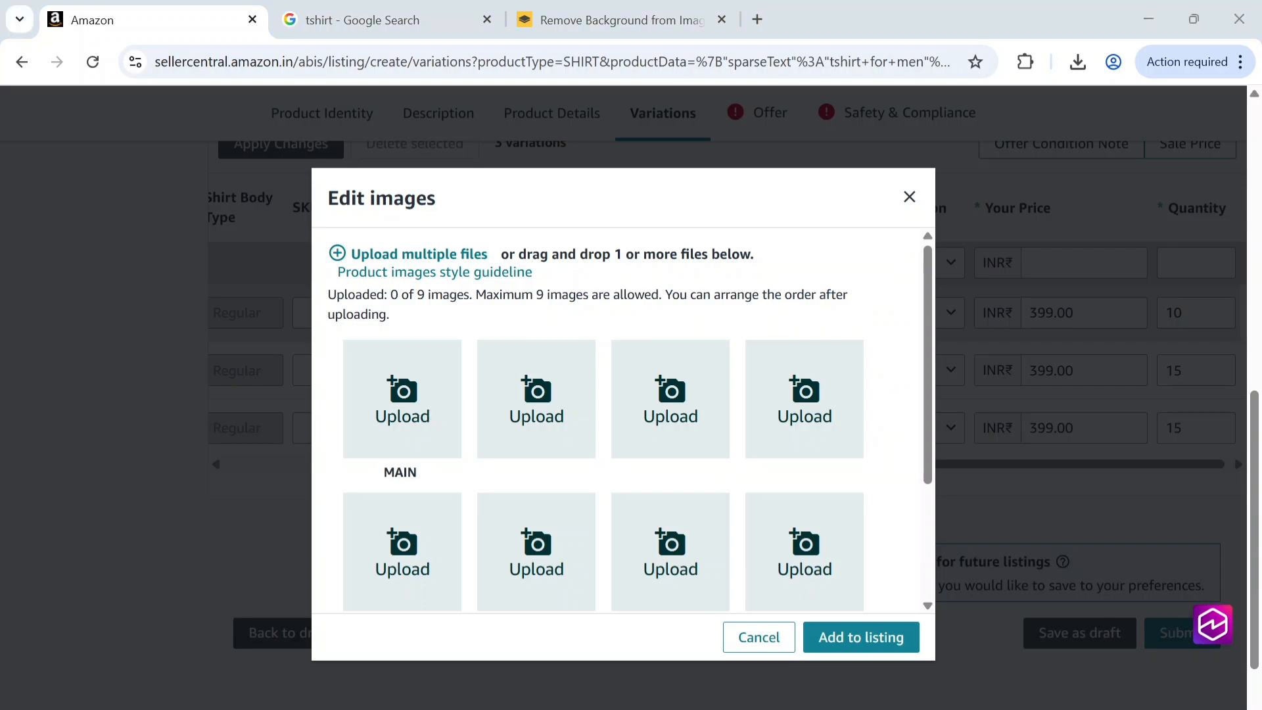
click(1017, 634)
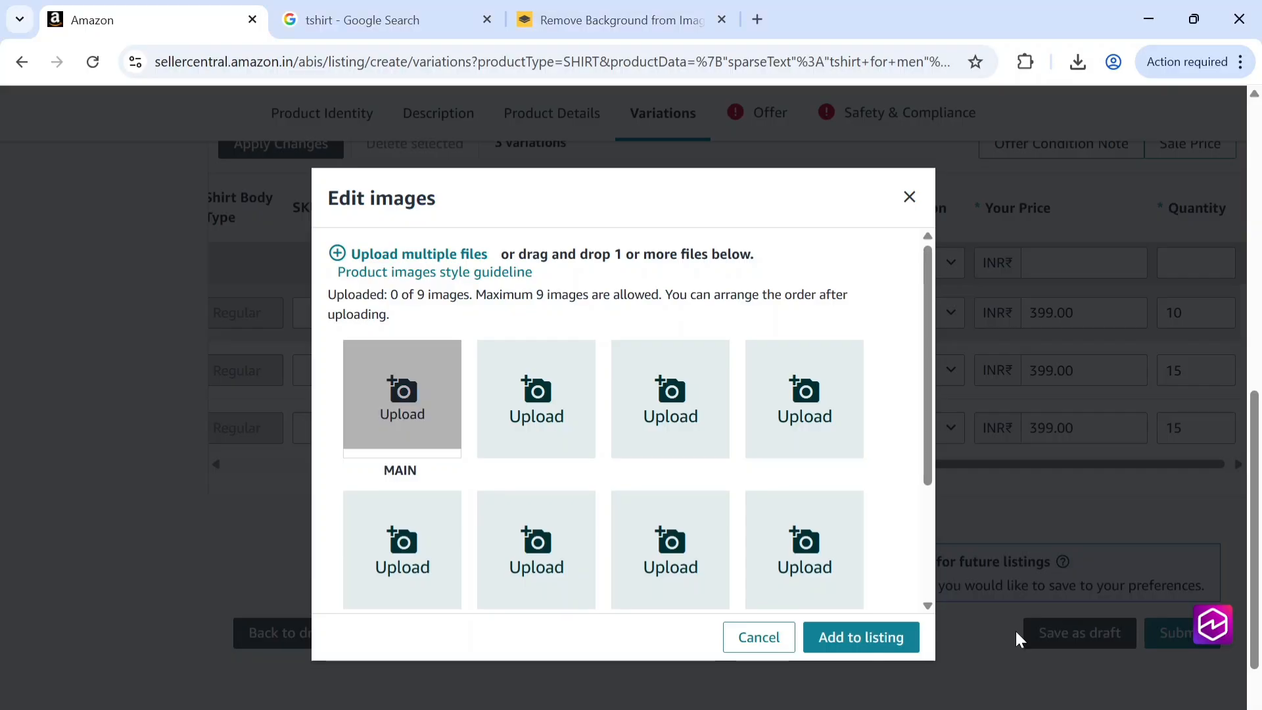
click(863, 646)
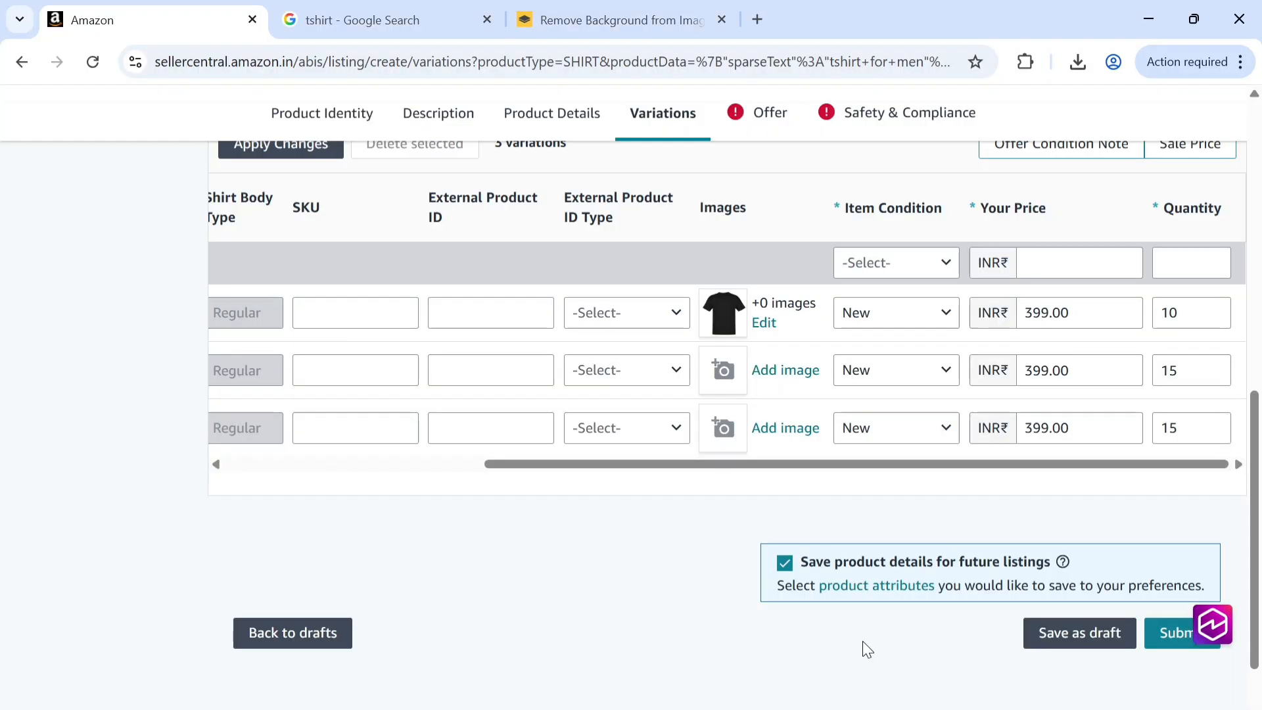
Step: Upload the black T-shirt picture as the main image of the size M variation and add it to the listing
click(785, 370)
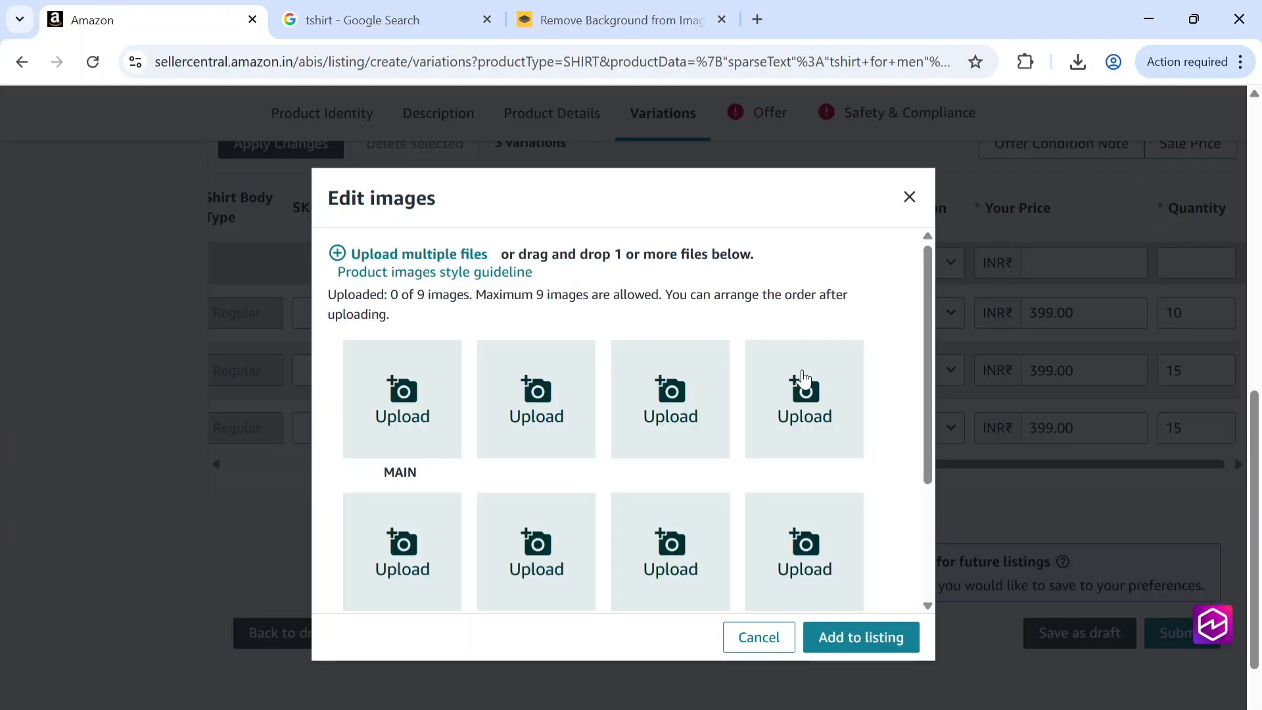
click(440, 393)
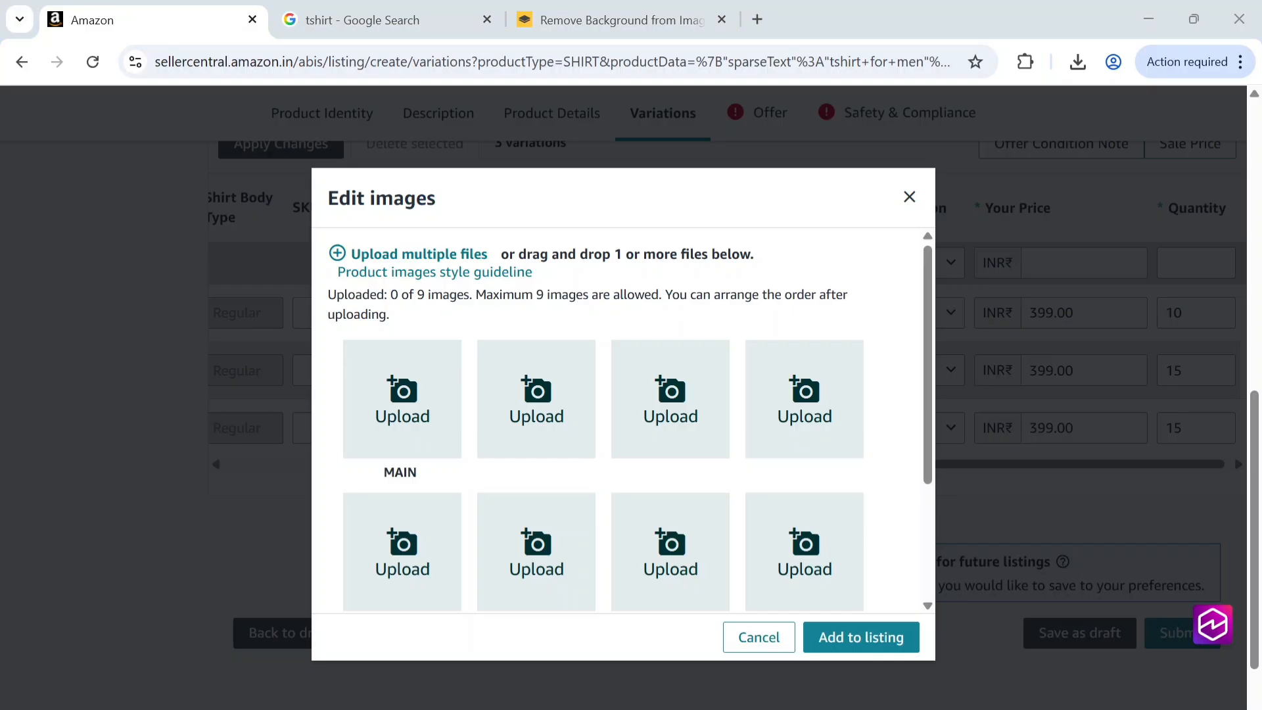
click(1025, 634)
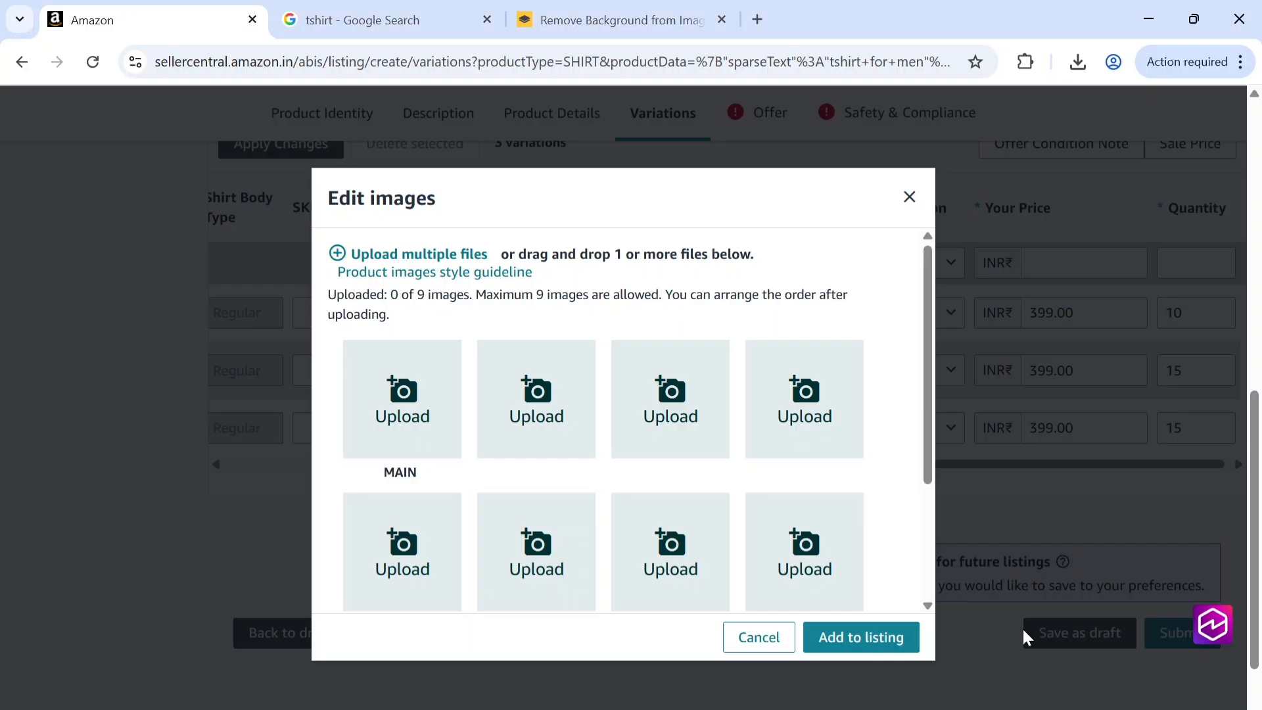
click(847, 638)
Step: Upload the black T-shirt picture as the main image of the size L variation and add it to the listing
click(792, 434)
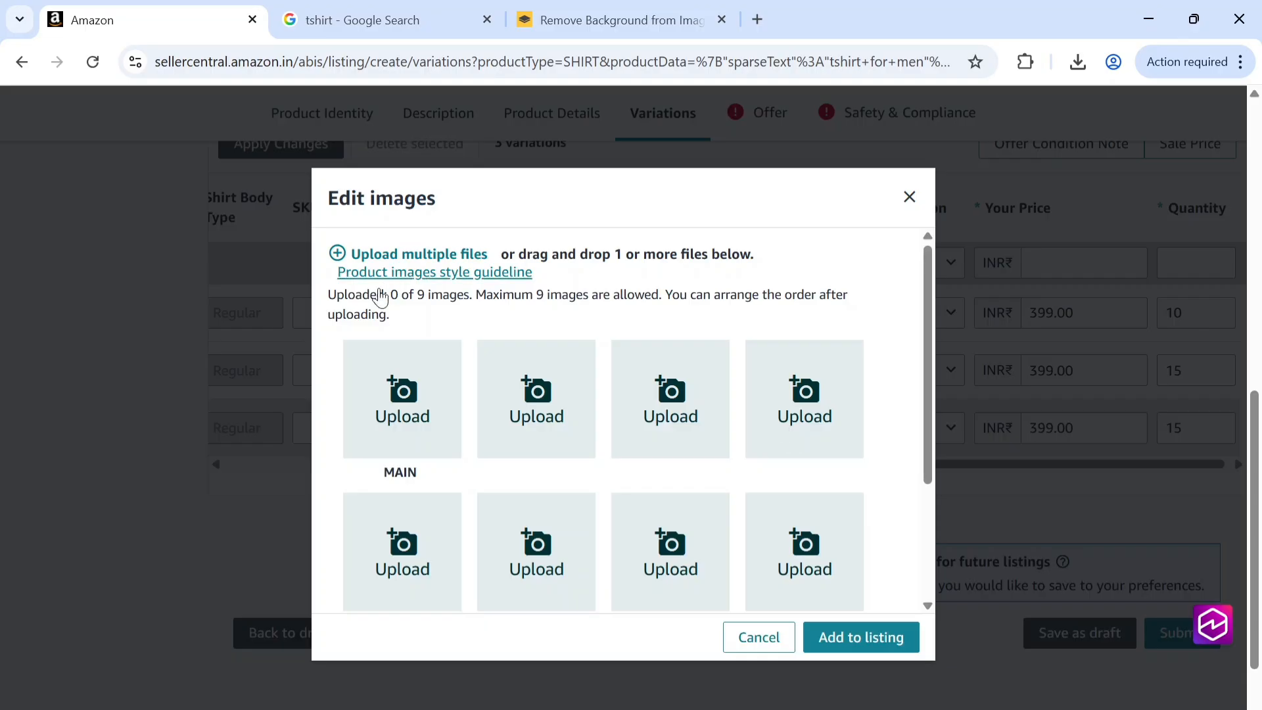
click(434, 386)
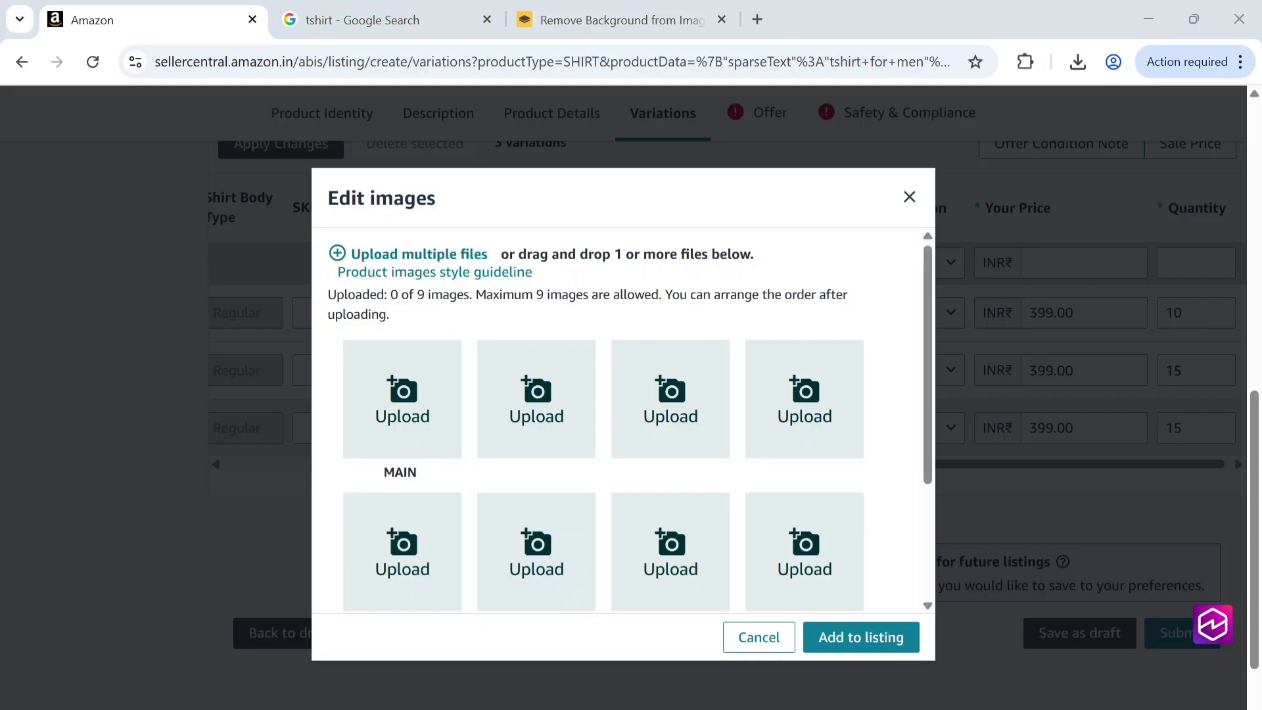
click(1051, 637)
click(844, 636)
Step: Go to the listing's offer details
scroll(900, 437, up, 1)
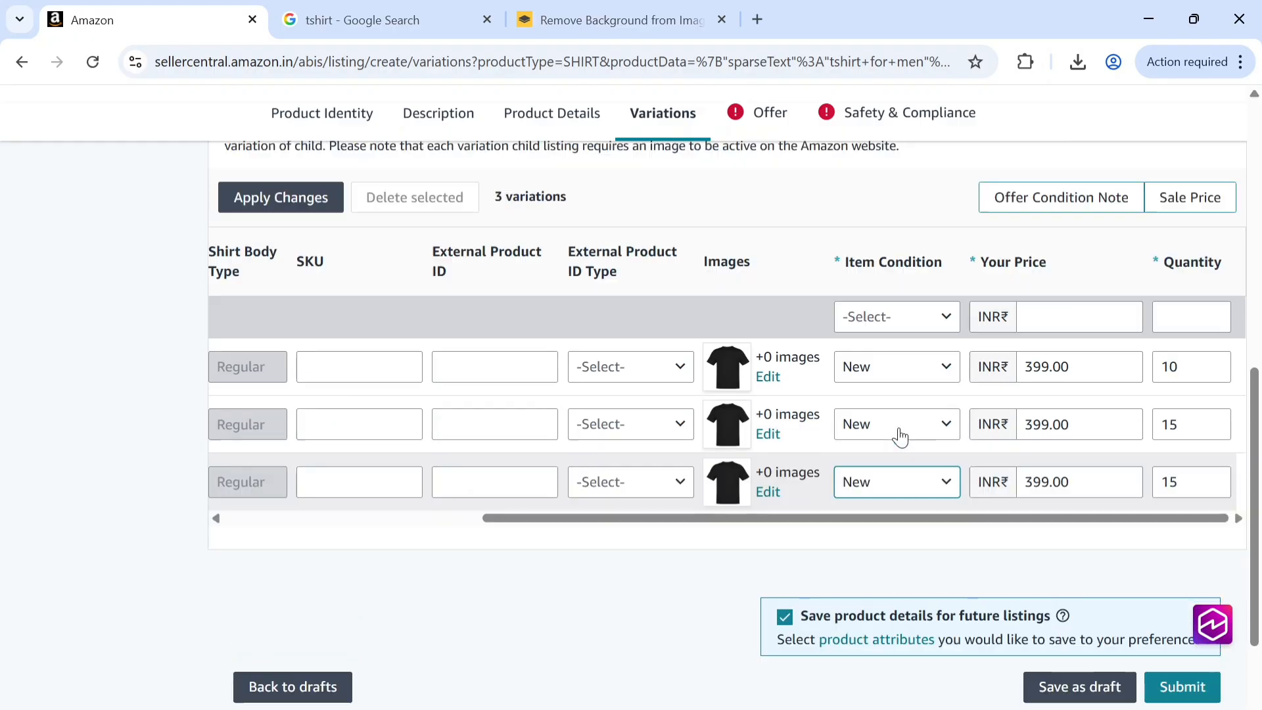
scroll(901, 437, up, 2)
click(775, 115)
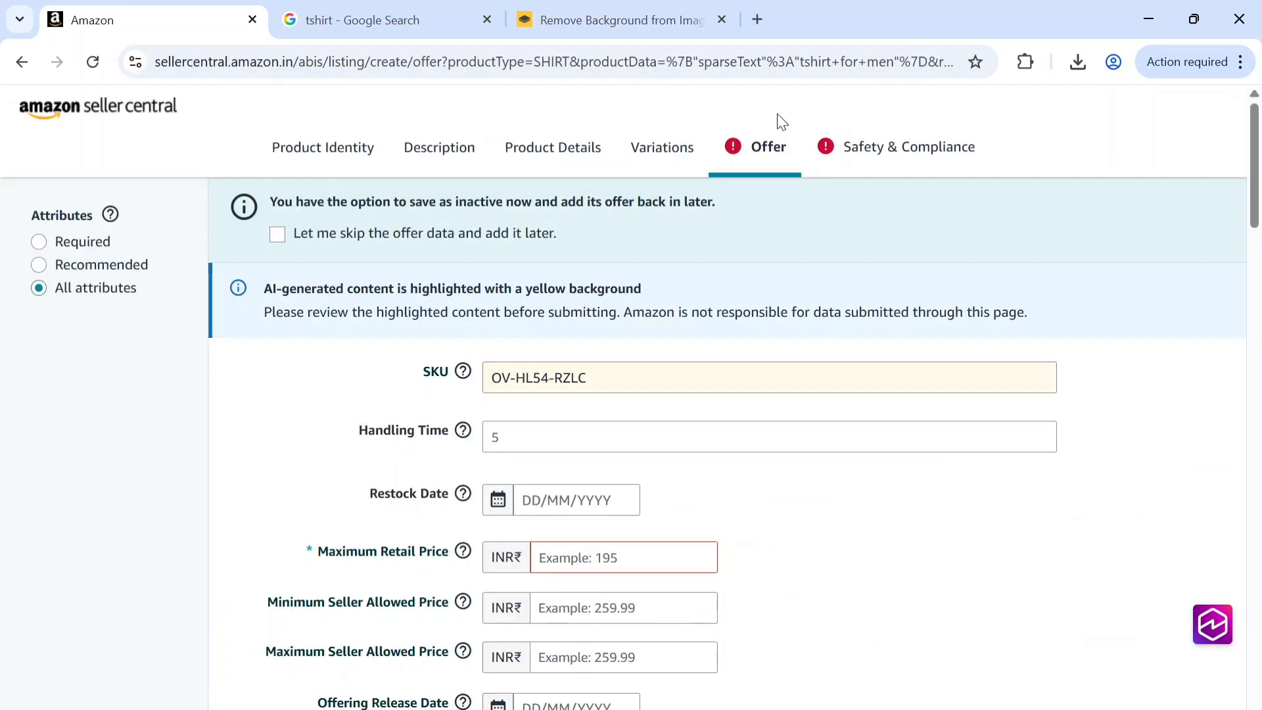
Step: Show only the required offer attributes, set the Maximum Retail Price to 799 INR and choose the Merchant Fulfilled channel
scroll(765, 414, down, 2)
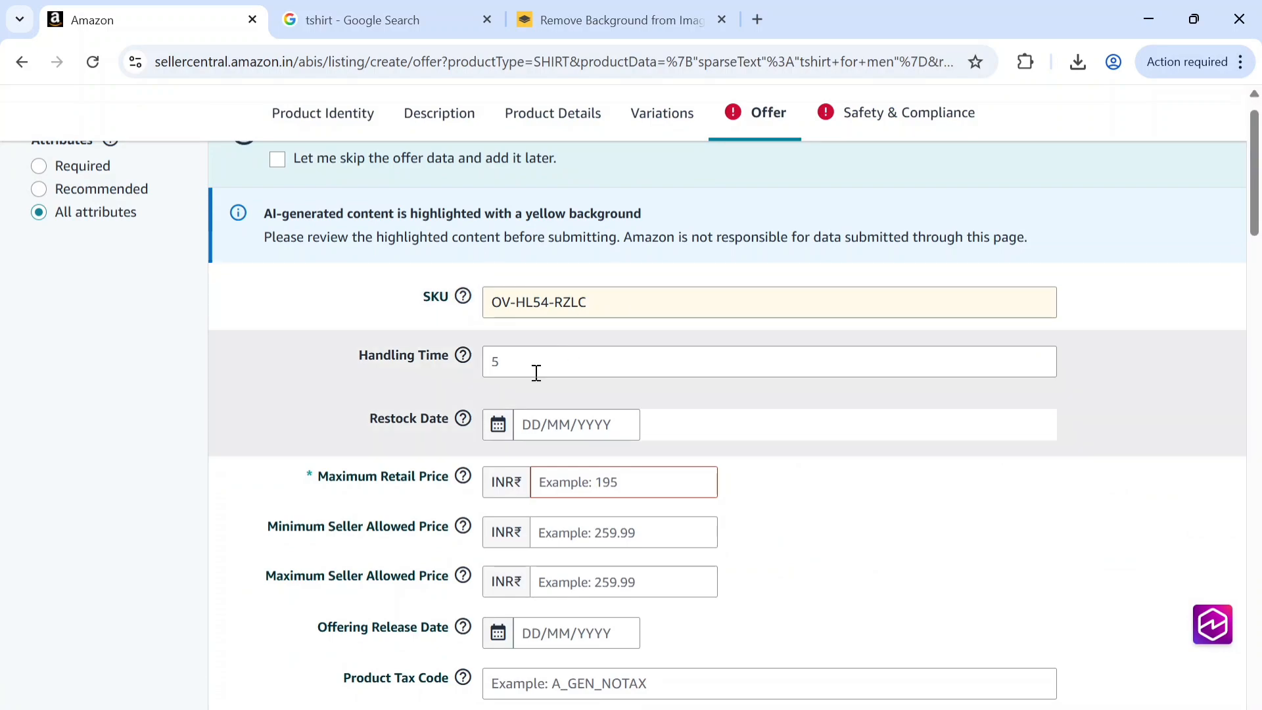
click(40, 168)
click(582, 311)
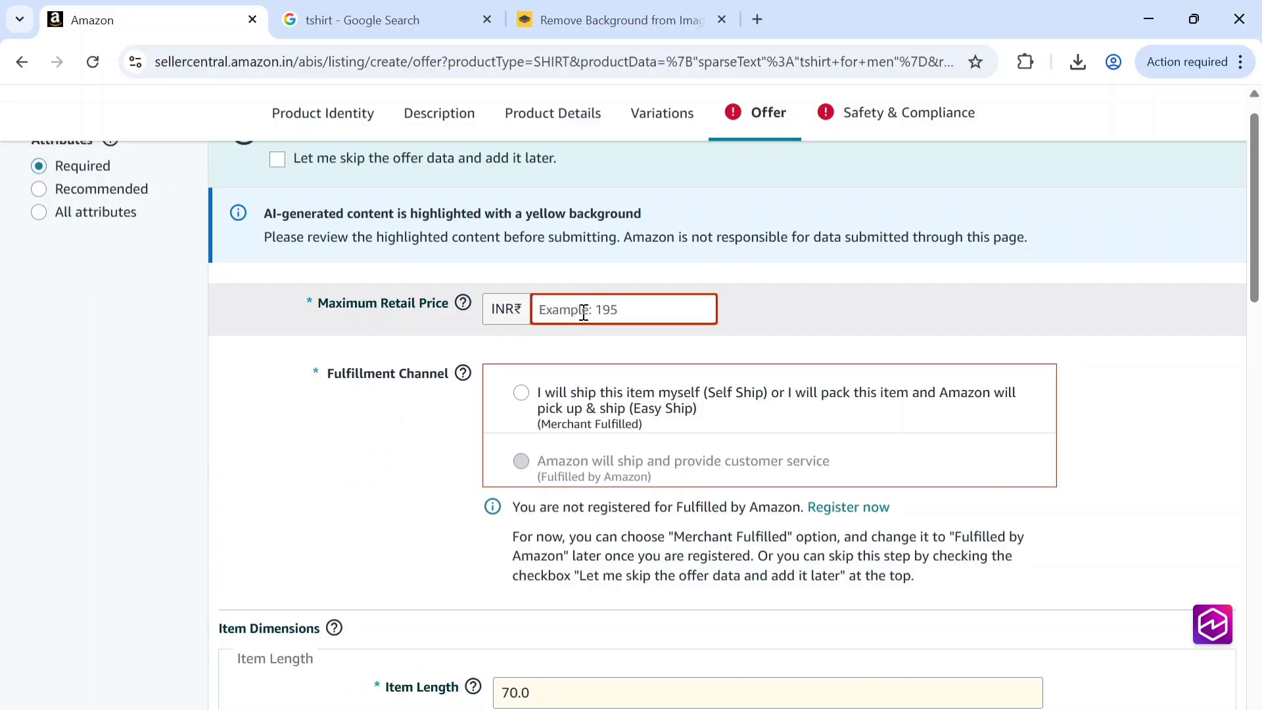
text(799)
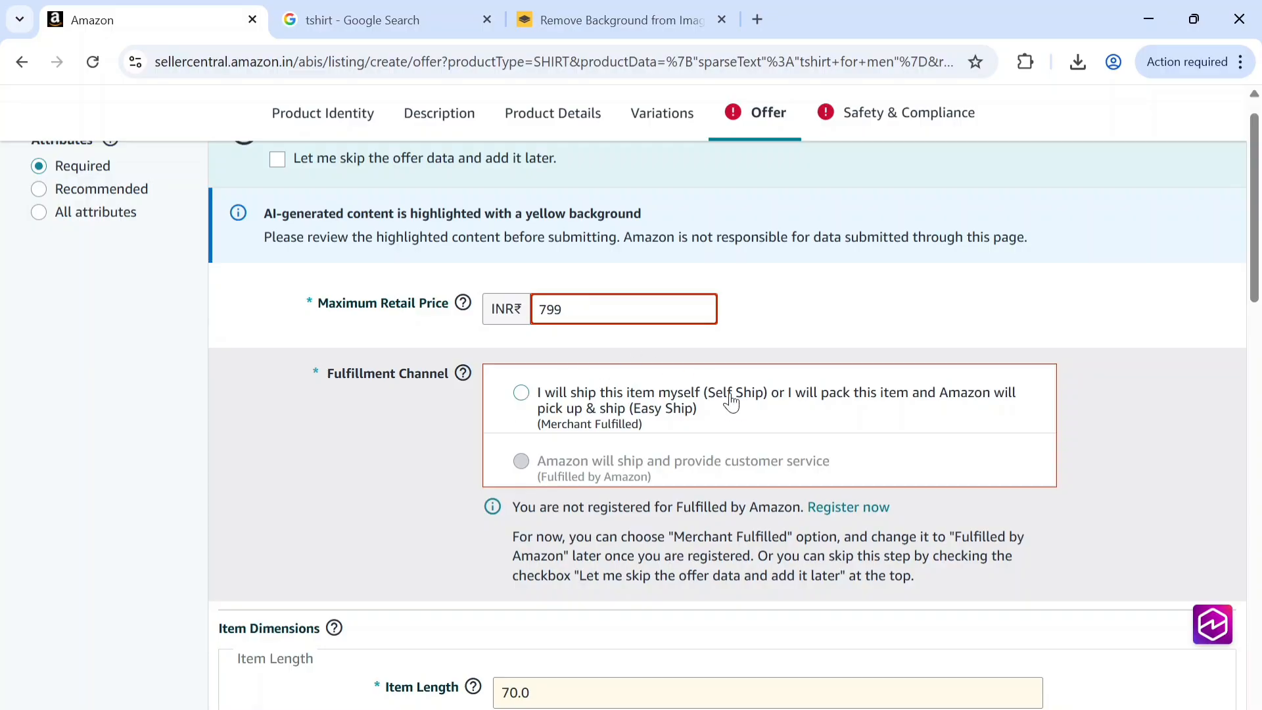
scroll(732, 402, down, 2)
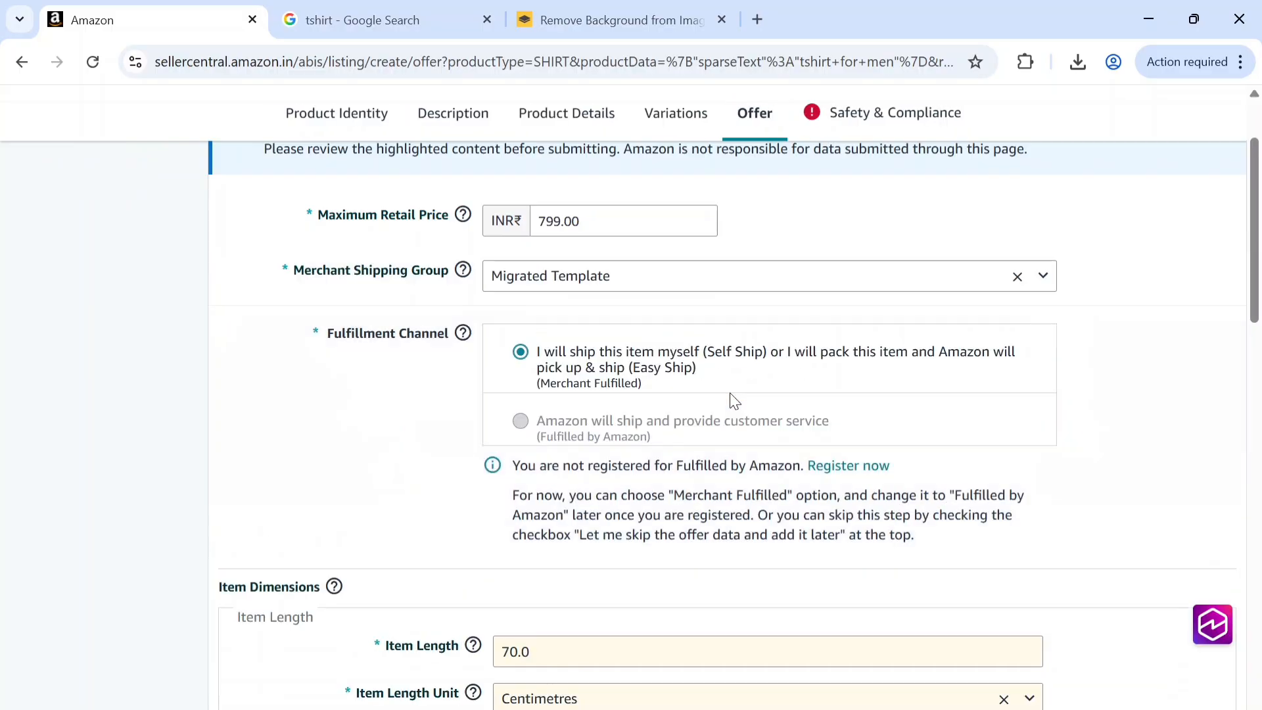
Step: Review the prefilled item dimensions, package dimensions and package weight in the offer details
scroll(732, 398, down, 2)
scroll(732, 393, down, 2)
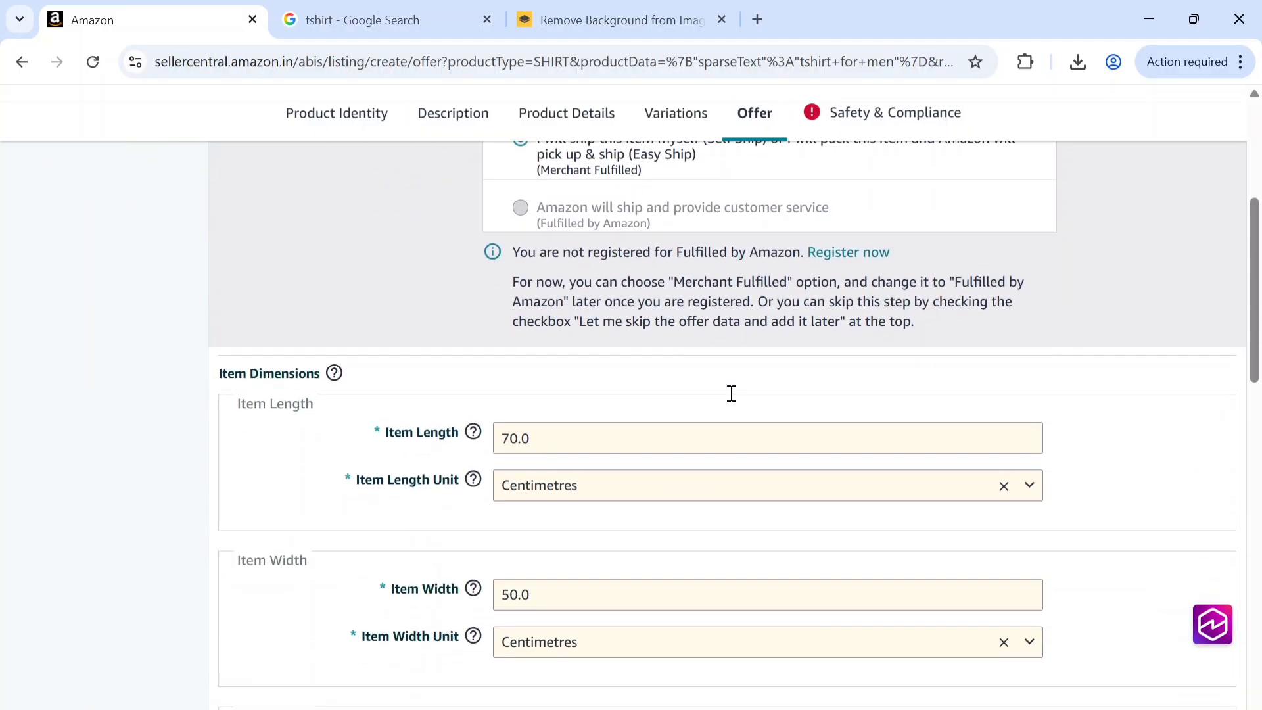
scroll(612, 465, down, 2)
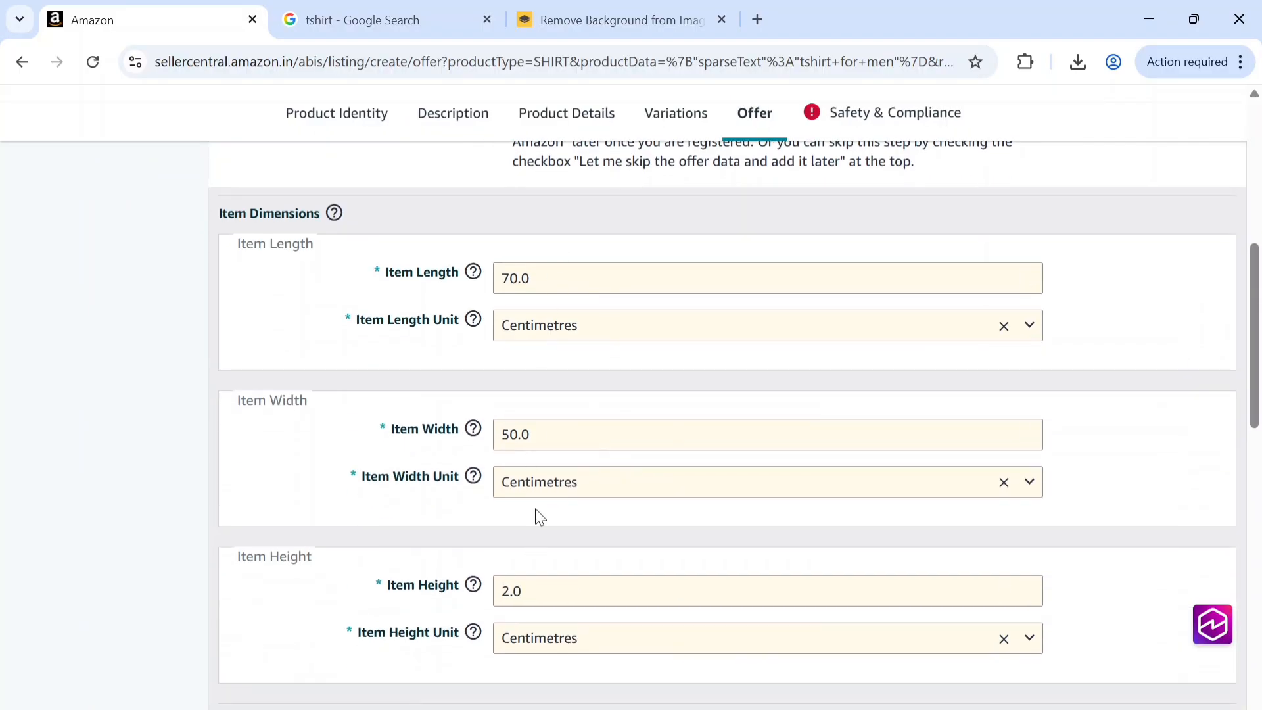
scroll(550, 578, down, 2)
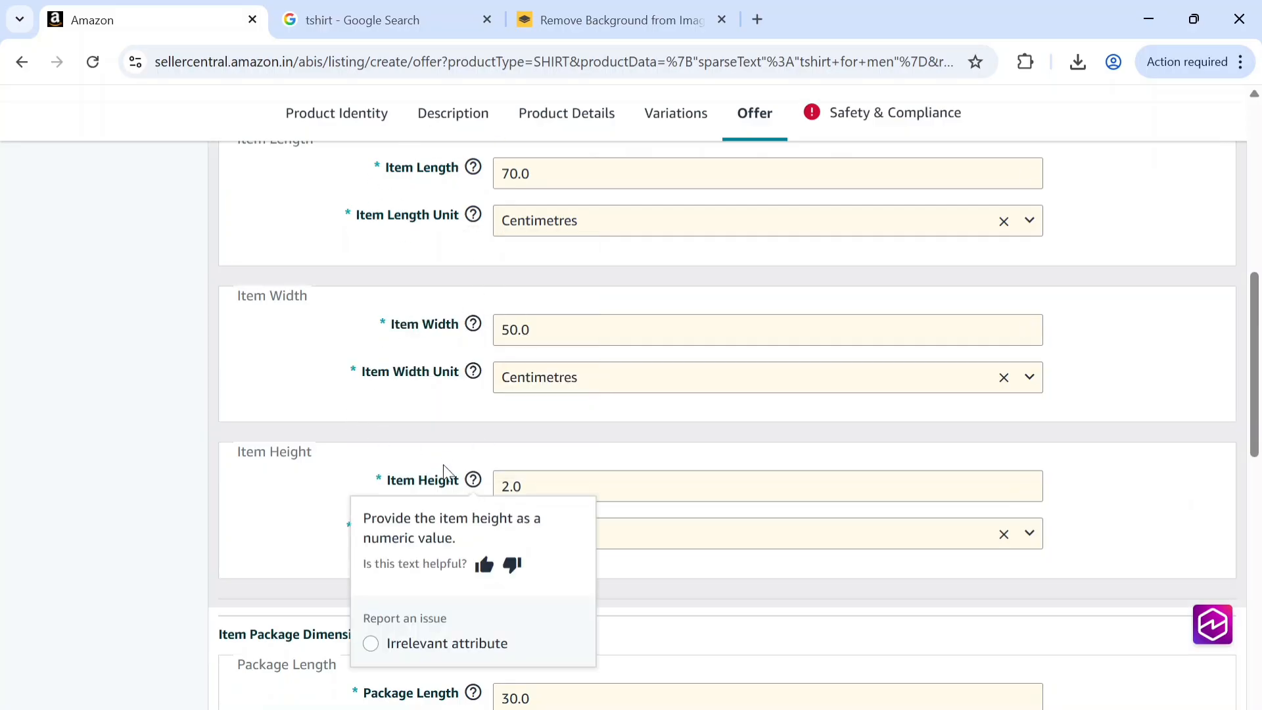
scroll(247, 295, up, 2)
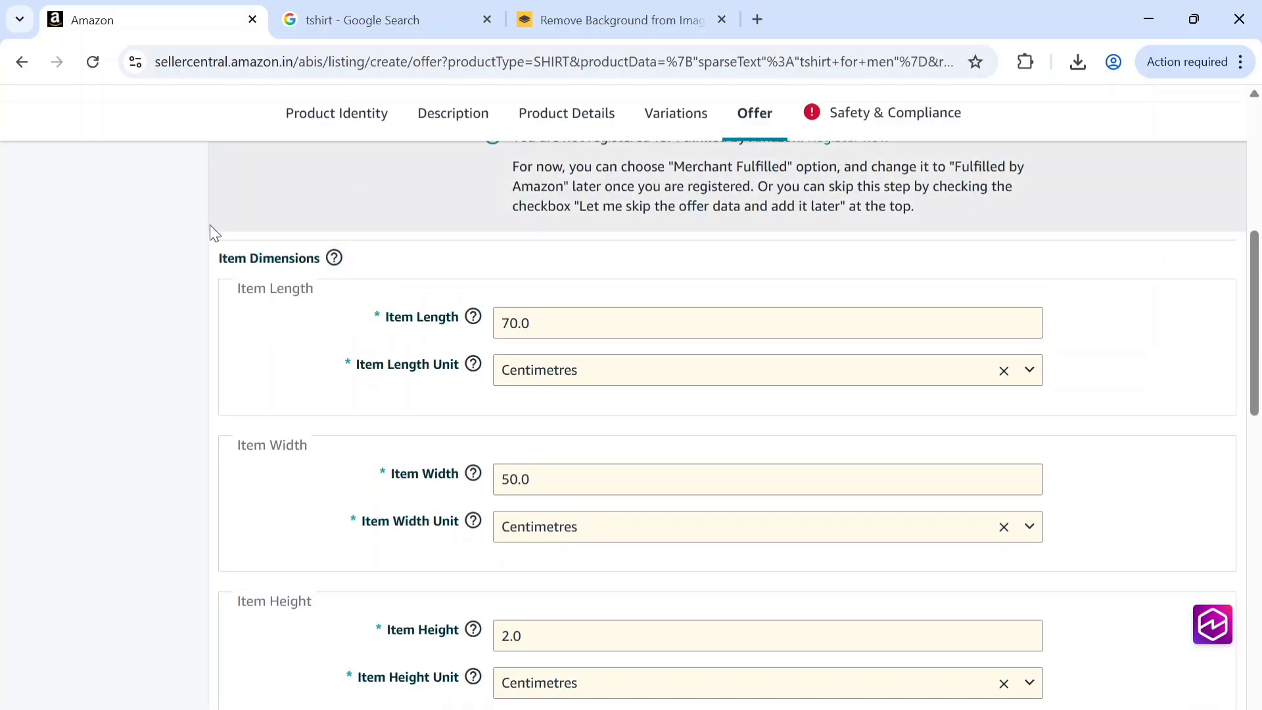
scroll(310, 348, down, 4)
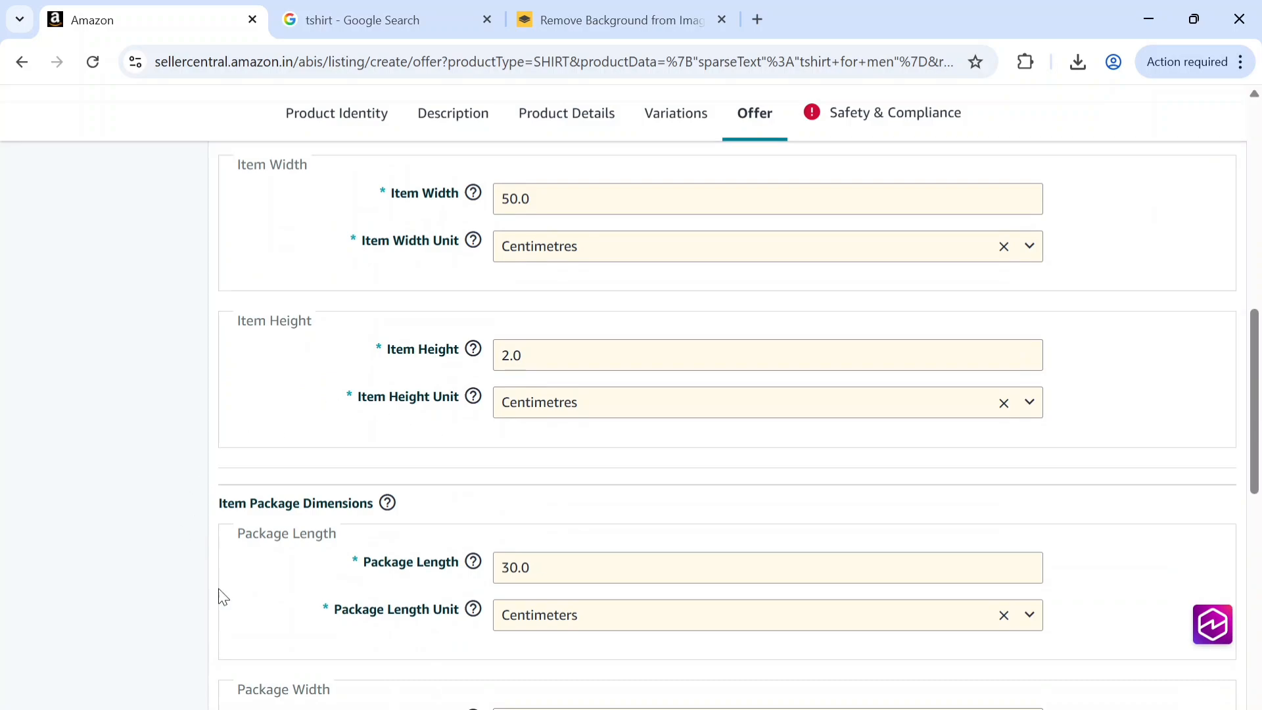
scroll(507, 536, down, 4)
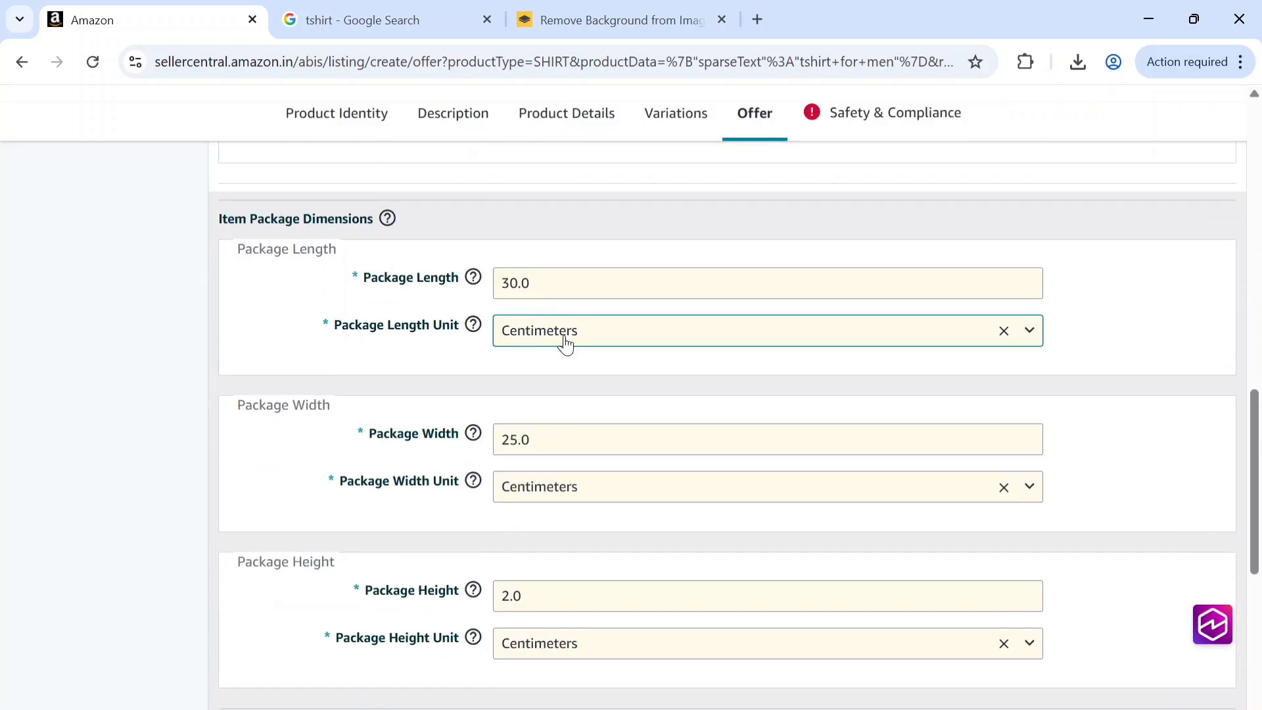
scroll(628, 609, down, 4)
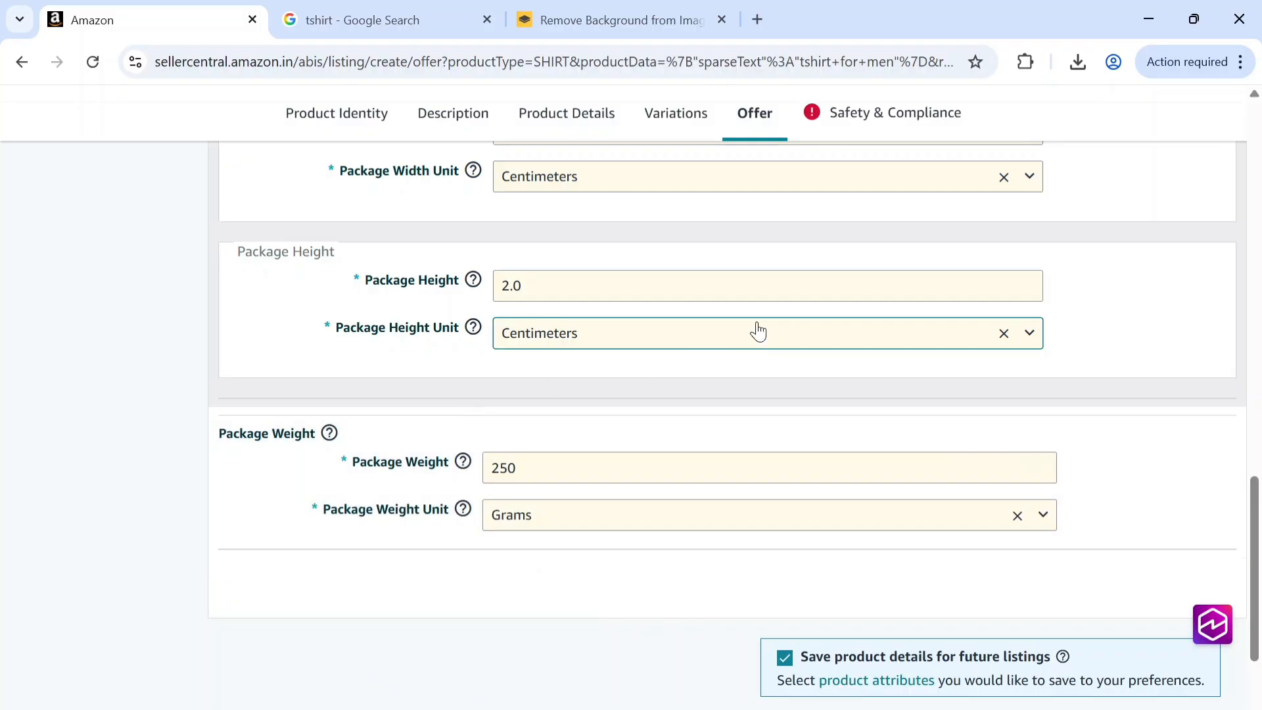
Step: Set the Country/Region of Origin to India in the listing's Safety & Compliance details
click(891, 117)
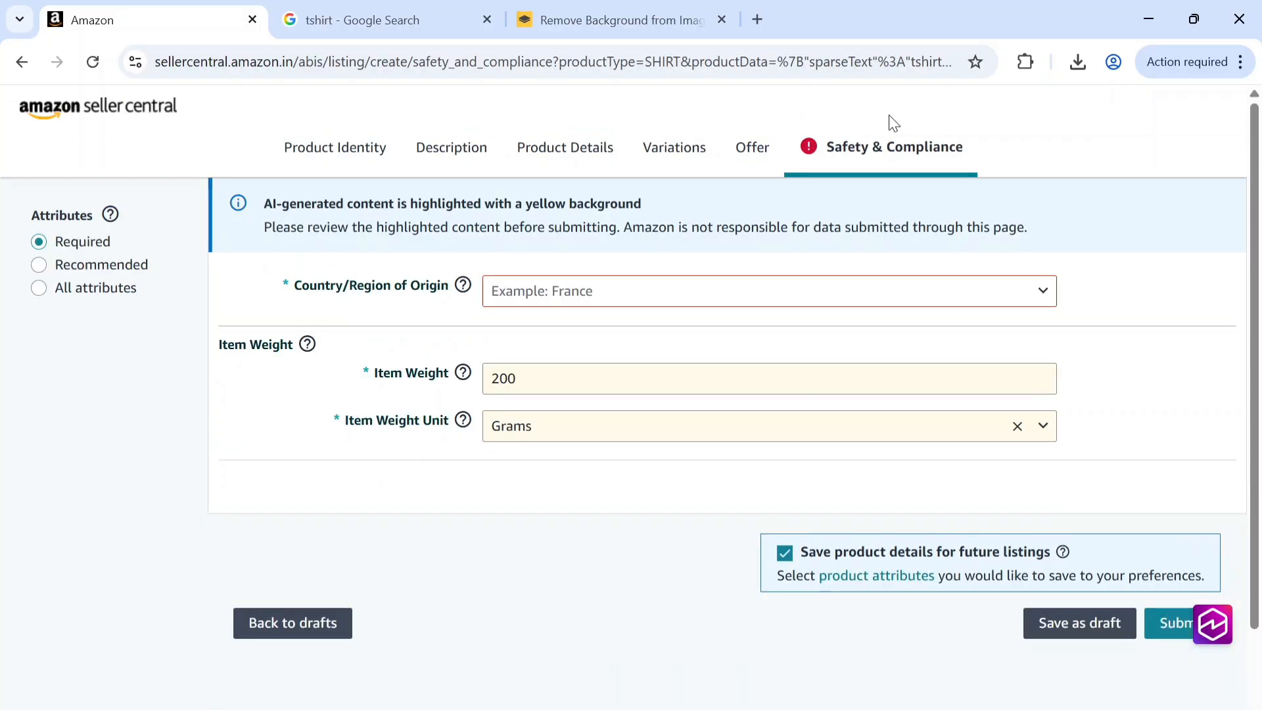
click(560, 292)
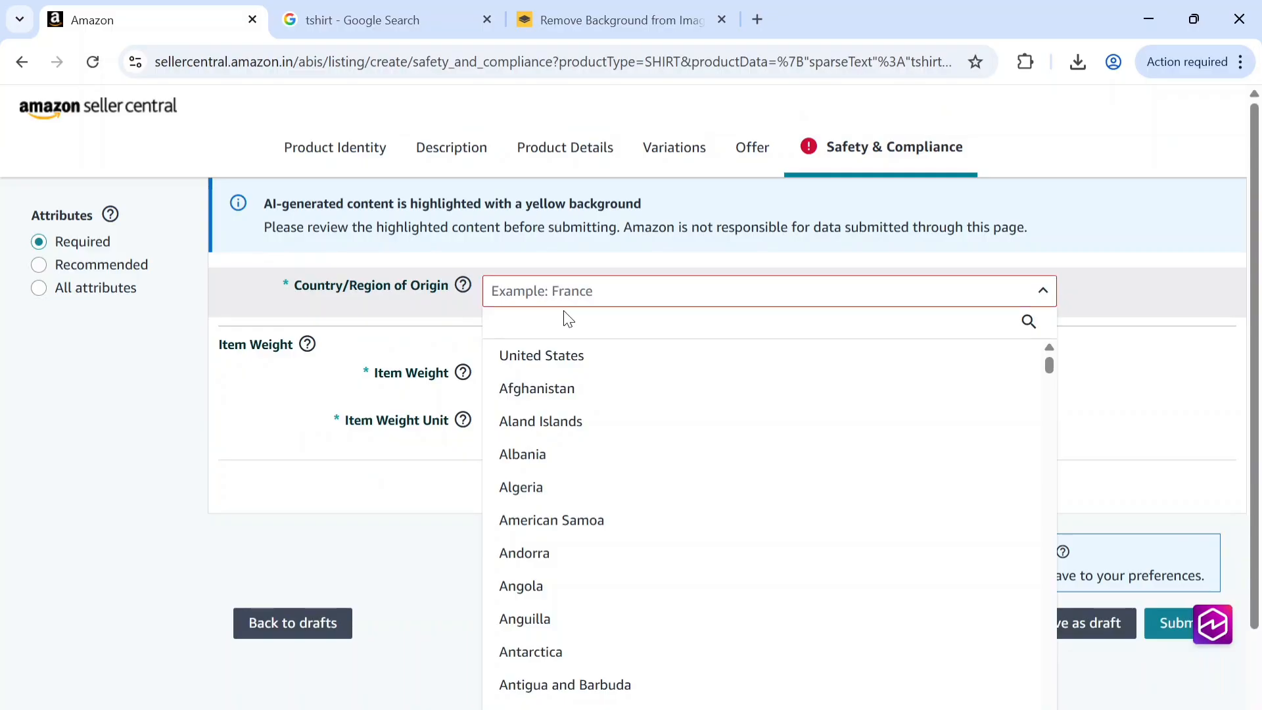
text(INDIA)
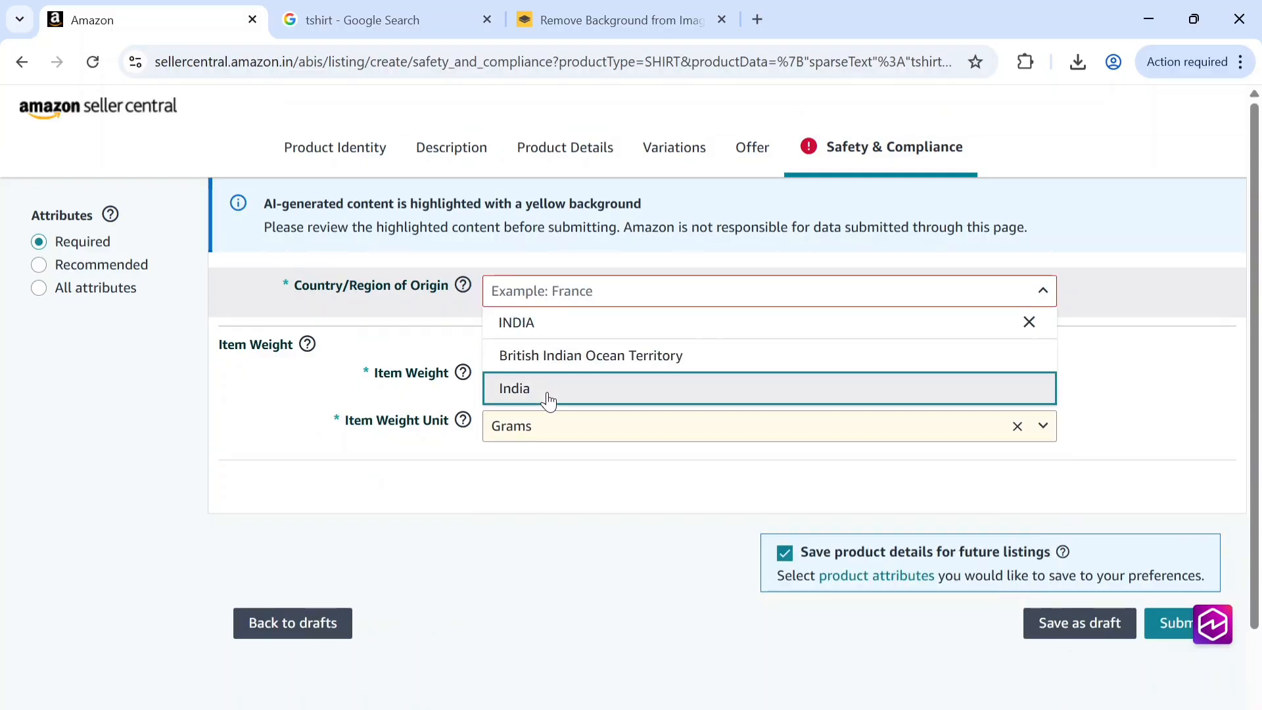
click(549, 398)
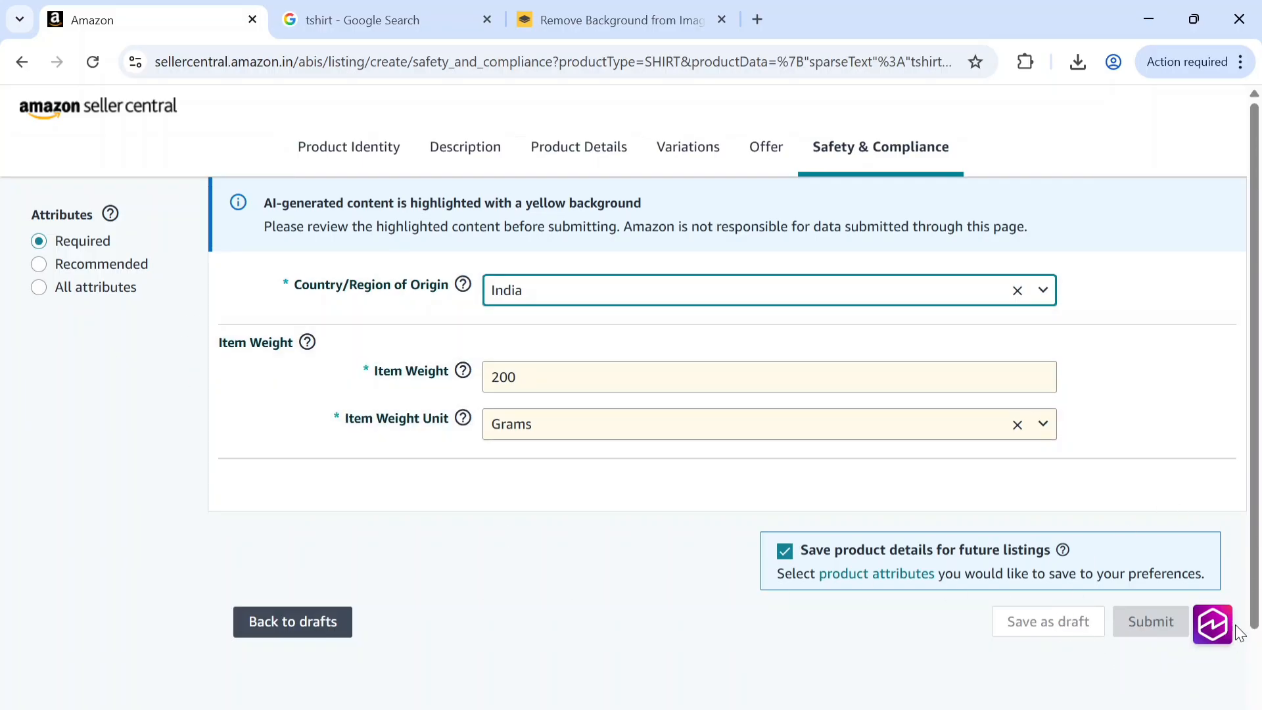
Step: Check the Safety & Compliance details and submit the listing, keeping the option to save product details for future listings
scroll(1161, 666, down, 2)
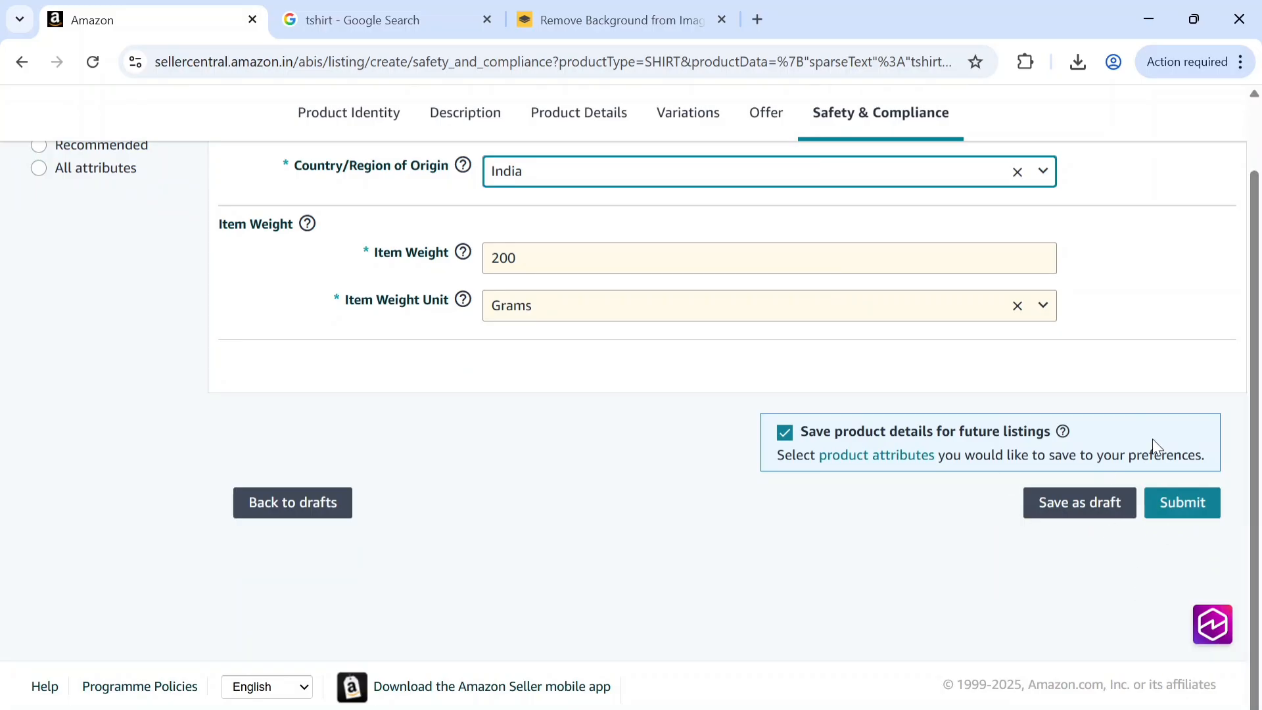
scroll(1193, 531, up, 2)
scroll(1193, 531, down, 2)
scroll(1167, 561, up, 2)
scroll(1167, 562, down, 1)
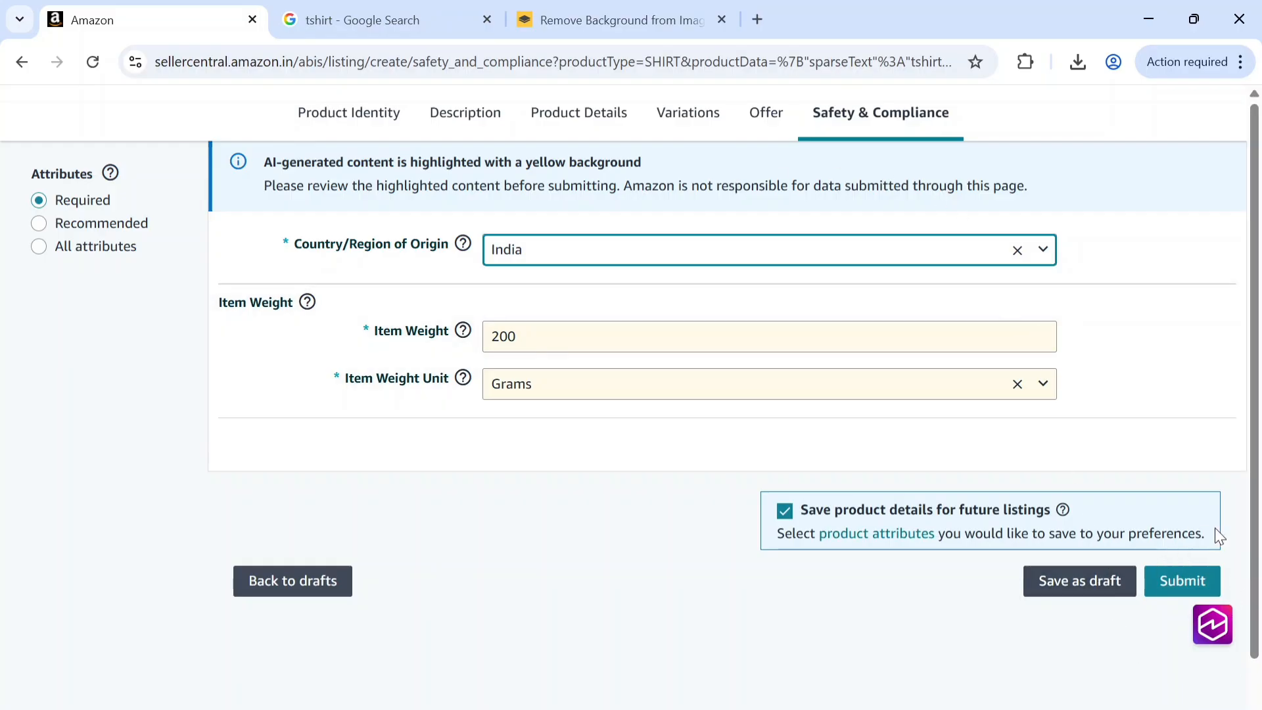
click(1168, 591)
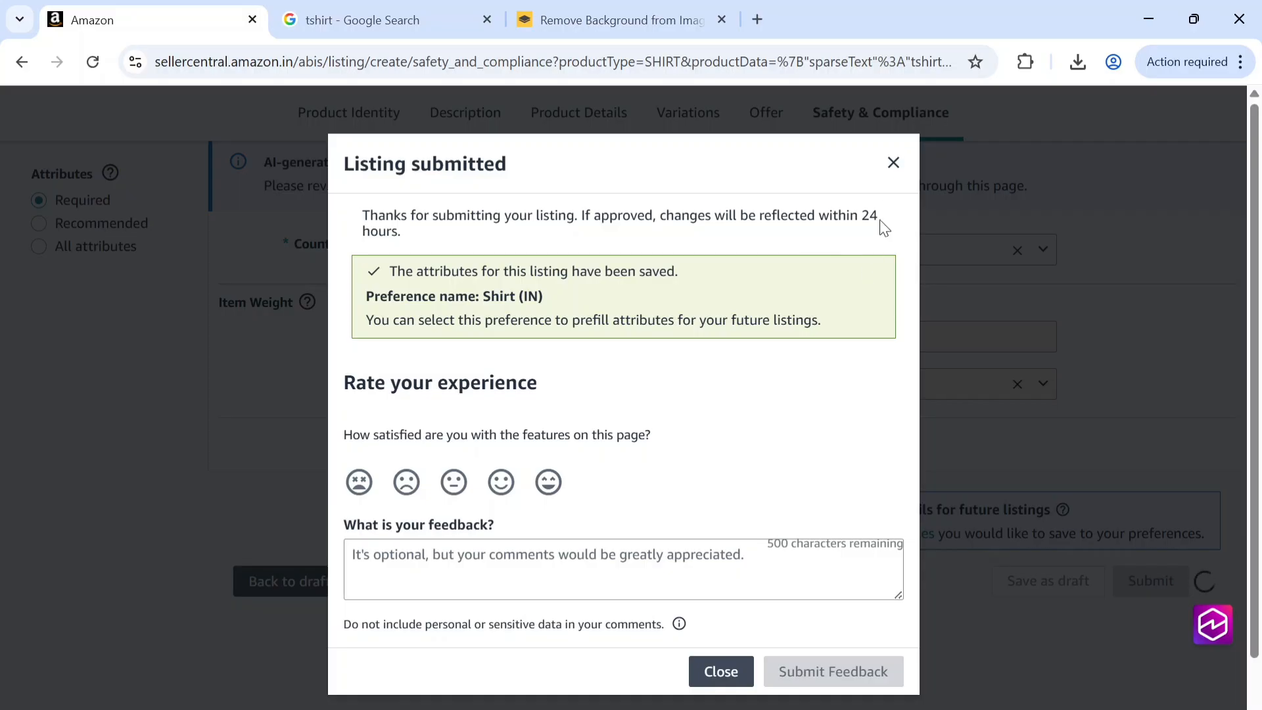
Step: Close the submission confirmation, wait for the unresponsive page to load and dismiss the What is new introduction
click(894, 164)
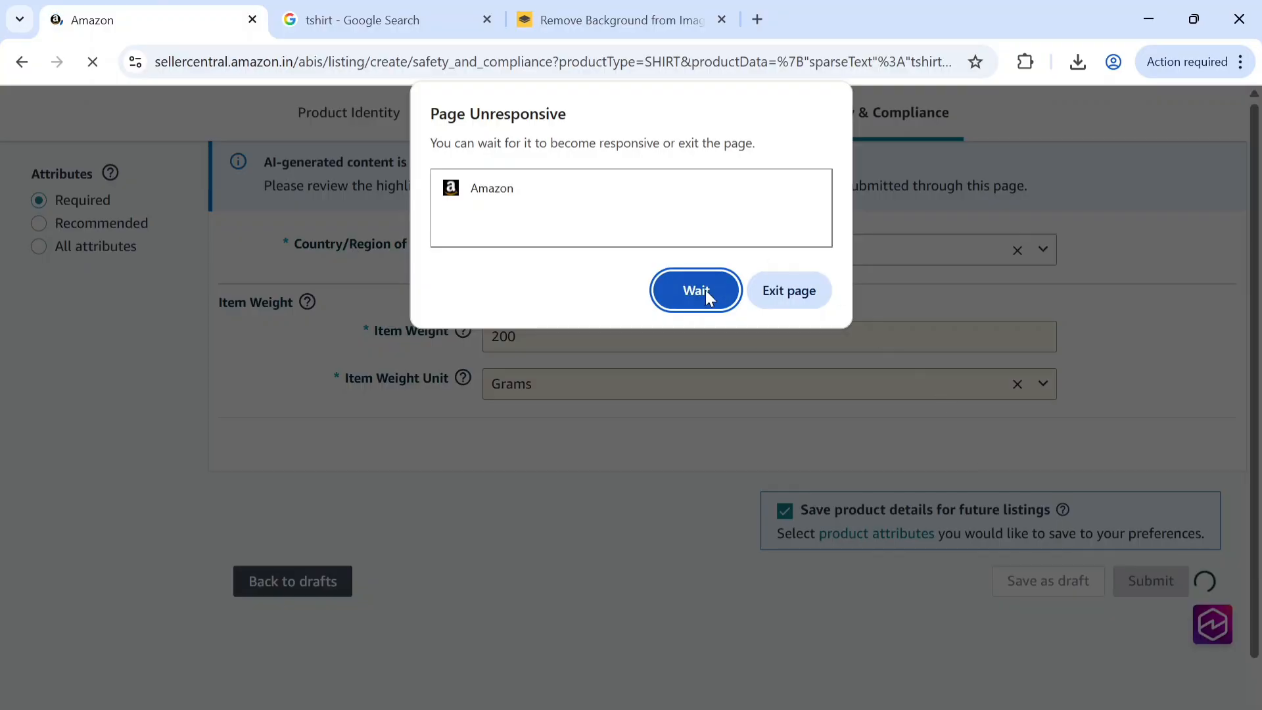
click(704, 291)
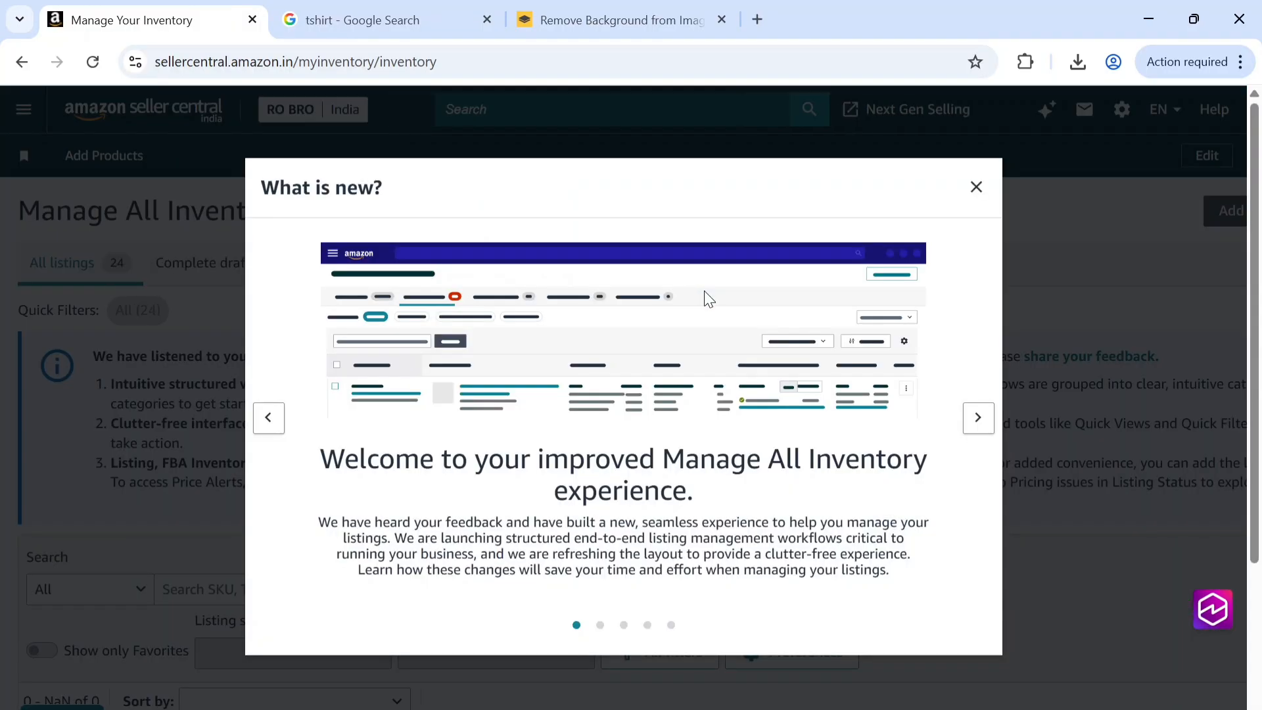
click(977, 188)
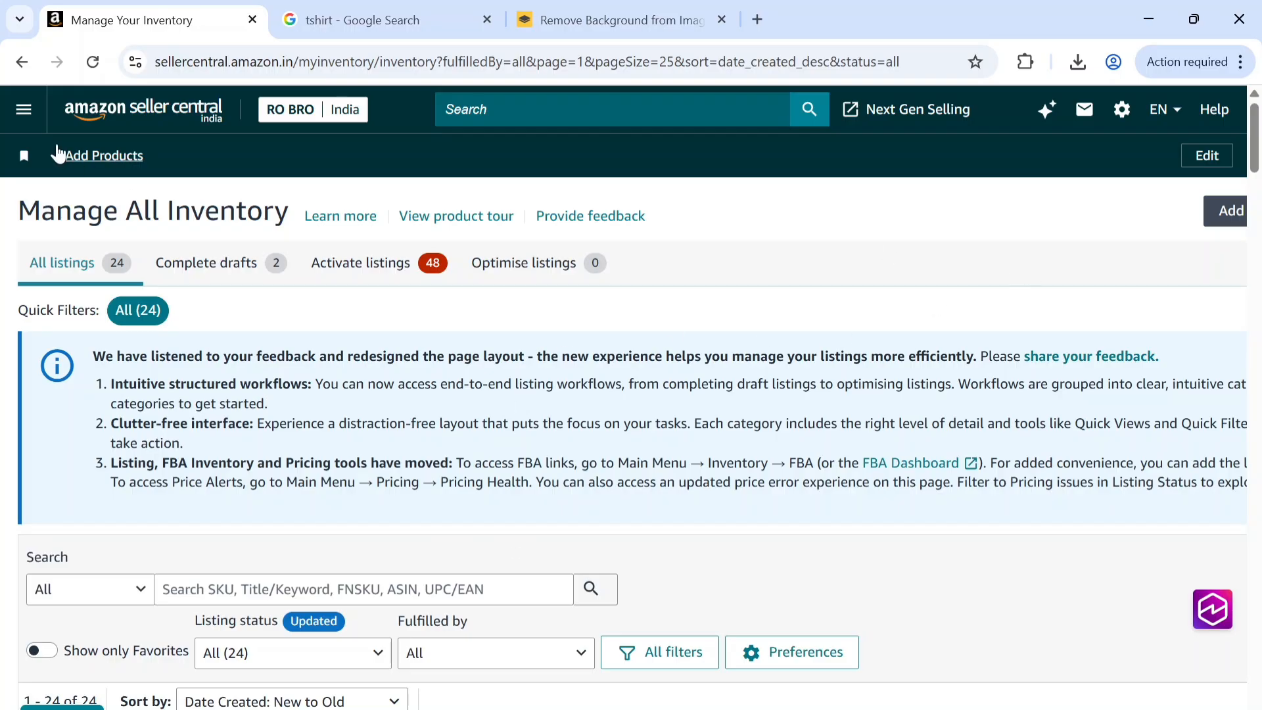
Step: Examine the Catalogue, Inventory and Orders options in the main Seller Central navigation
click(24, 110)
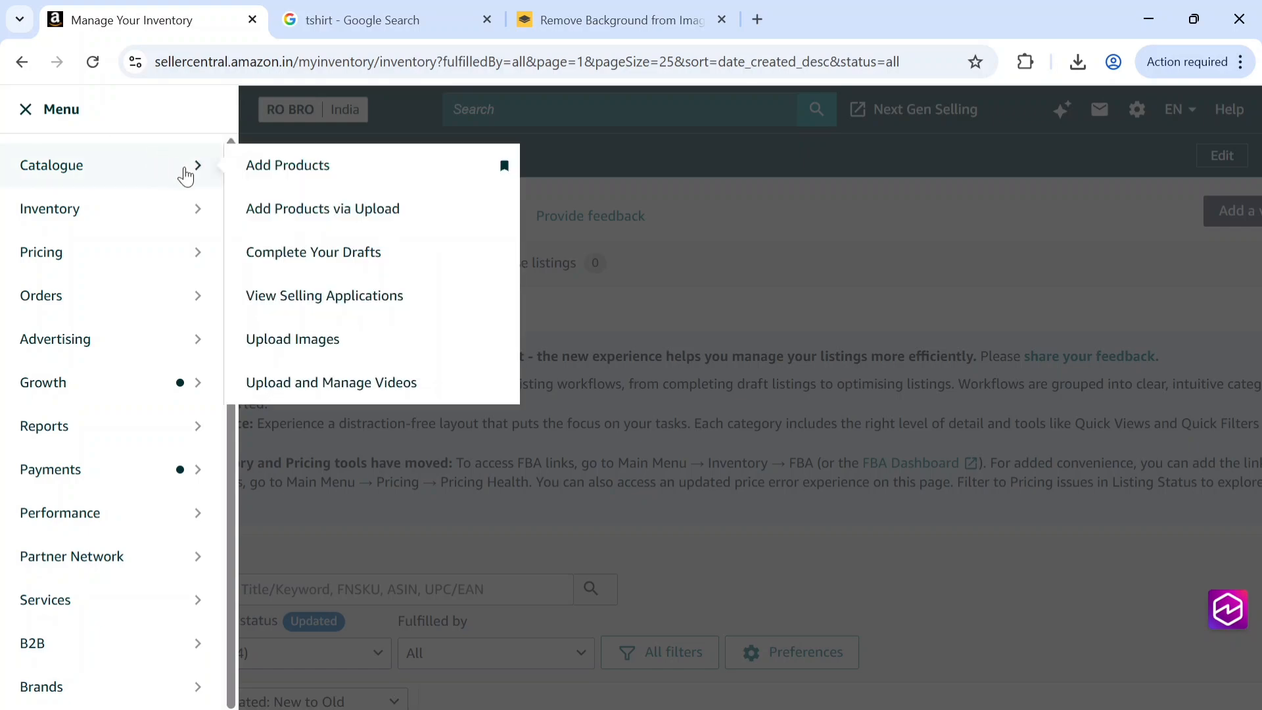
mouse_move(51, 163)
mouse_move(129, 225)
mouse_move(200, 169)
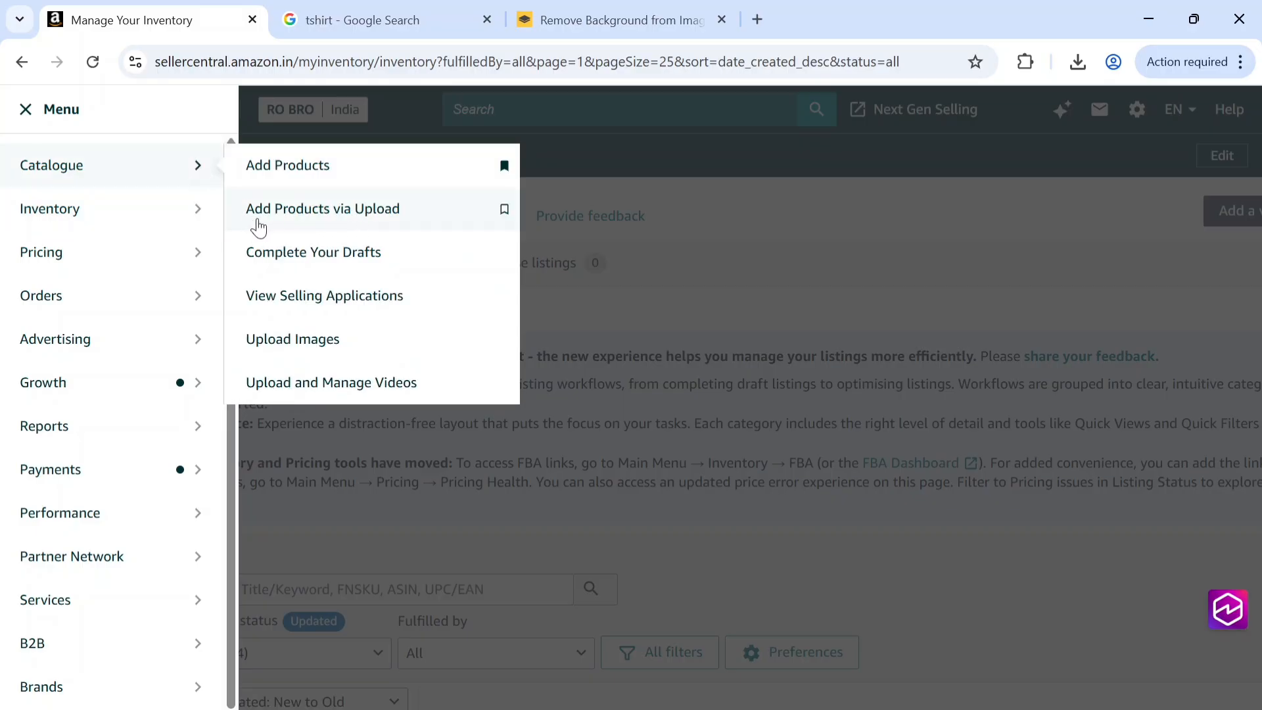
click(176, 220)
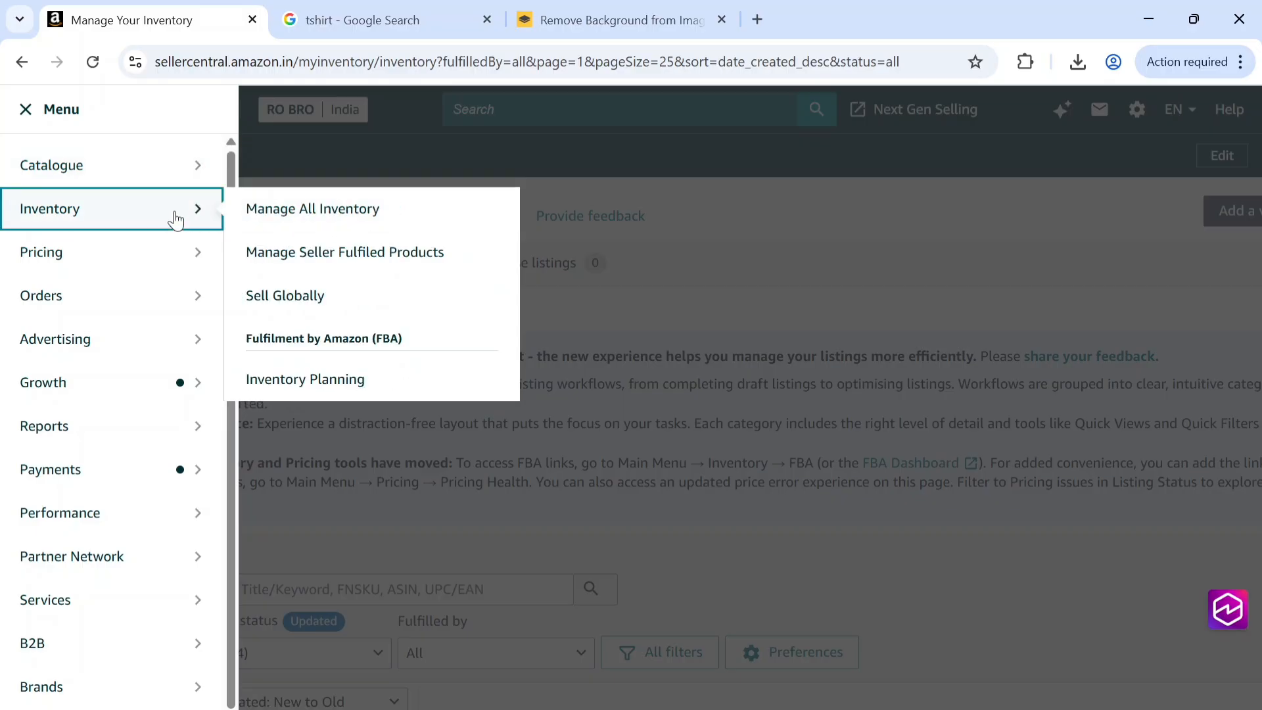
click(175, 167)
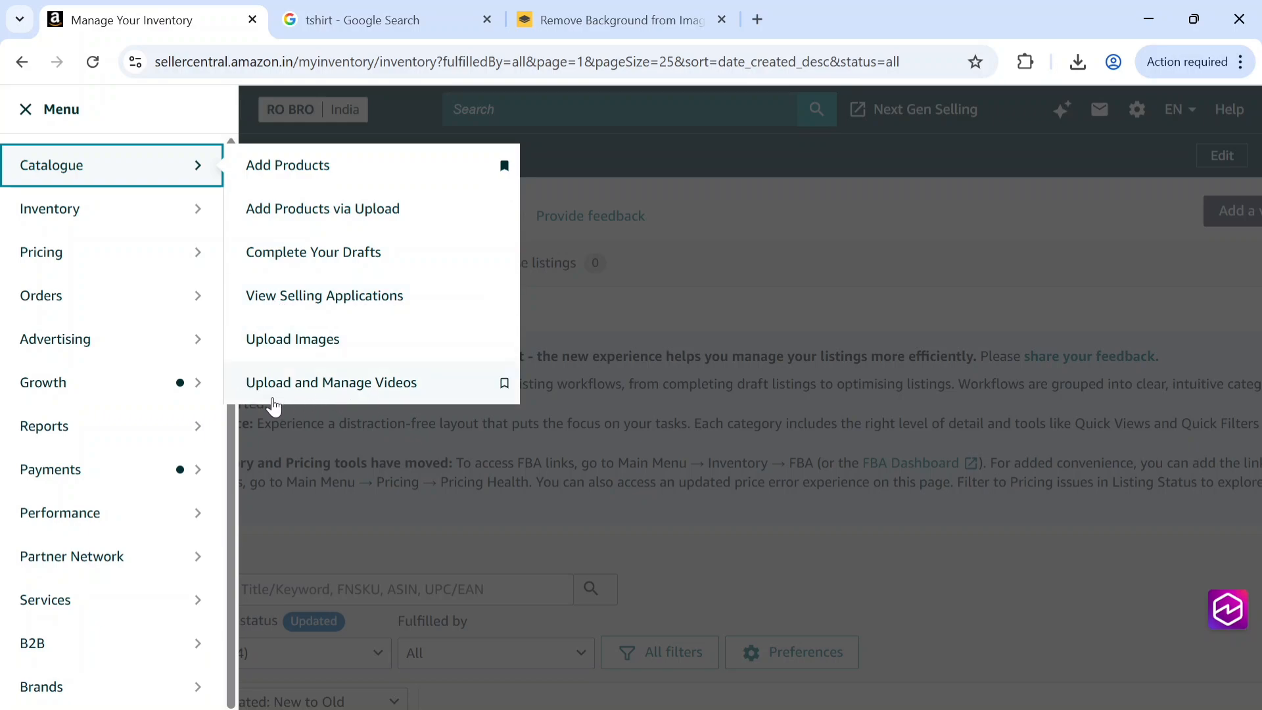
mouse_move(170, 222)
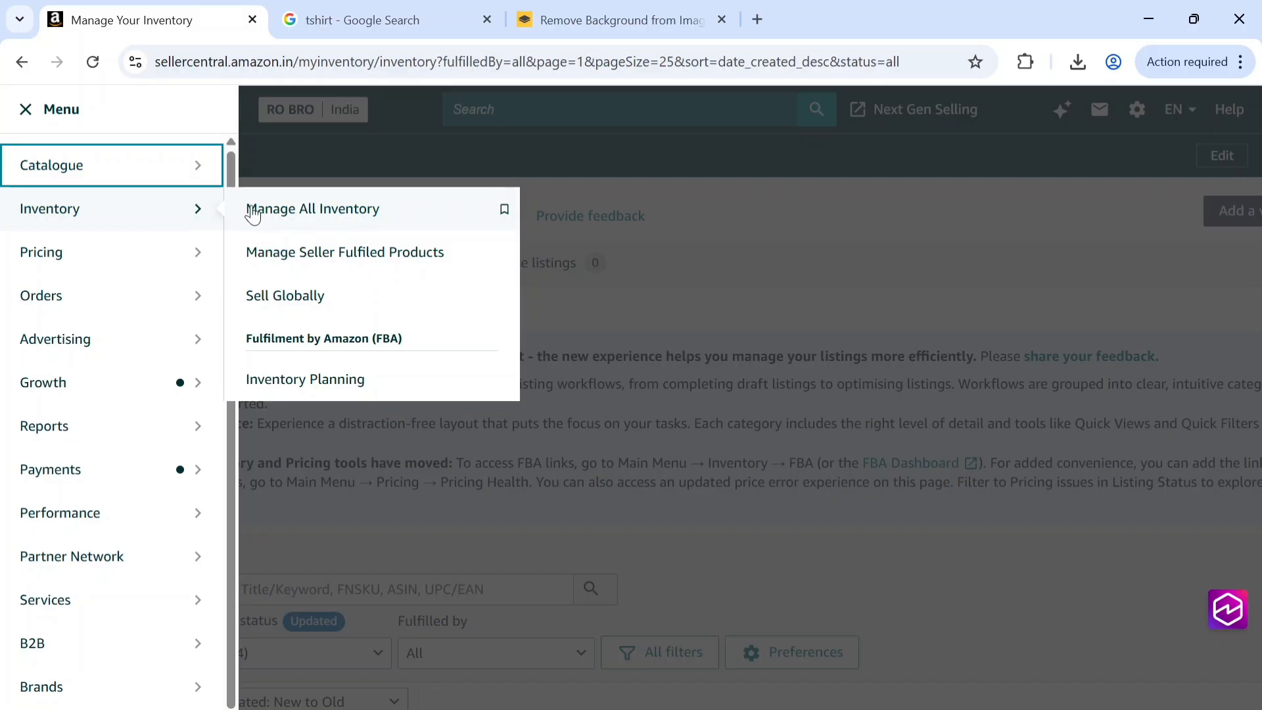
mouse_move(145, 309)
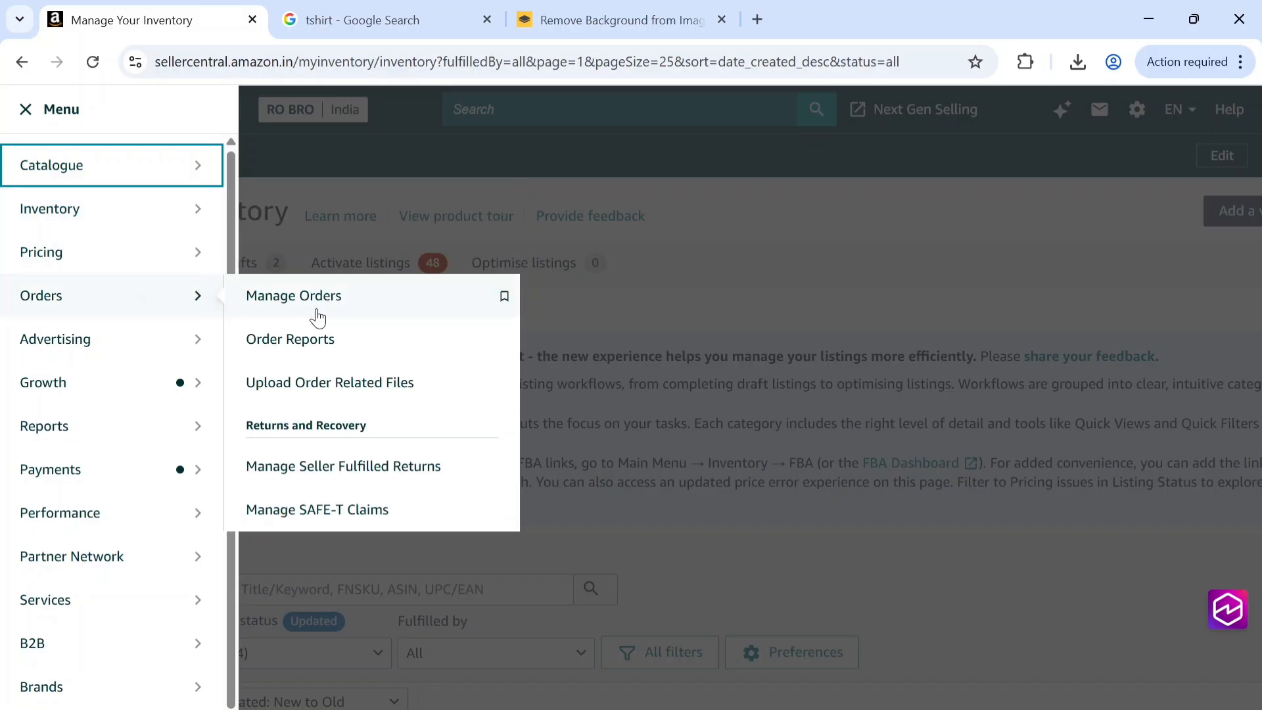